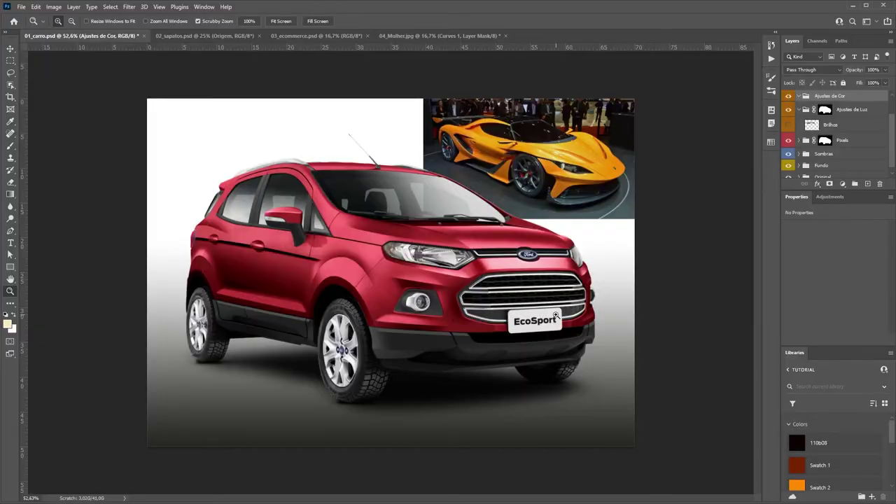
Add a Gradient Map adjustment with a black-to-white gradient, turning the EcoSport grayscale
{"action": "left_click_drag", "start_coordinate": [506, 307], "coordinate": [489, 284]}
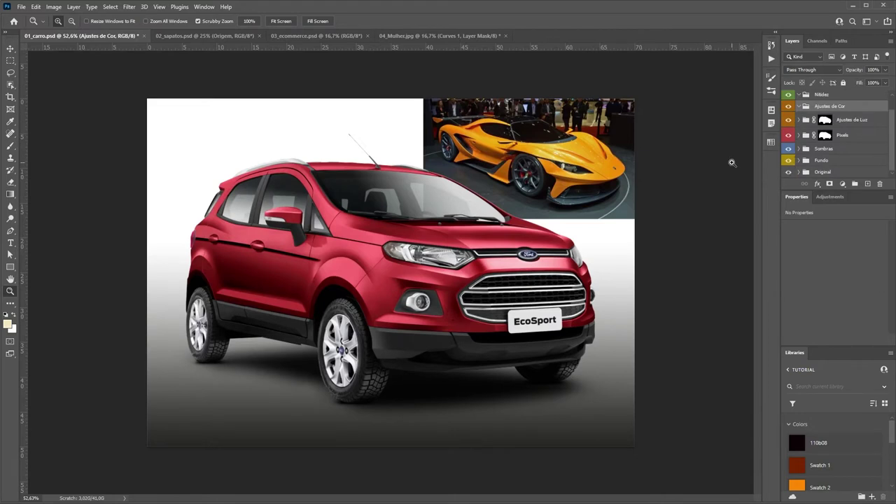
{"action": "left_click", "coordinate": [842, 184]}
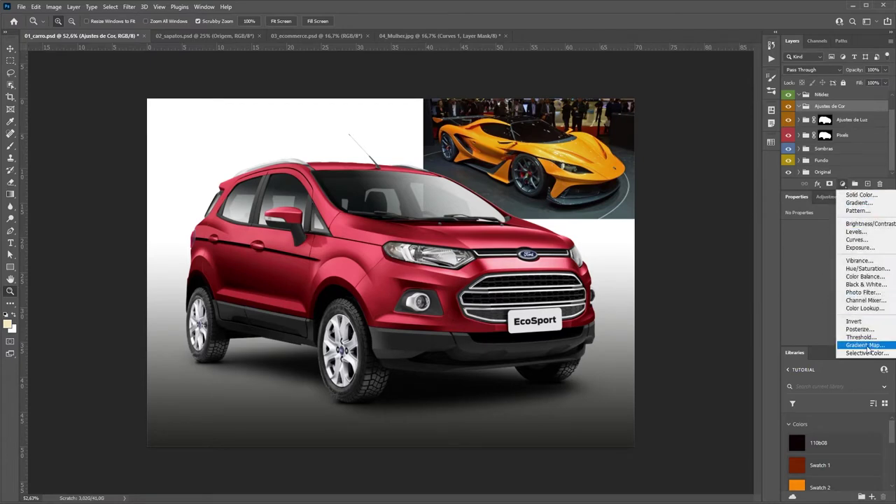
{"action": "left_click", "coordinate": [865, 346]}
{"action": "left_click", "coordinate": [818, 232]}
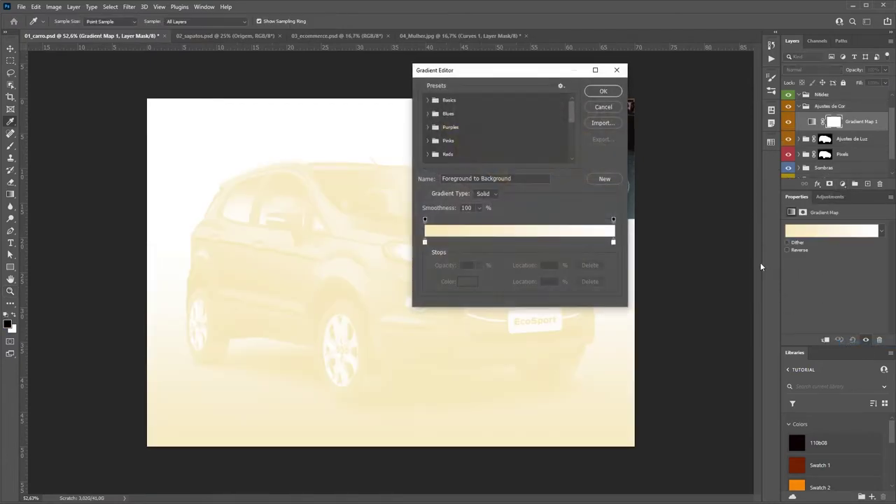
{"action": "left_click", "coordinate": [424, 242]}
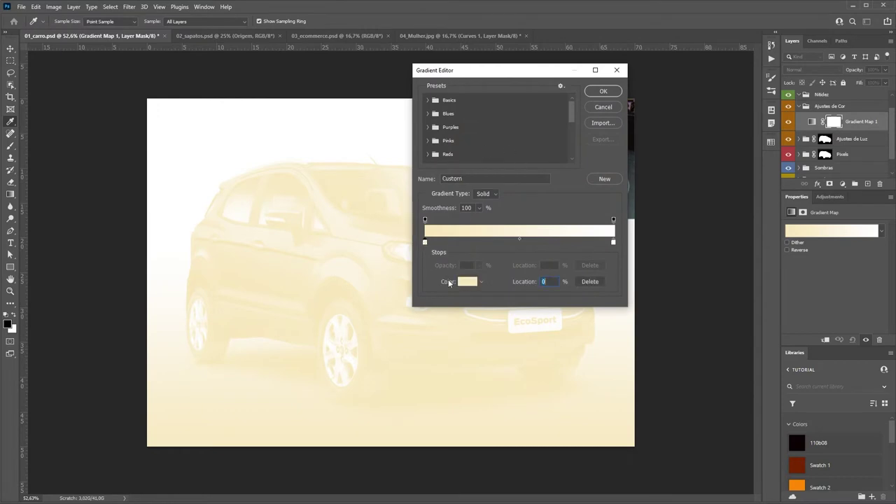
{"action": "left_click", "coordinate": [468, 281]}
{"action": "left_click_drag", "start_coordinate": [734, 304], "coordinate": [706, 331]}
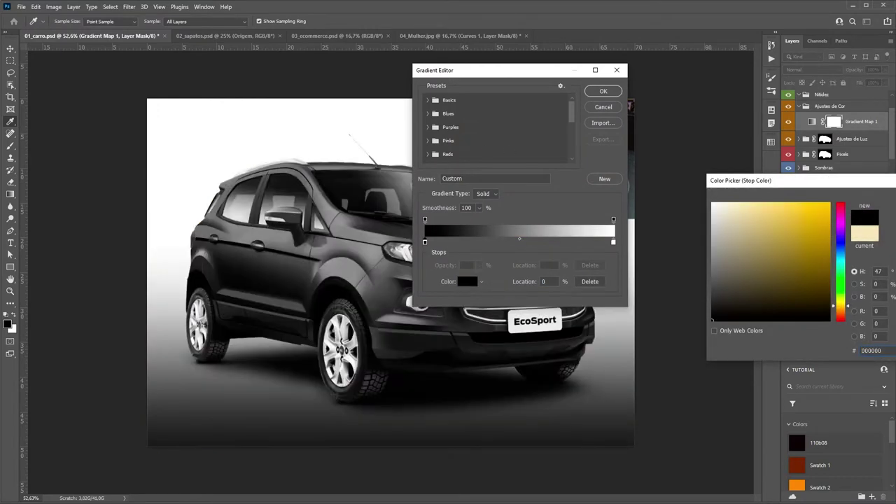
{"action": "key", "text": "Return"}
{"action": "left_click", "coordinate": [613, 243]}
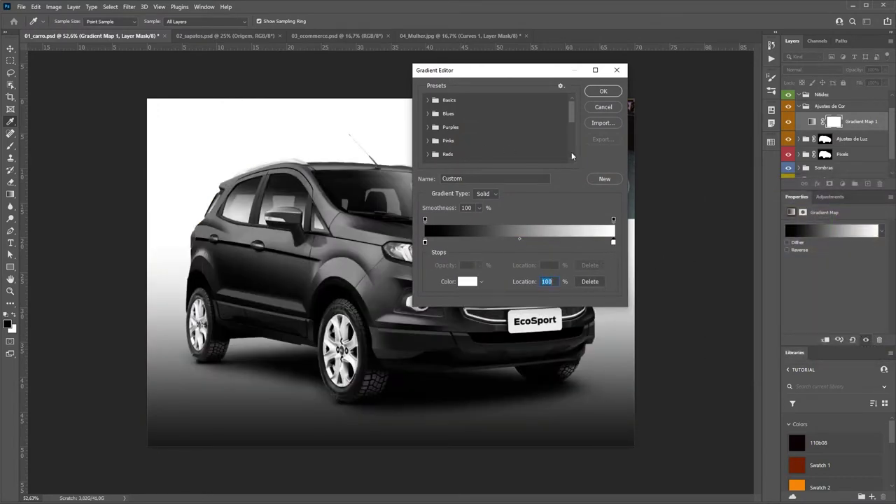
{"action": "left_click", "coordinate": [603, 91]}
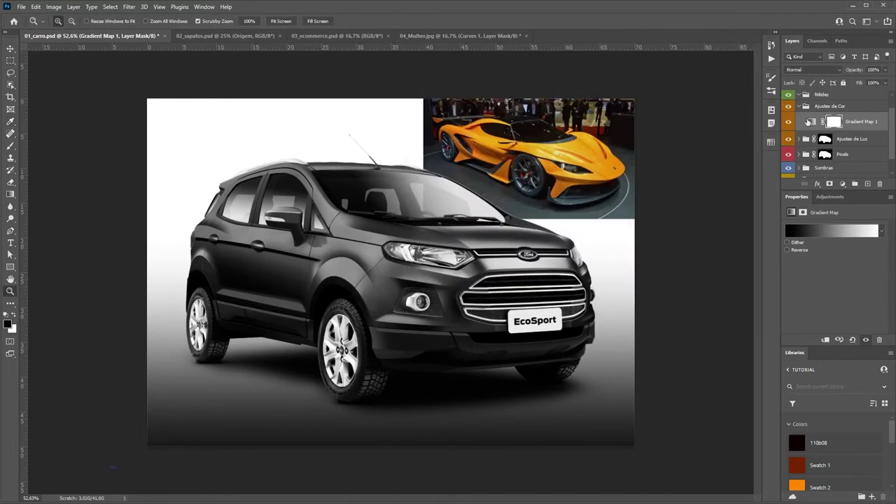
Change the gradient map's left stop from black to dark red 650f0f
{"action": "left_click", "coordinate": [812, 232]}
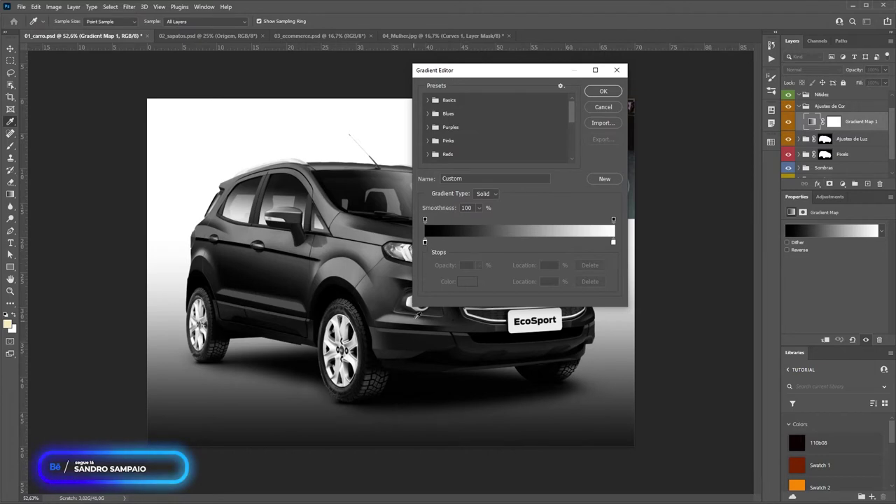
{"action": "left_click", "coordinate": [424, 242]}
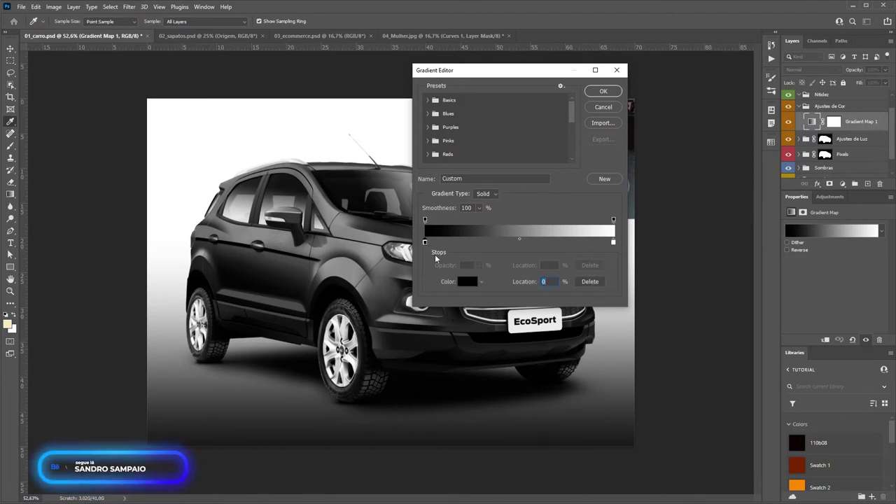
{"action": "left_click", "coordinate": [467, 281]}
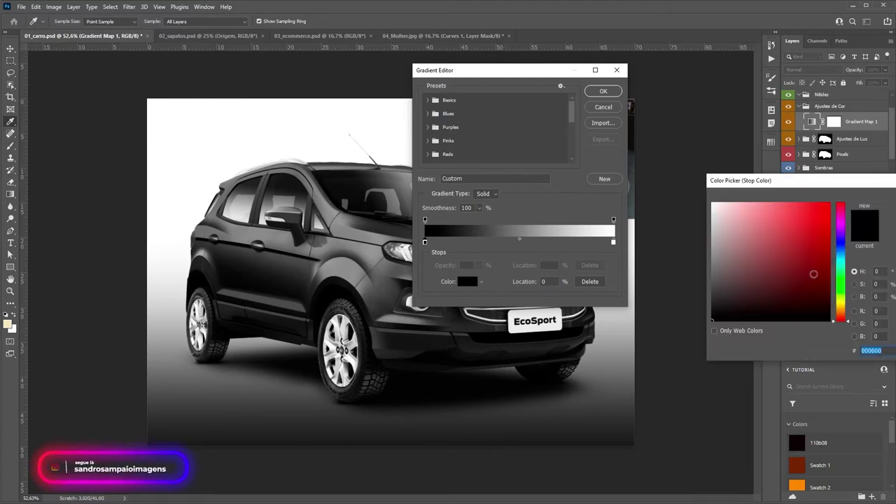
{"action": "left_click", "coordinate": [813, 274]}
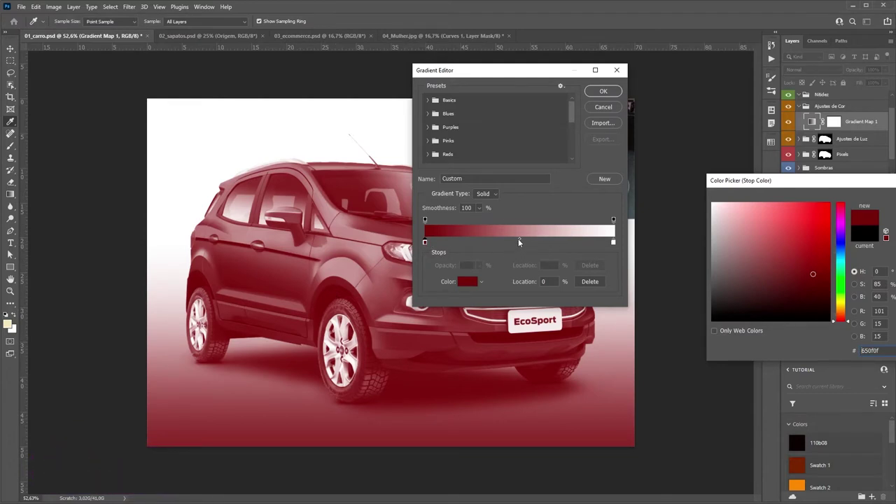
{"action": "left_click", "coordinate": [871, 213]}
{"action": "left_click", "coordinate": [891, 209]}
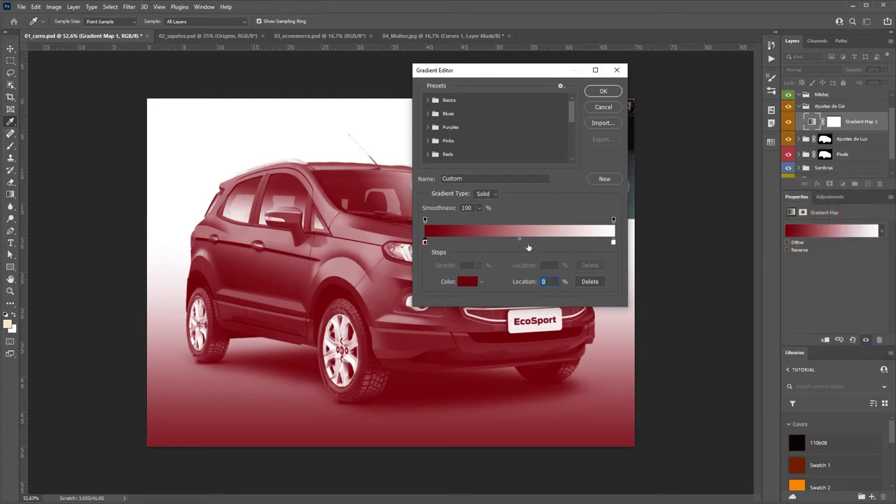
Add a bright yellow colour stop at 50% of the gradient
{"action": "left_click", "coordinate": [519, 243]}
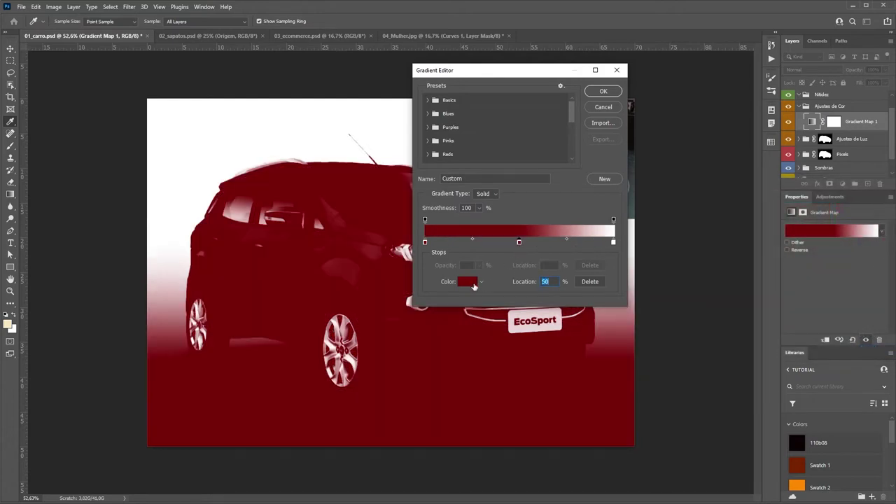
{"action": "left_click", "coordinate": [474, 282]}
{"action": "left_click", "coordinate": [839, 302]}
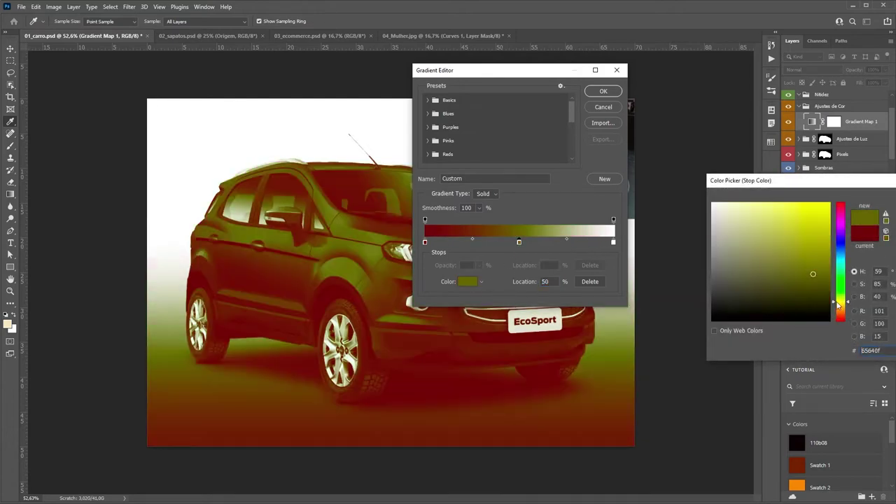
{"action": "left_click_drag", "start_coordinate": [807, 235], "coordinate": [828, 205]}
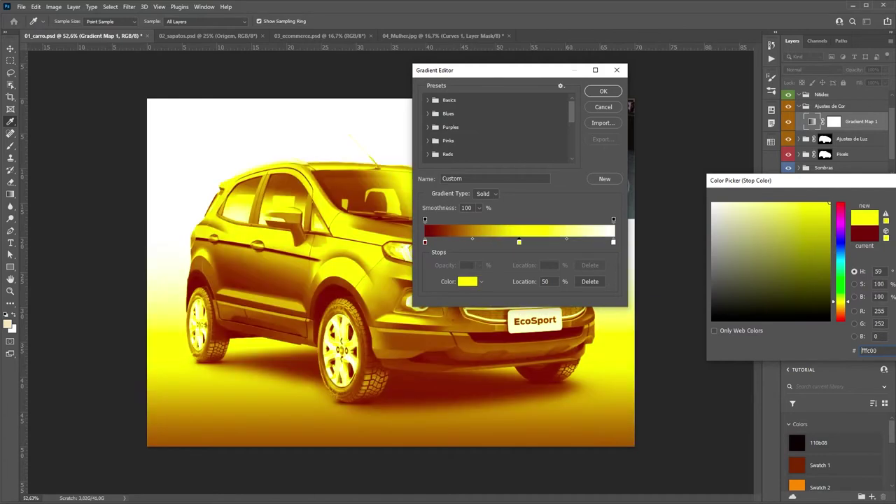
{"action": "key", "text": "Return"}
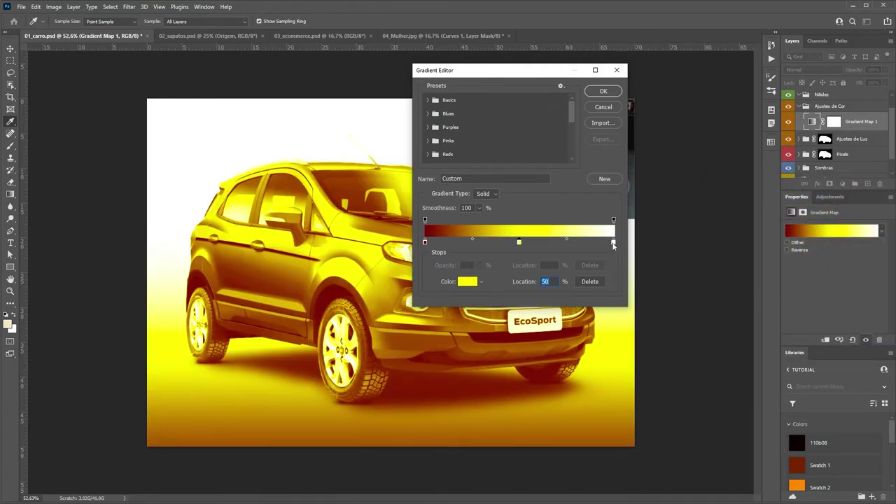
Change the gradient's right end stop from white to saturated blue 0018ff
{"action": "left_click", "coordinate": [614, 243]}
{"action": "left_click", "coordinate": [467, 282]}
{"action": "left_click", "coordinate": [845, 245]}
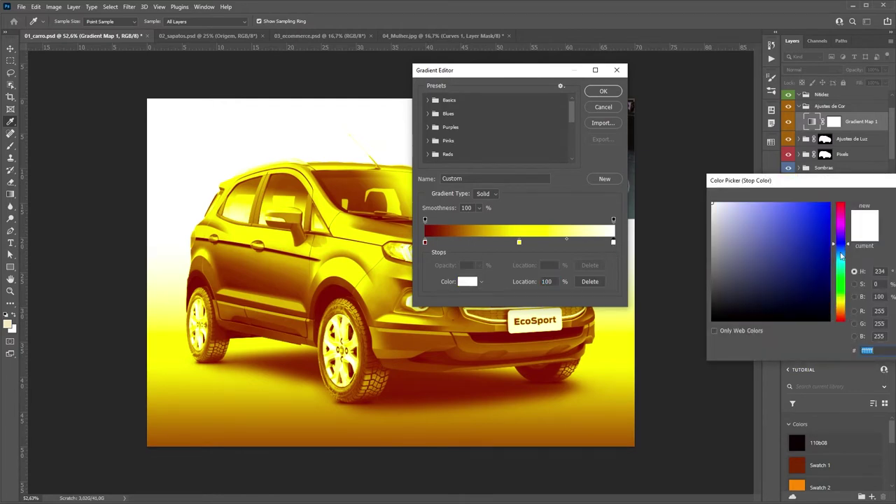
{"action": "left_click_drag", "start_coordinate": [820, 218], "coordinate": [831, 203]}
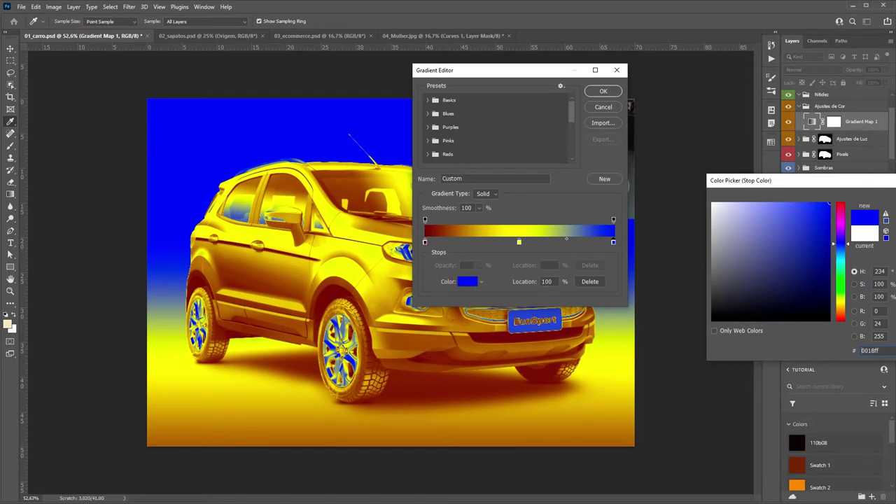
{"action": "key", "text": "Return"}
{"action": "left_click_drag", "start_coordinate": [540, 73], "coordinate": [720, 62]}
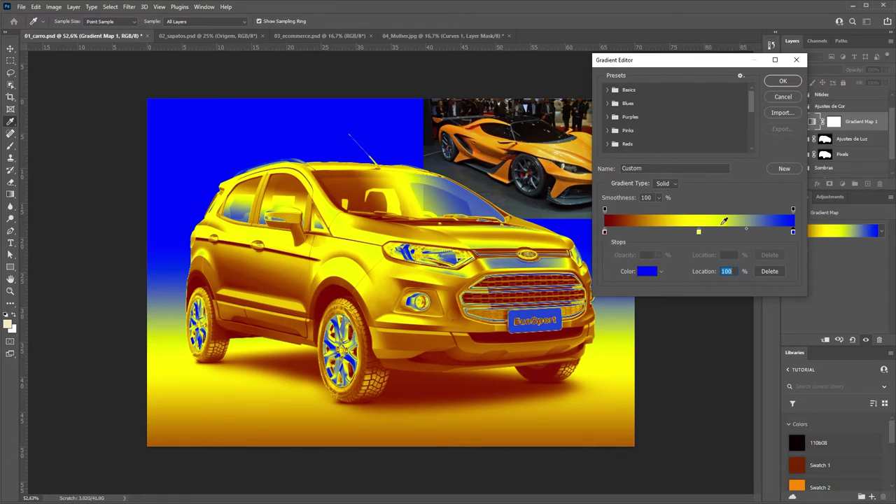
Preview sliding the red, yellow and blue stops, then cancel all gradient changes
{"action": "left_click_drag", "start_coordinate": [699, 233], "coordinate": [749, 232]}
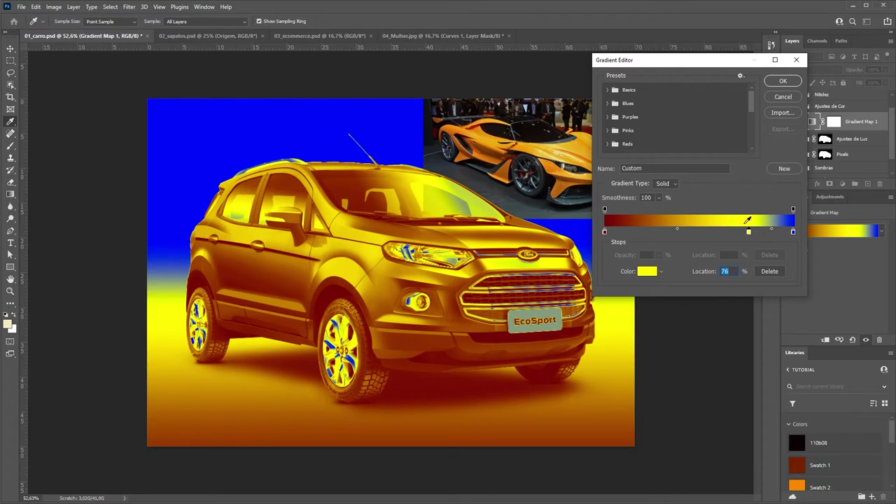
{"action": "mouse_move", "coordinate": [604, 233]}
{"action": "left_mouse_down"}
{"action": "mouse_move", "coordinate": [680, 235]}
{"action": "mouse_move", "coordinate": [610, 233]}
{"action": "left_mouse_up"}
{"action": "left_click_drag", "start_coordinate": [748, 233], "coordinate": [691, 232]}
{"action": "left_click_drag", "start_coordinate": [792, 232], "coordinate": [736, 233]}
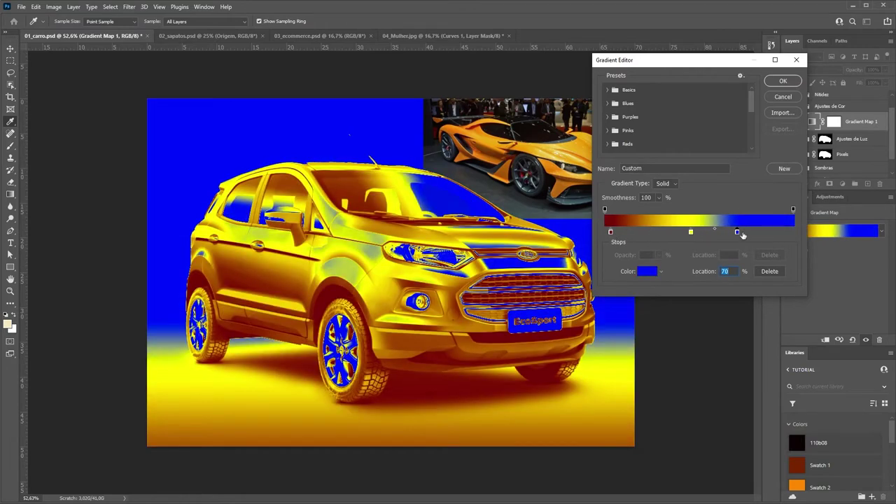
{"action": "key", "text": "Escape"}
{"action": "key", "text": "z"}
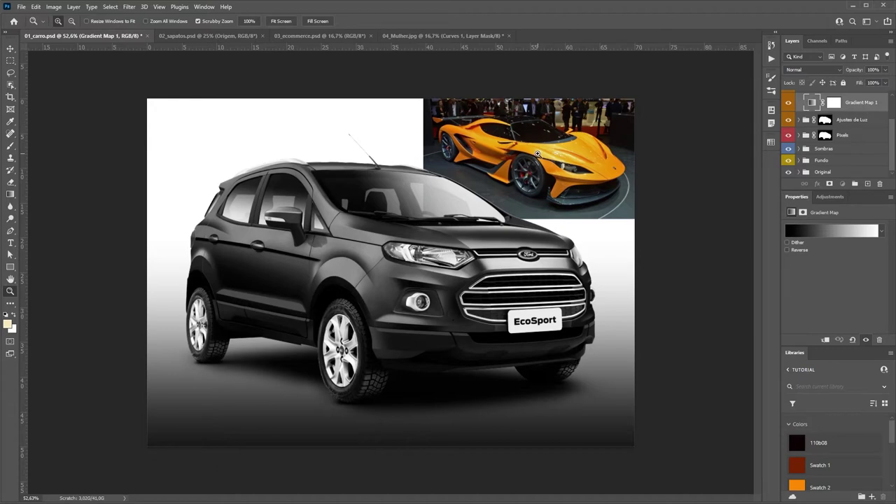
Extract a theme from Untitled-1.jpg in Adobe Color, giving F2A81D, F28907, F27507, 732C02, 260101
{"action": "key", "text": "alt+Tab"}
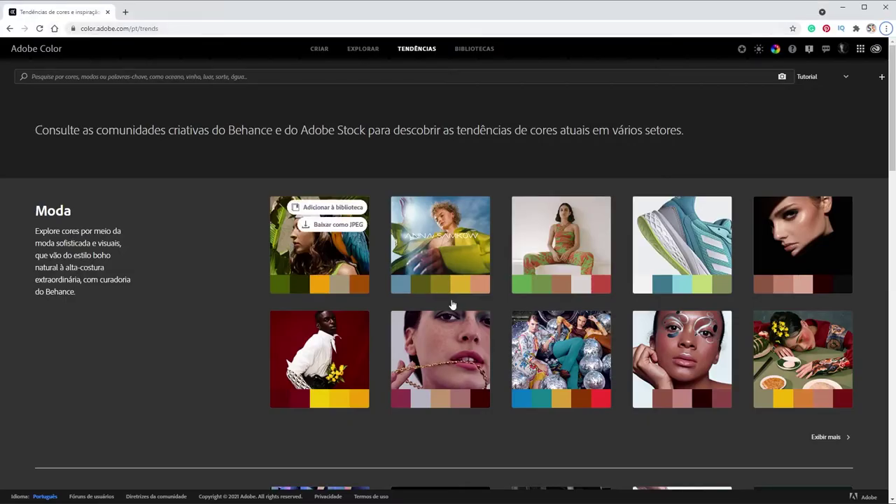
{"action": "left_click", "coordinate": [322, 50]}
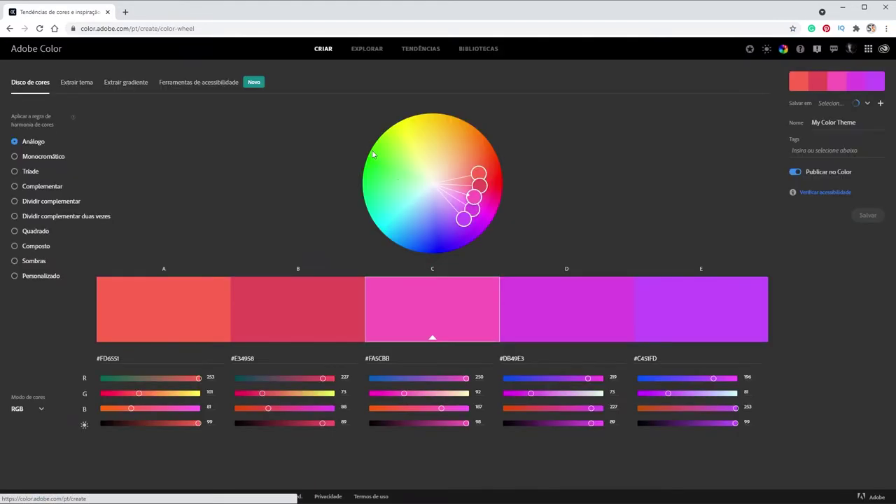
{"action": "left_click", "coordinate": [82, 86]}
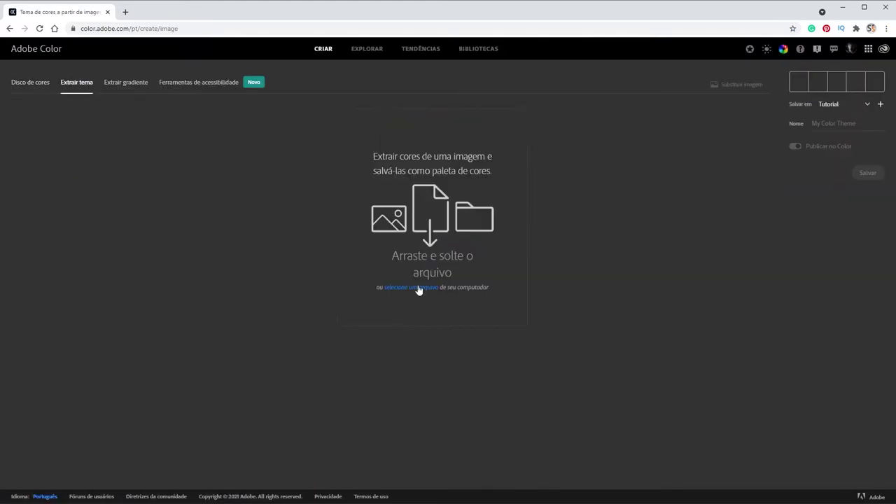
{"action": "left_click", "coordinate": [418, 287]}
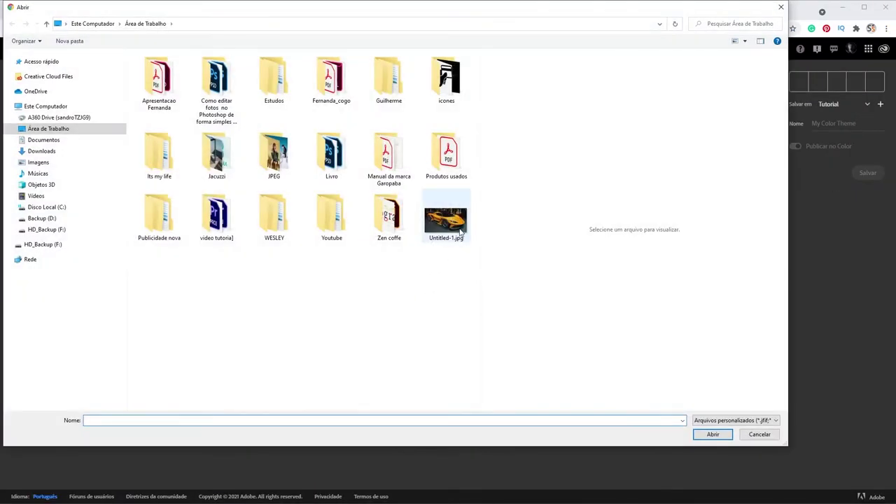
{"action": "left_click", "coordinate": [457, 226]}
{"action": "left_click", "coordinate": [713, 434]}
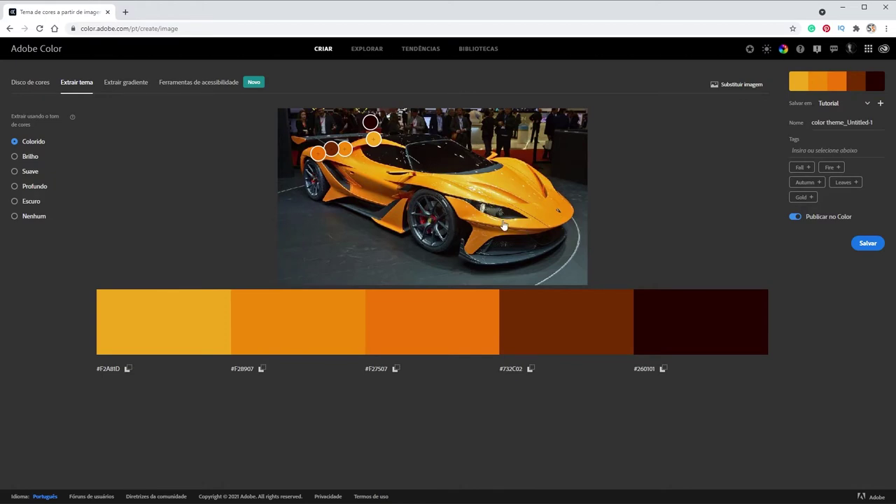
Resample the palette's points on the car so the first swatch becomes pale cream FFF8DD
{"action": "left_click", "coordinate": [371, 124]}
{"action": "left_click_drag", "start_coordinate": [370, 122], "coordinate": [521, 243]}
{"action": "left_click_drag", "start_coordinate": [331, 149], "coordinate": [388, 192]}
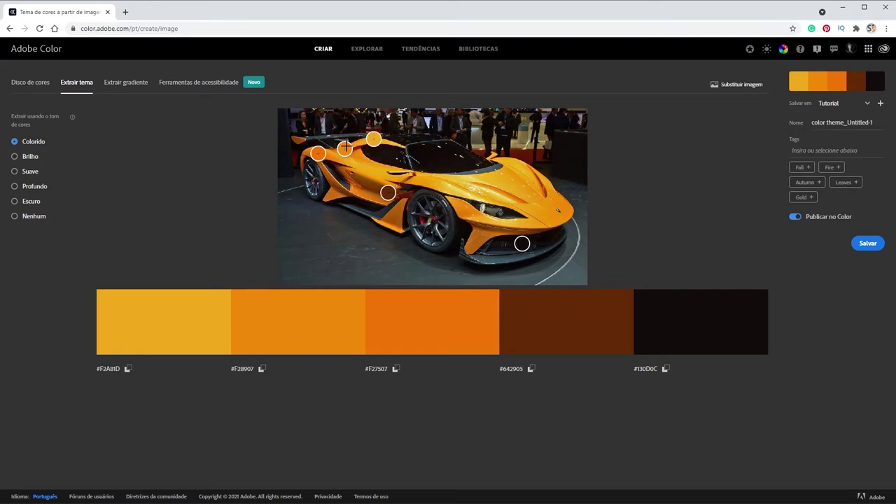
{"action": "left_click_drag", "start_coordinate": [345, 148], "coordinate": [334, 156]}
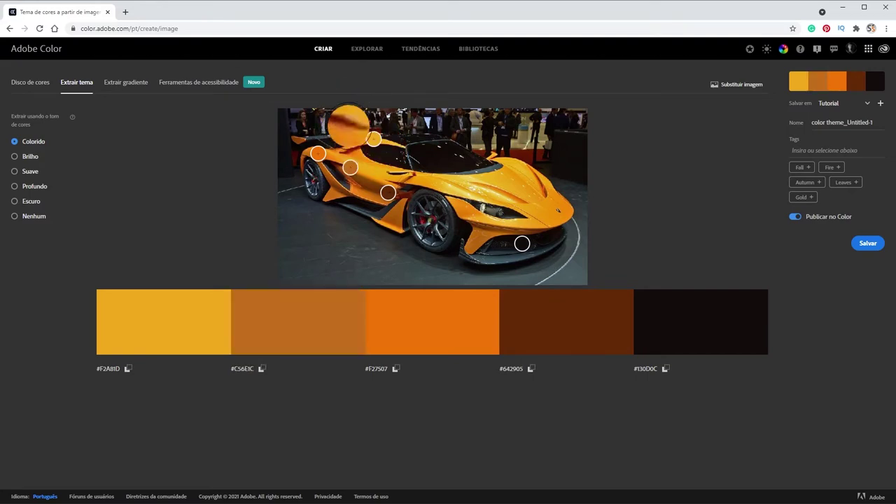
{"action": "left_click_drag", "start_coordinate": [334, 155], "coordinate": [430, 182]}
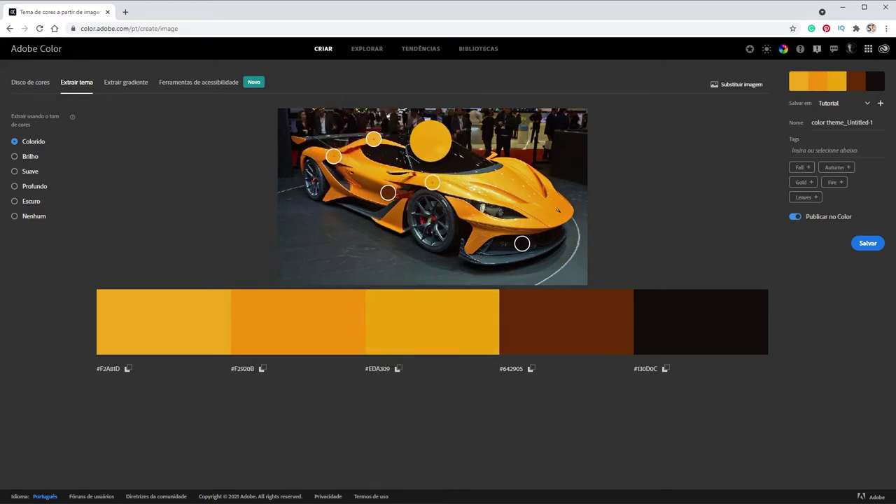
{"action": "left_click_drag", "start_coordinate": [373, 138], "coordinate": [474, 189]}
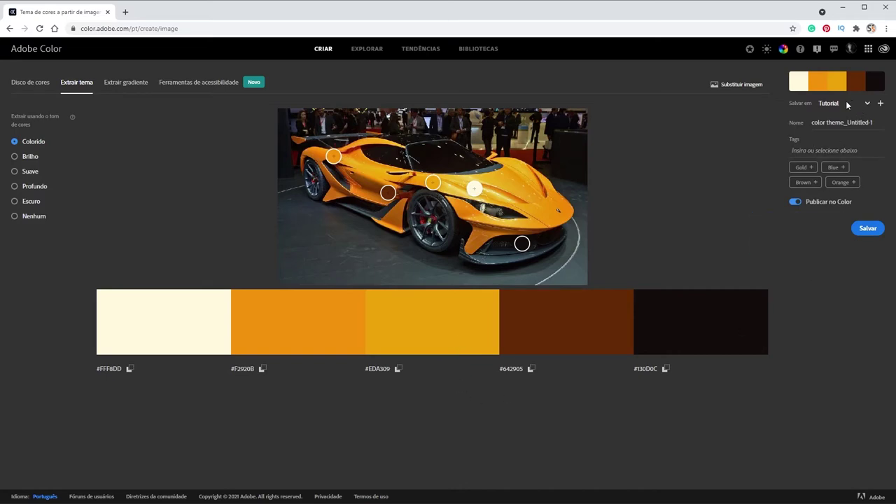
Create a new Adobe Color library named 'Tutorial de gradiente'
{"action": "left_click", "coordinate": [881, 103]}
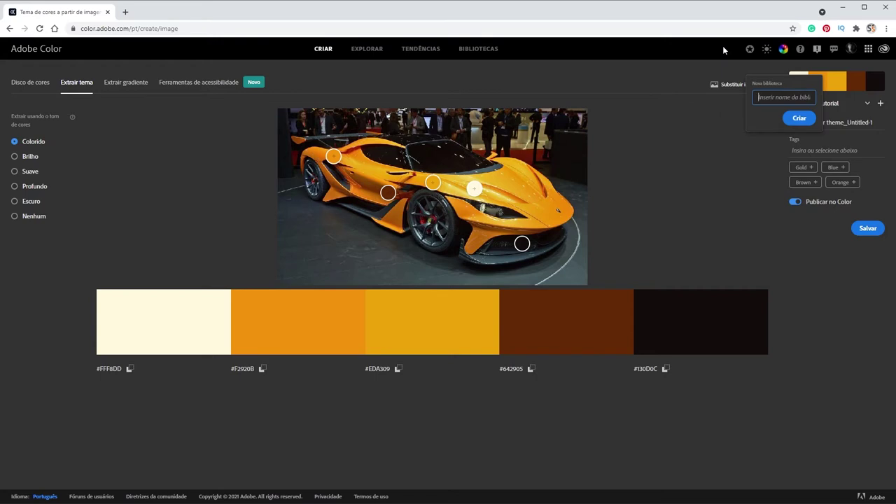
{"action": "type", "text": "C"}
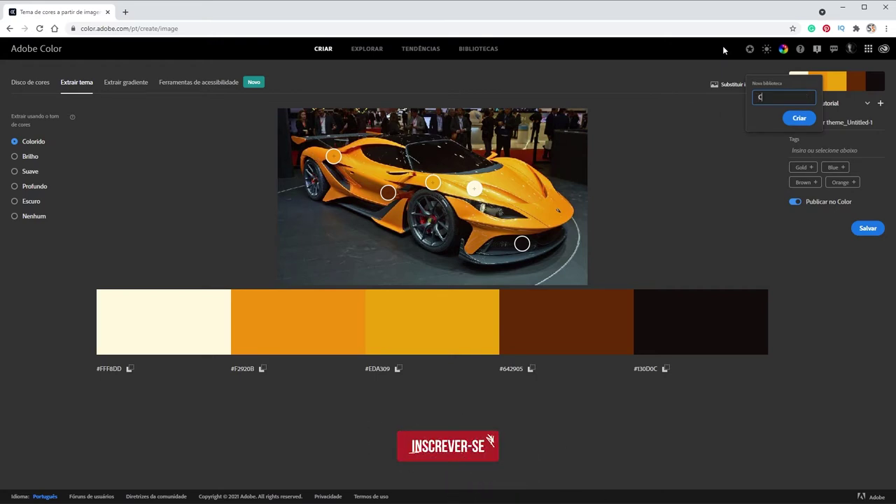
{"action": "type", "text": "oarr"}
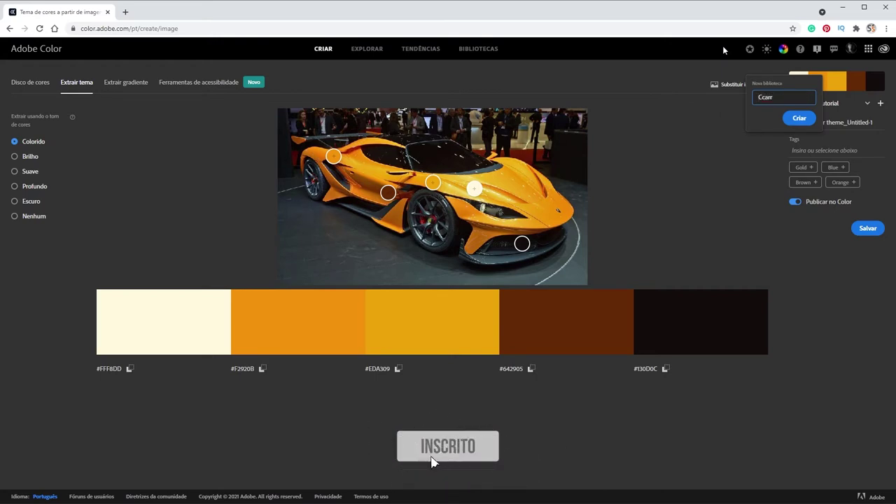
{"action": "key", "text": "BackSpace"}
{"action": "key", "text": "BackSpace"}
{"action": "key", "text": "BackSpace"}
{"action": "type", "text": "Tu"}
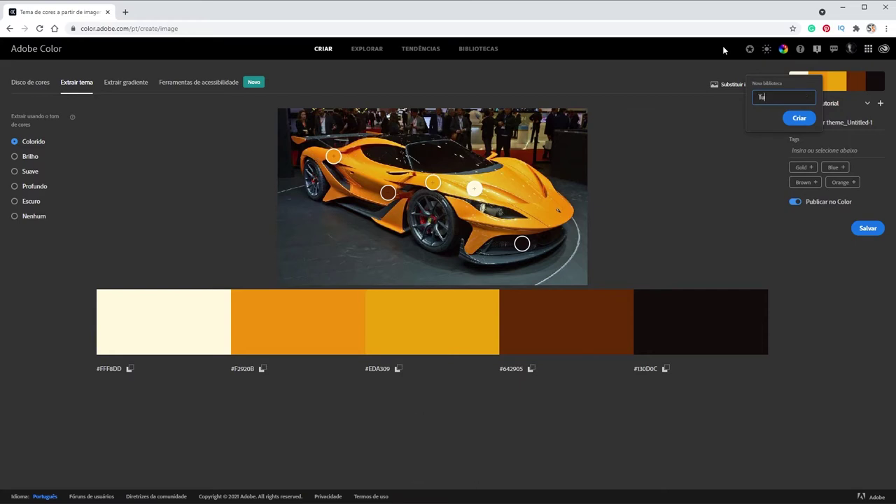
{"action": "type", "text": "torial d"}
{"action": "type", "text": "e gradie"}
{"action": "type", "text": "nte"}
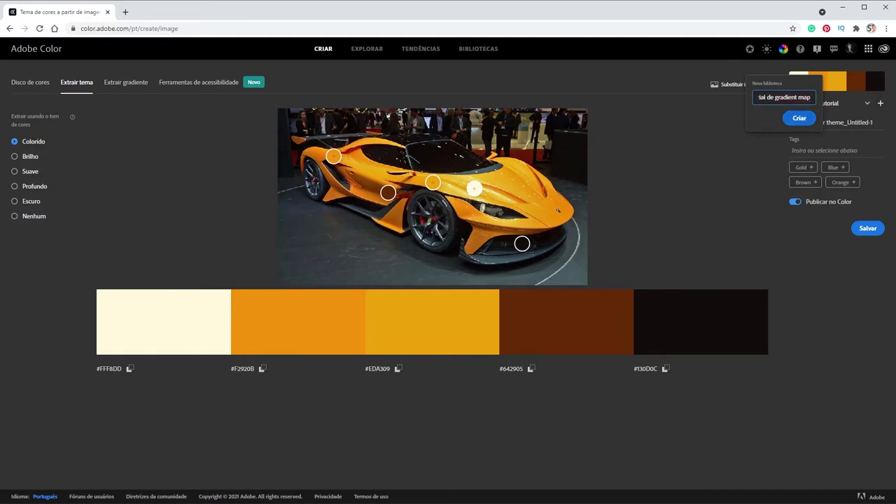
{"action": "left_click", "coordinate": [799, 119]}
Save the palette to that library as theme 'amarelo' and return to Photoshop
{"action": "left_click", "coordinate": [876, 122]}
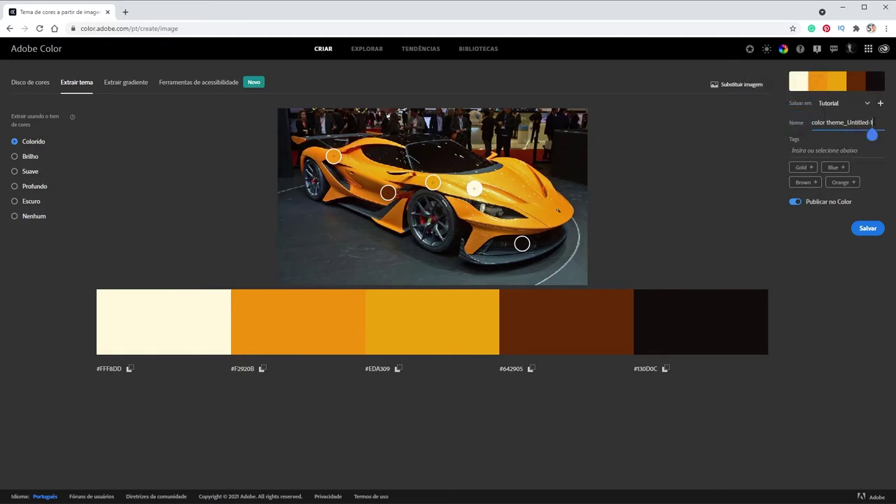
{"action": "left_click_drag", "start_coordinate": [876, 122], "coordinate": [718, 102]}
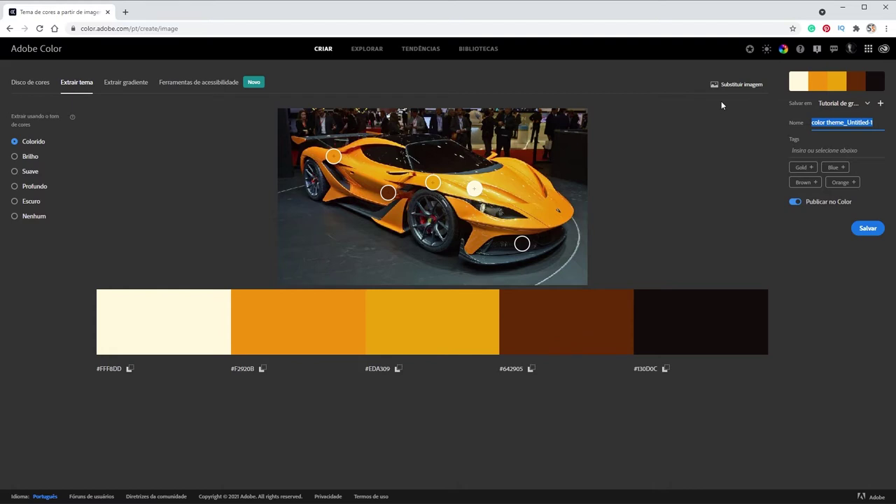
{"action": "type", "text": "amarelo"}
{"action": "key", "text": "Return"}
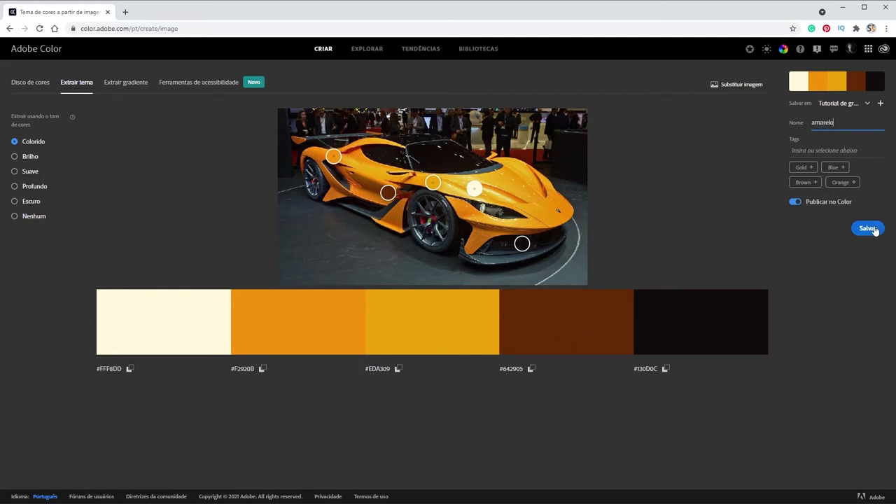
{"action": "key", "text": "alt+Tab"}
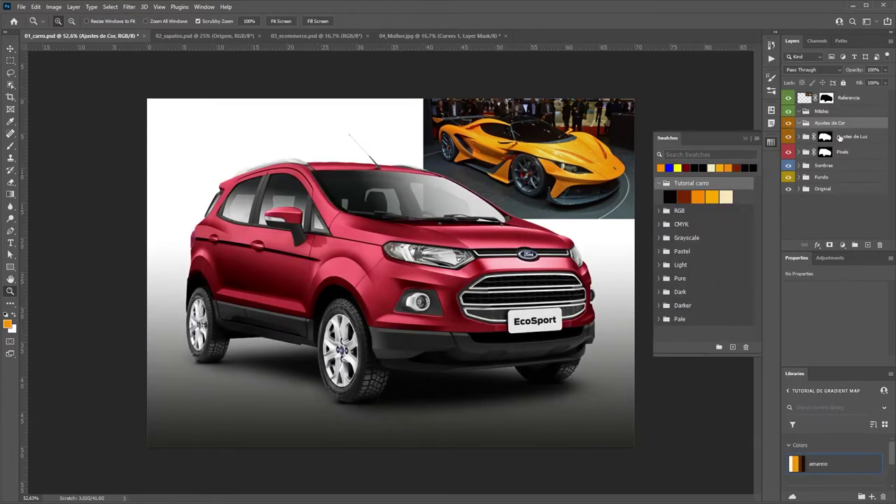
Add a Gradient Map adjustment to the car's colour group with a black-to-white gradient
{"action": "left_click", "coordinate": [842, 244]}
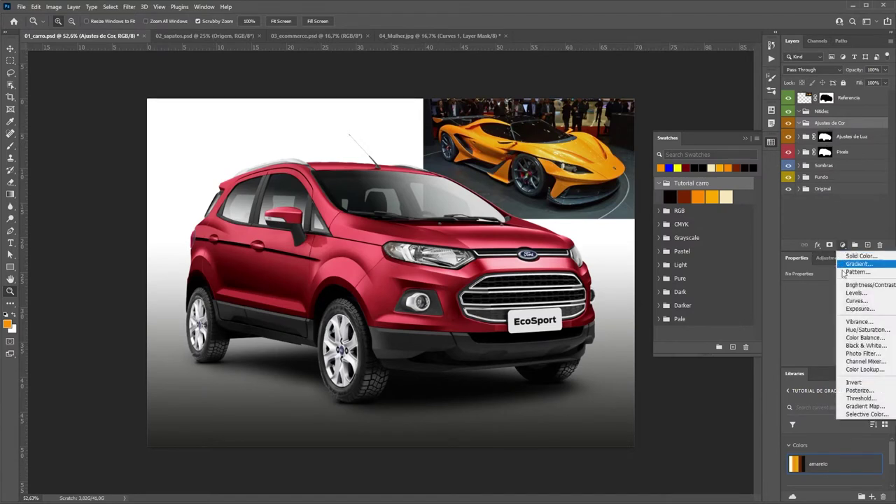
{"action": "left_click", "coordinate": [866, 407]}
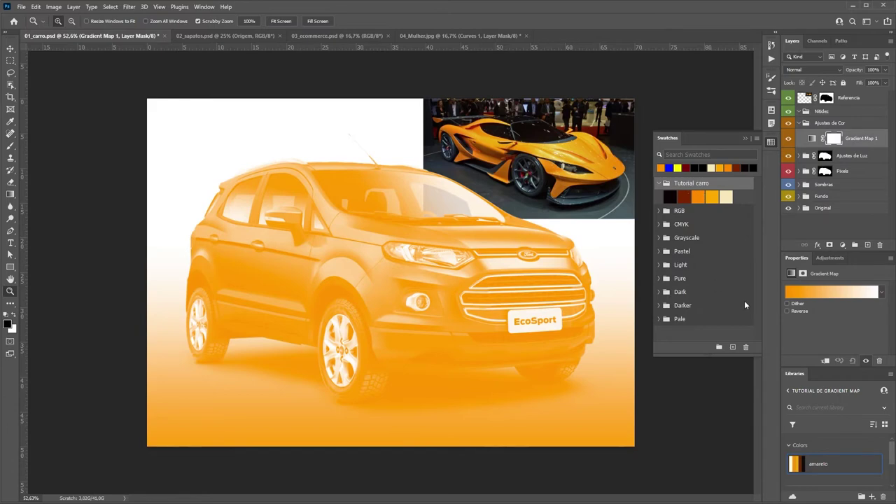
{"action": "left_click", "coordinate": [808, 294]}
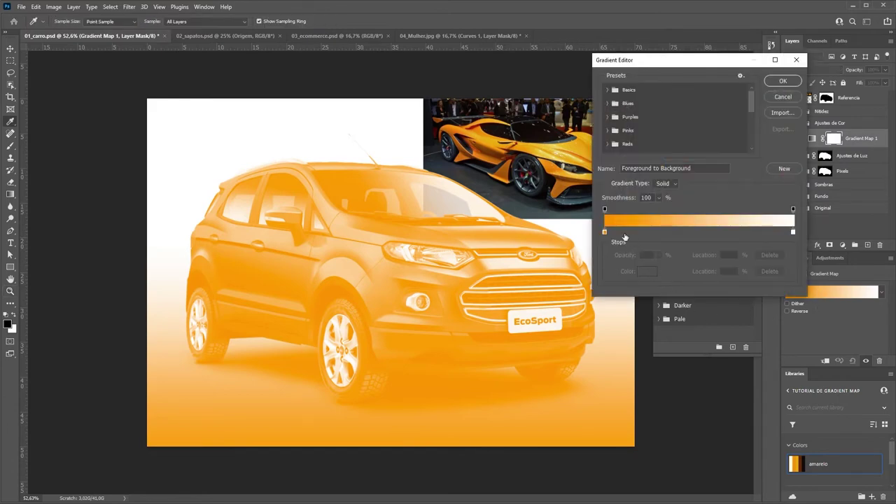
{"action": "left_click", "coordinate": [605, 232]}
{"action": "left_click", "coordinate": [647, 271]}
{"action": "left_click", "coordinate": [713, 353]}
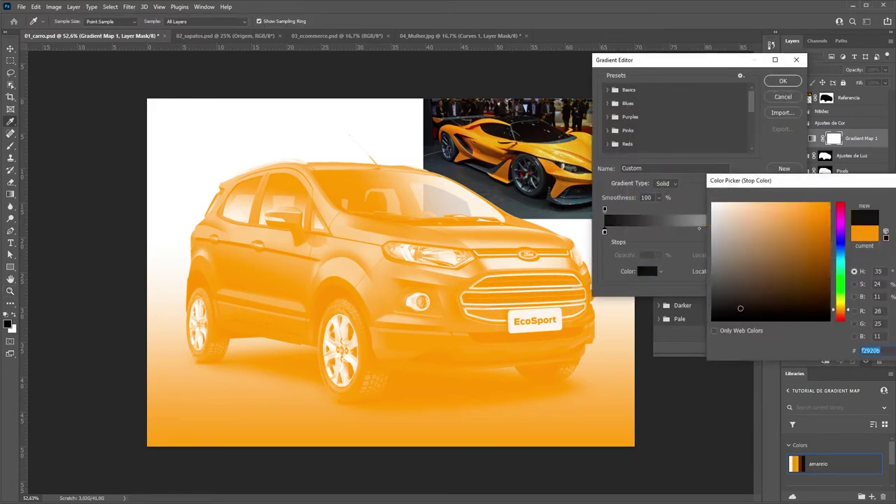
{"action": "key", "text": "Return"}
{"action": "mouse_move", "coordinate": [738, 58]}
{"action": "left_mouse_down"}
{"action": "mouse_move", "coordinate": [526, 206]}
{"action": "mouse_move", "coordinate": [692, 124]}
{"action": "mouse_move", "coordinate": [672, 133]}
{"action": "mouse_move", "coordinate": [677, 111]}
{"action": "mouse_move", "coordinate": [665, 76]}
{"action": "mouse_move", "coordinate": [479, 164]}
{"action": "mouse_move", "coordinate": [577, 200]}
{"action": "mouse_move", "coordinate": [564, 186]}
{"action": "mouse_move", "coordinate": [564, 103]}
{"action": "mouse_move", "coordinate": [590, 103]}
{"action": "mouse_move", "coordinate": [575, 103]}
{"action": "left_mouse_up"}
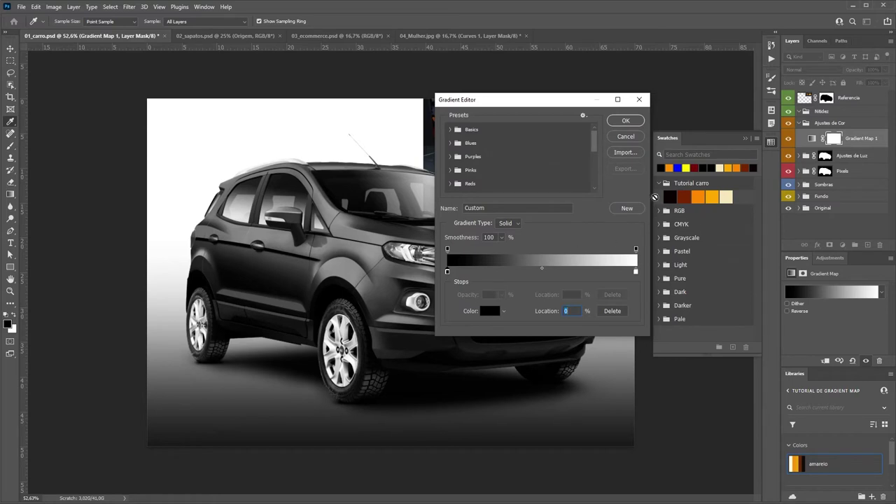
Build the gradient from Tutorial carro swatches: dark brown, dark red 20%, orange, yellow-orange 78%, cream
{"action": "left_click", "coordinate": [670, 197]}
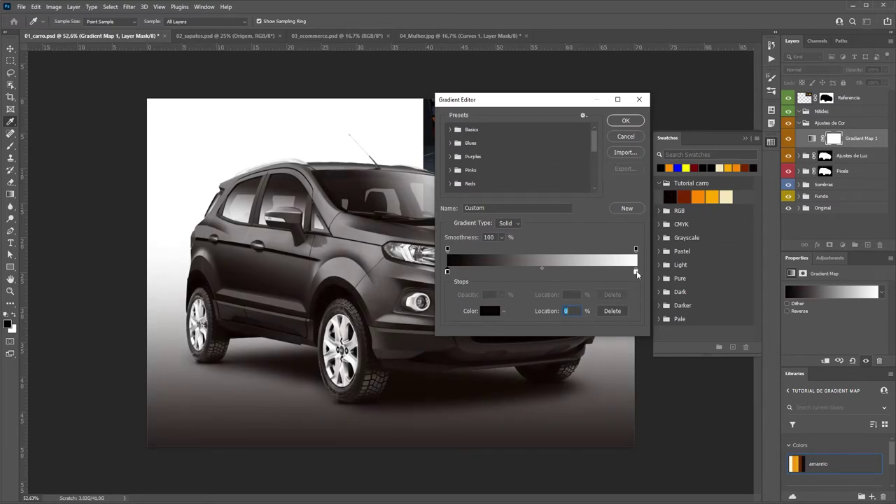
{"action": "left_click", "coordinate": [636, 272]}
{"action": "left_click", "coordinate": [727, 198]}
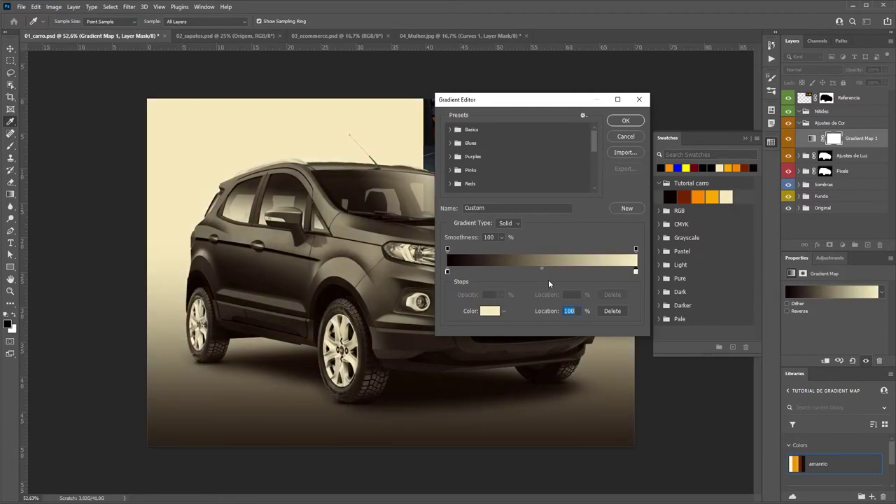
{"action": "left_click", "coordinate": [542, 274]}
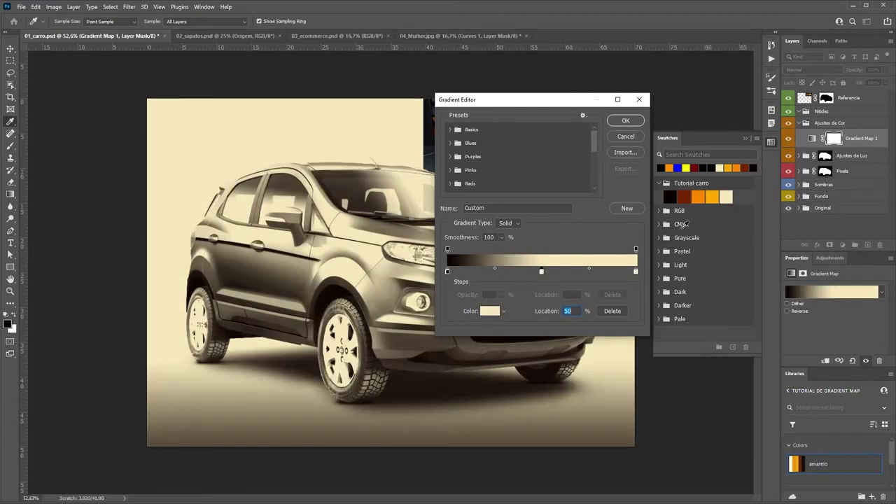
{"action": "left_click", "coordinate": [701, 196]}
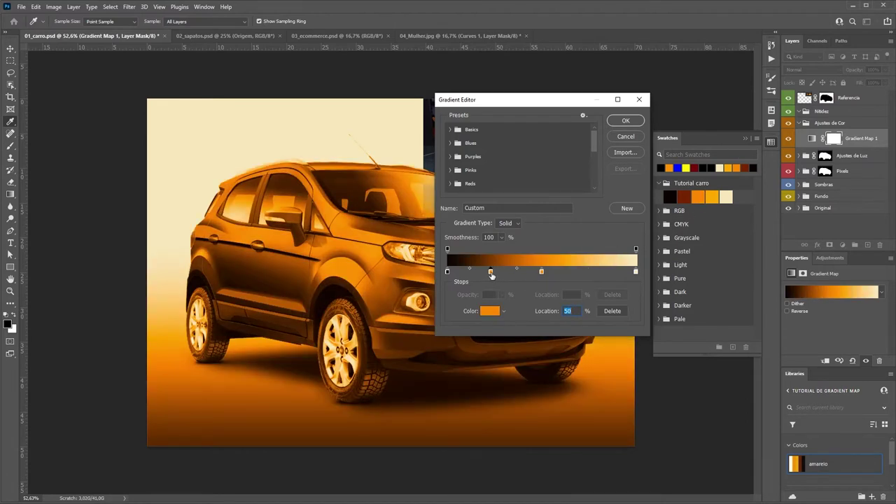
{"action": "left_click_drag", "start_coordinate": [491, 276], "coordinate": [491, 273]}
{"action": "left_click", "coordinate": [684, 197]}
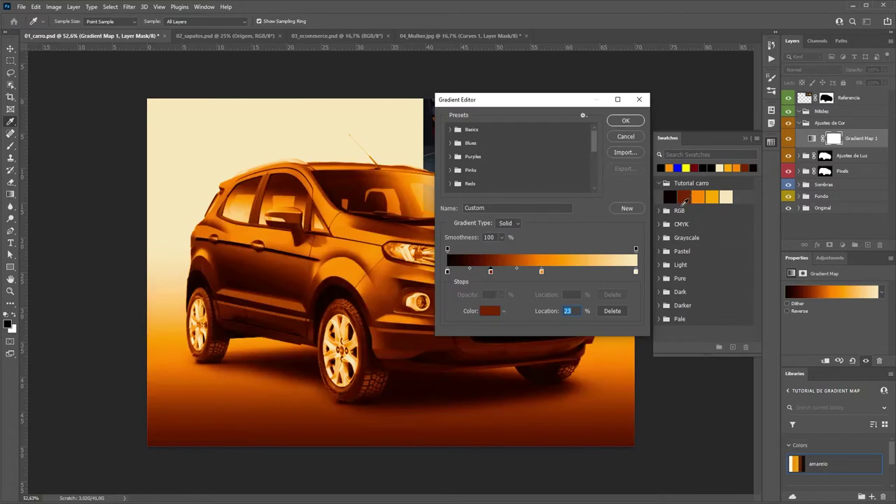
{"action": "left_click", "coordinate": [595, 272]}
{"action": "left_click", "coordinate": [711, 198]}
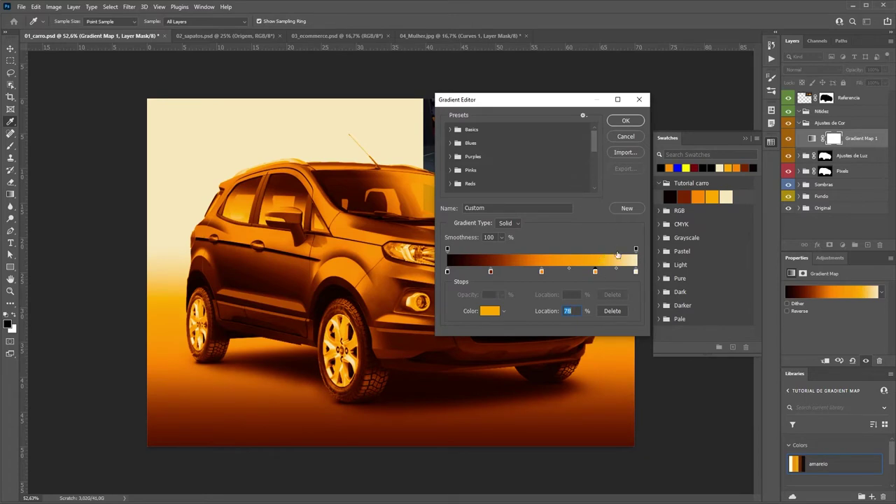
{"action": "left_click_drag", "start_coordinate": [490, 271], "coordinate": [486, 272]}
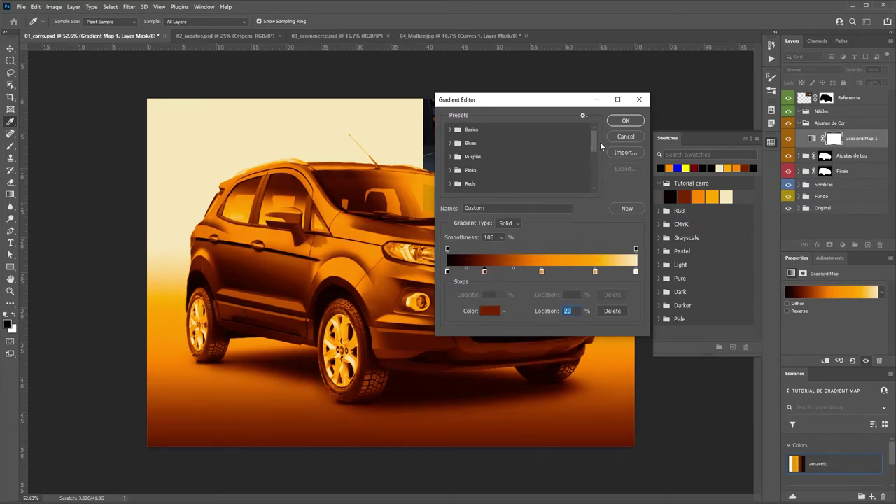
{"action": "left_click", "coordinate": [627, 120]}
Rename the Gradient Map 1 layer to 'cor'
{"action": "key", "text": "z"}
{"action": "left_click", "coordinate": [860, 138]}
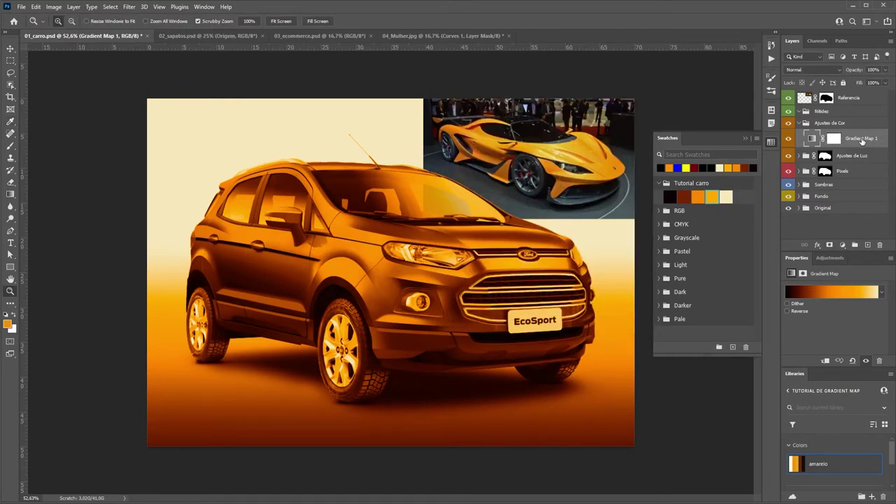
{"action": "double_click", "coordinate": [859, 137]}
{"action": "type", "text": "cor"}
{"action": "key", "text": "Return"}
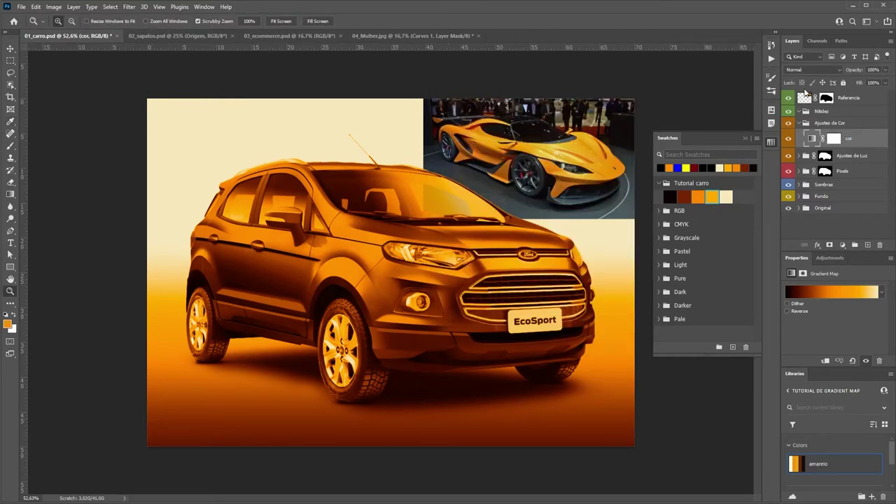
Load the Alpha 1 car selection and replace cor's old mask with a new car mask
{"action": "left_click", "coordinate": [817, 41]}
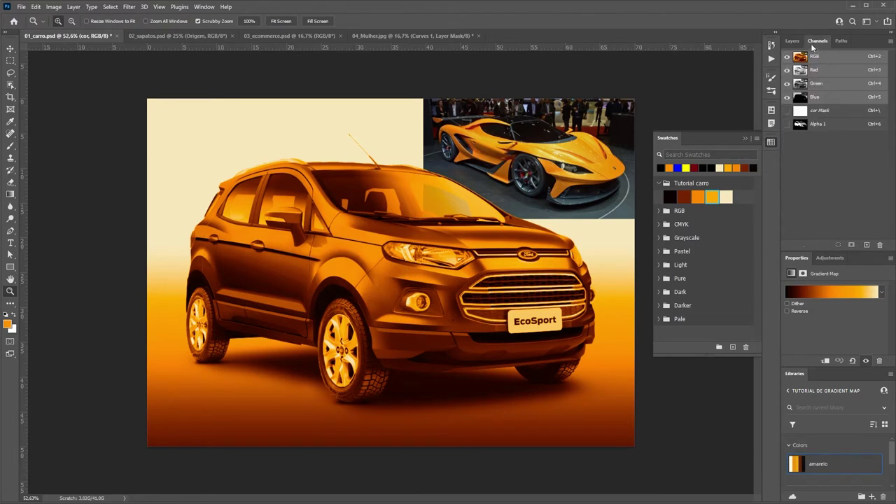
{"action": "left_click", "coordinate": [800, 125], "text": "ctrl"}
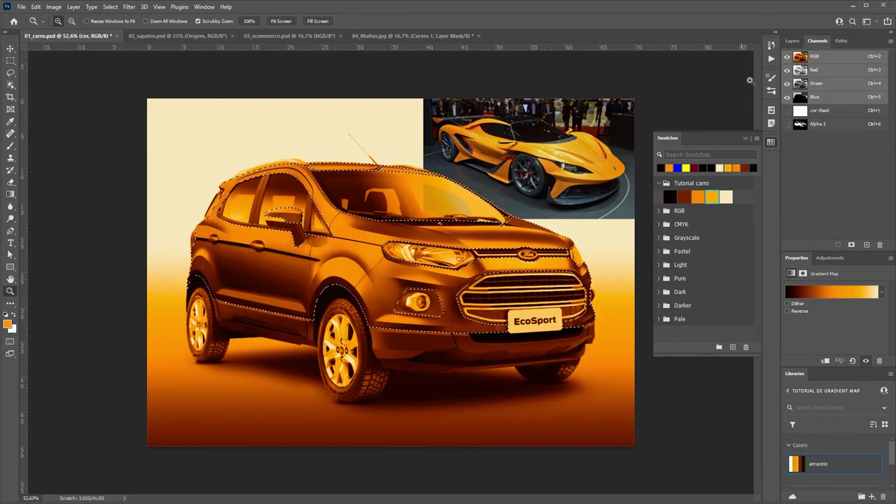
{"action": "left_click", "coordinate": [792, 41]}
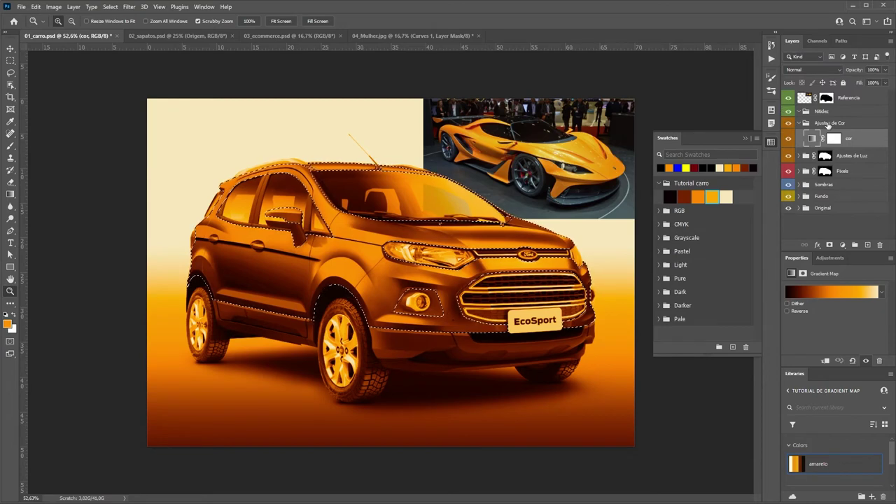
{"action": "left_click", "coordinate": [833, 138]}
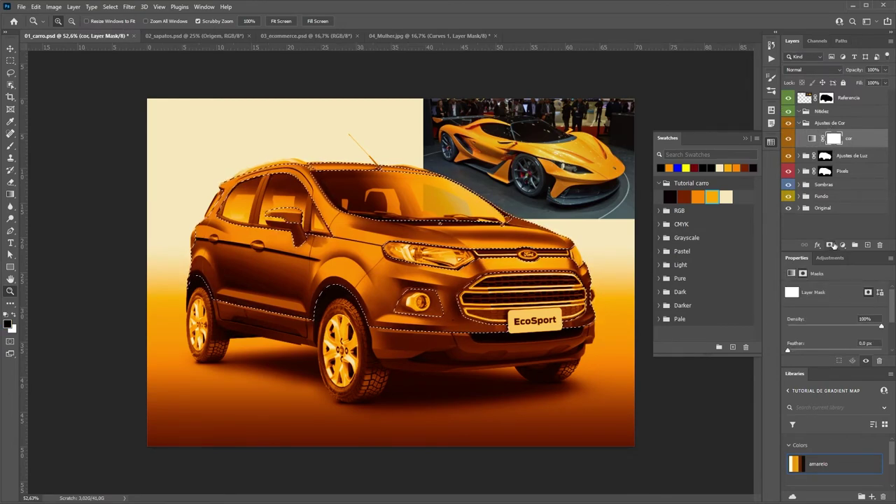
{"action": "left_click_drag", "start_coordinate": [855, 147], "coordinate": [881, 244]}
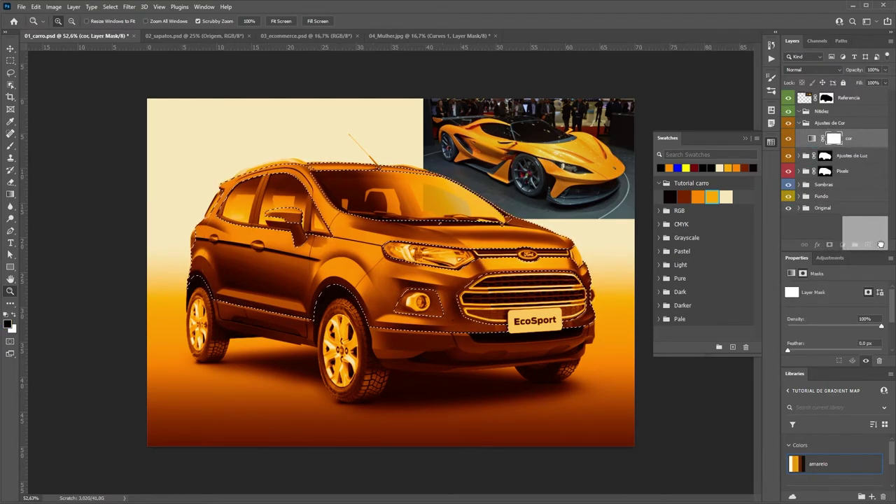
{"action": "left_click", "coordinate": [399, 193]}
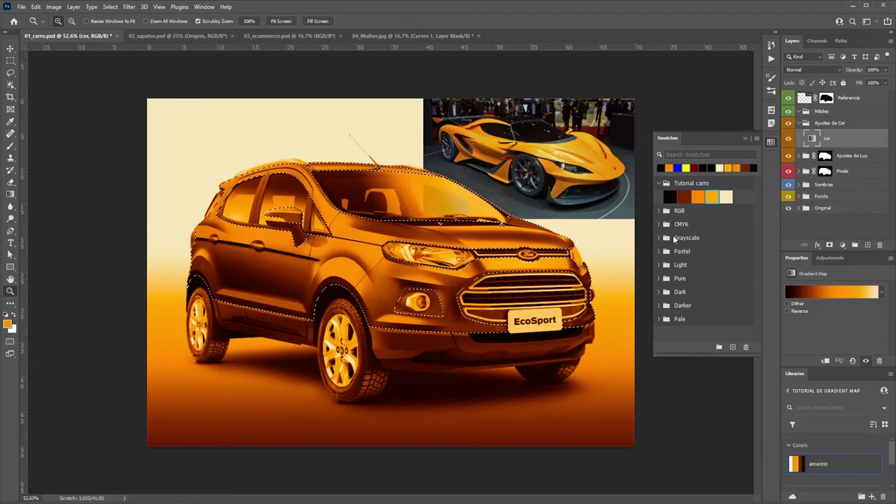
{"action": "left_click", "coordinate": [830, 245]}
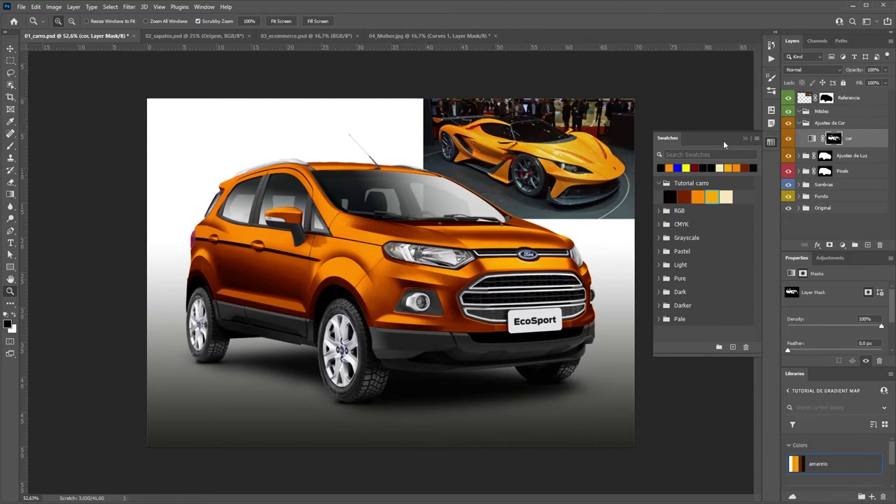
{"action": "left_click", "coordinate": [745, 137]}
Move the cor gradient's dark red stop to 9% and lower its saturation to 78
{"action": "left_click", "coordinate": [812, 139]}
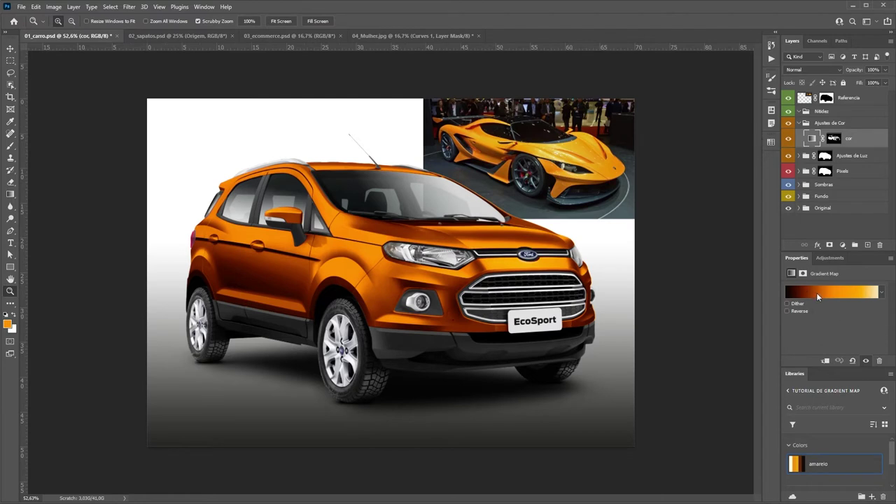
{"action": "left_click", "coordinate": [837, 291]}
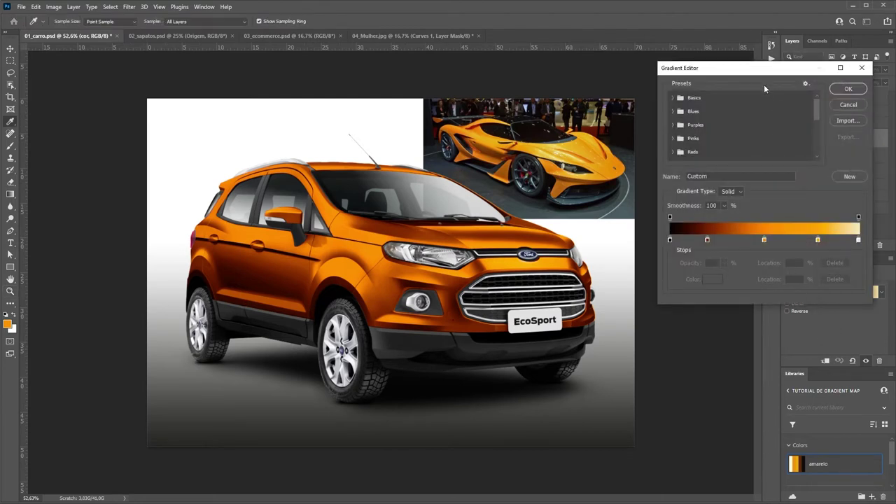
{"action": "left_click_drag", "start_coordinate": [763, 68], "coordinate": [805, 35]}
{"action": "left_click", "coordinate": [748, 207]}
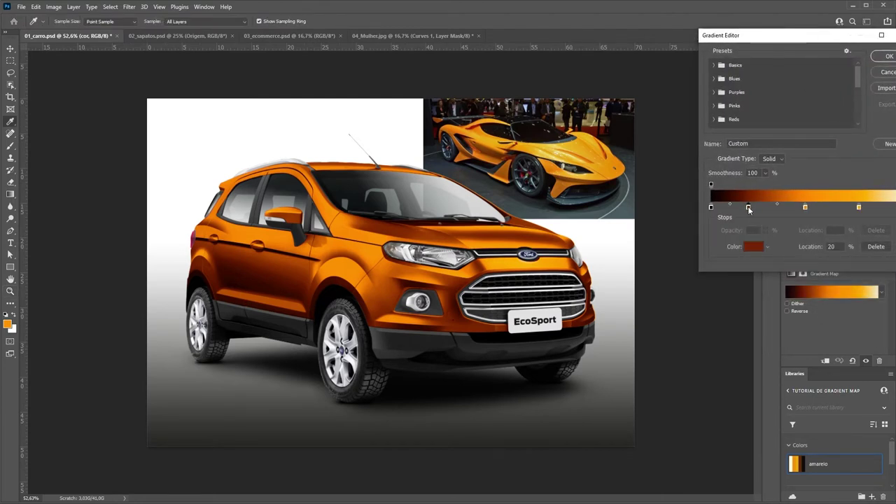
{"action": "left_click_drag", "start_coordinate": [749, 207], "coordinate": [733, 207]}
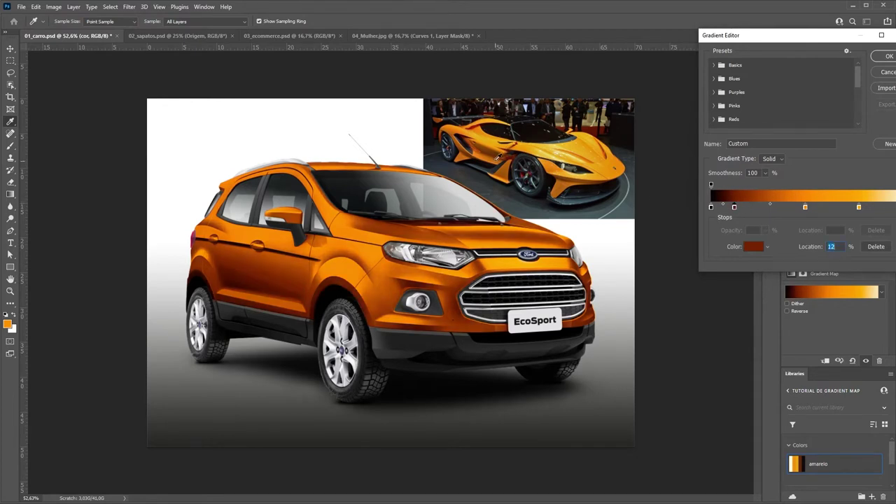
{"action": "left_click_drag", "start_coordinate": [734, 207], "coordinate": [728, 207]}
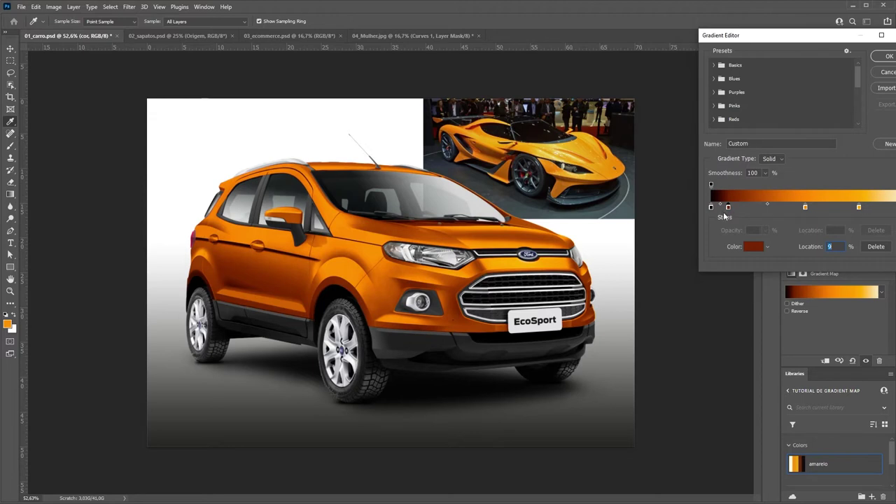
{"action": "left_click", "coordinate": [755, 247]}
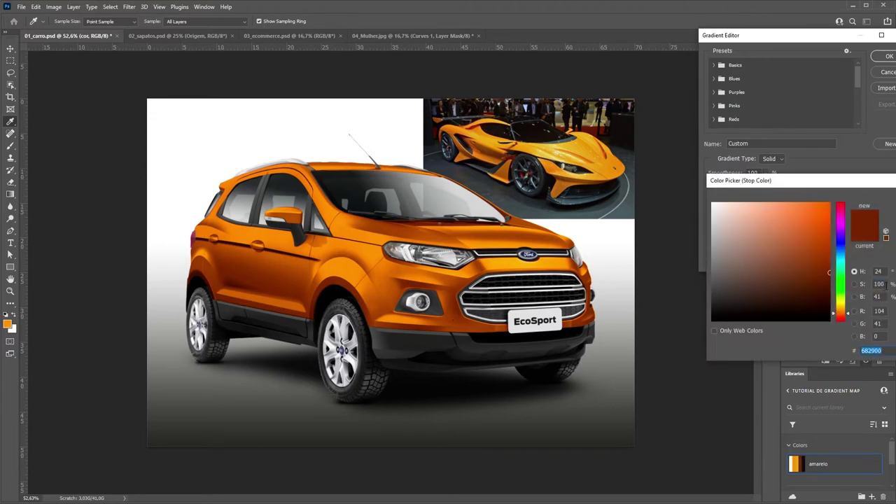
{"action": "left_click", "coordinate": [879, 284]}
{"action": "key", "text": "Down"}
{"action": "key", "text": "Down"}
{"action": "key", "text": "Down"}
{"action": "key", "text": "Down"}
{"action": "key", "text": "Down"}
{"action": "key", "text": "Down"}
{"action": "key", "text": "Down"}
{"action": "key", "text": "Down"}
{"action": "key", "text": "Down"}
{"action": "key", "text": "Down"}
{"action": "key", "text": "Down"}
{"action": "key", "text": "Down"}
{"action": "key", "text": "Return"}
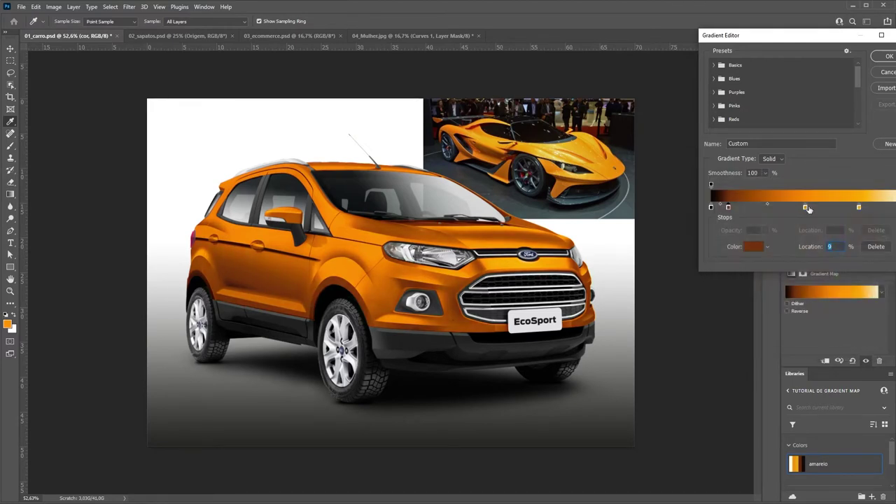
Shift the orange stop to 31% and the light stop to 47%, then apply
{"action": "left_click", "coordinate": [785, 207]}
{"action": "left_click_drag", "start_coordinate": [784, 207], "coordinate": [771, 207]}
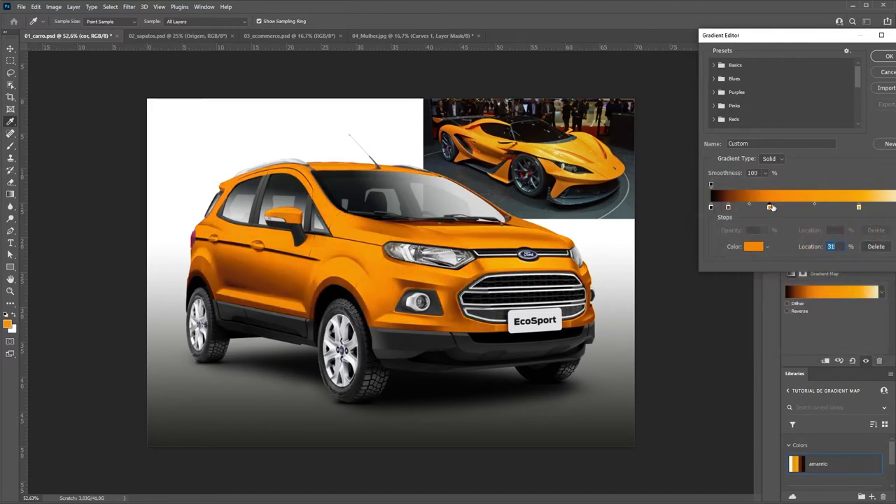
{"action": "left_click_drag", "start_coordinate": [858, 208], "coordinate": [802, 207]}
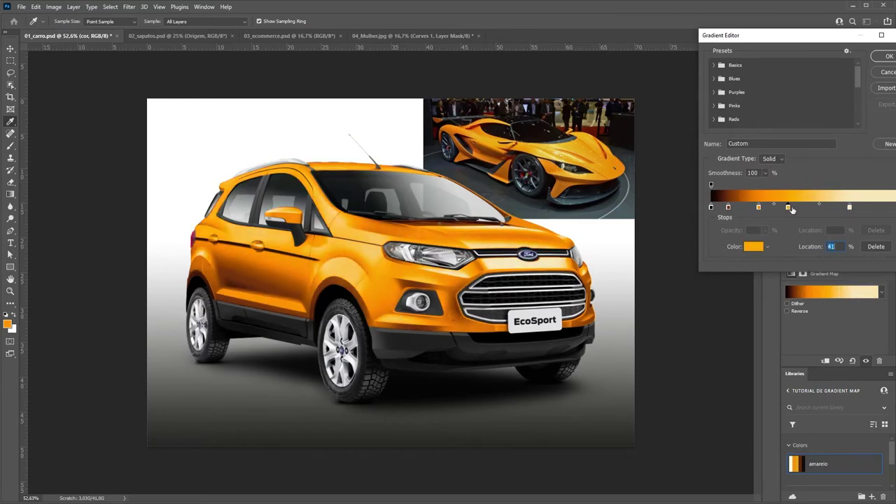
{"action": "left_click", "coordinate": [888, 56]}
{"action": "key", "text": "z"}
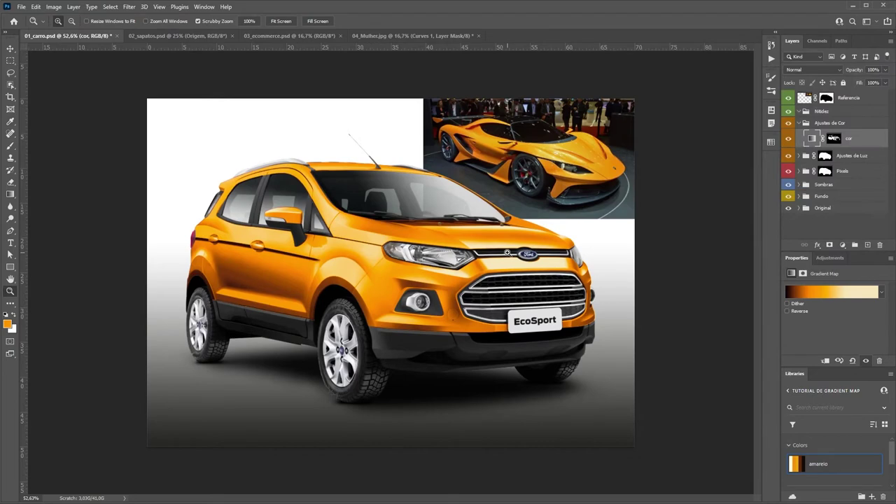
Shift the cor gradient's light stop to 82% and make it a more saturated cream-yellow, turning the EcoSport golden orange
{"action": "left_click_drag", "start_coordinate": [484, 247], "coordinate": [509, 240]}
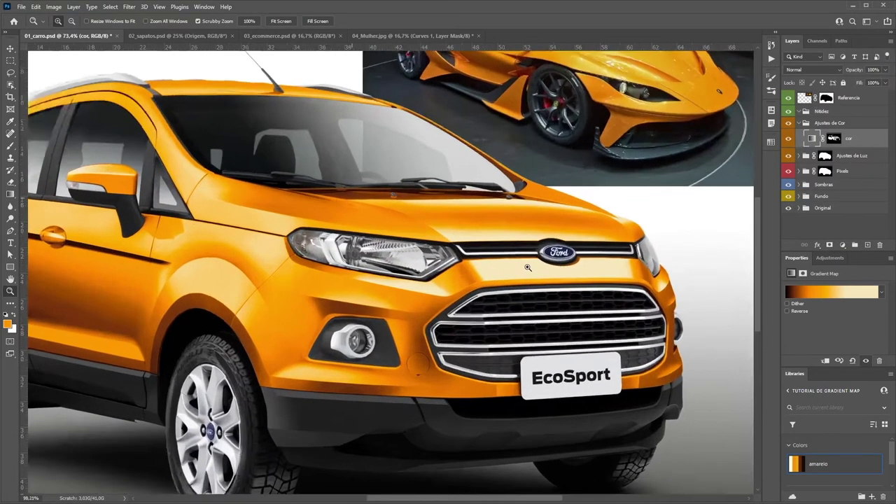
{"action": "left_click", "coordinate": [511, 272]}
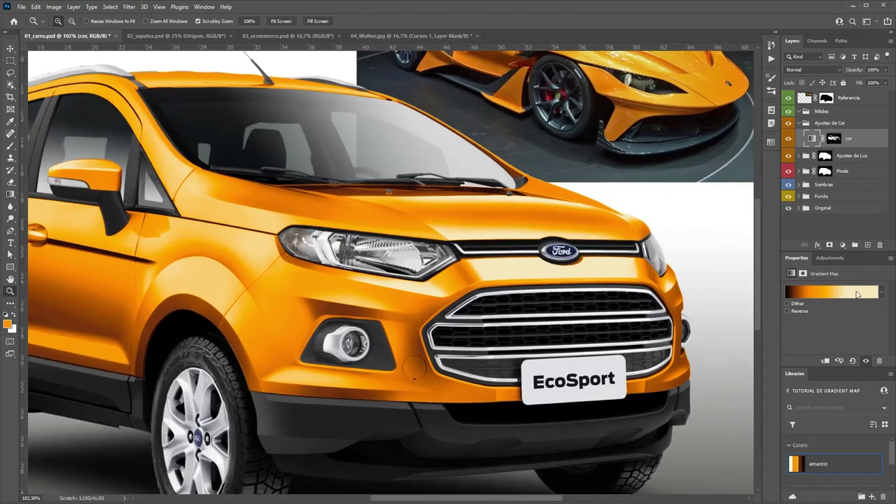
{"action": "left_click", "coordinate": [859, 292]}
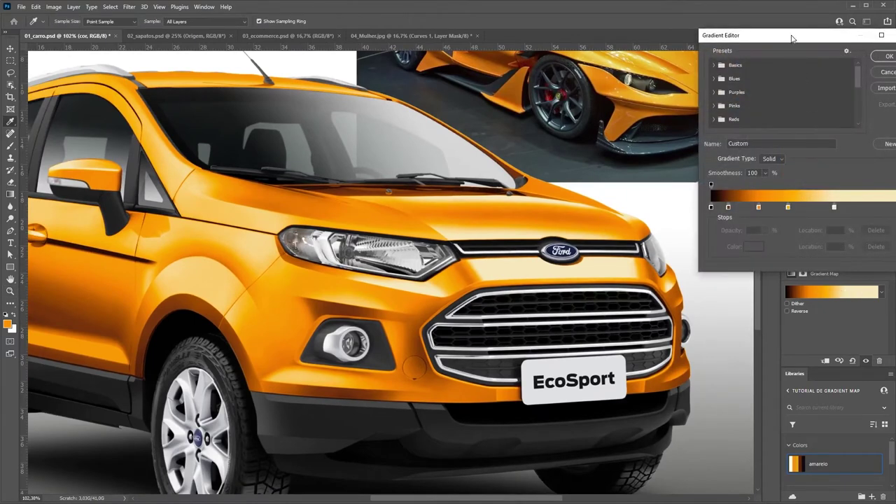
{"action": "left_click_drag", "start_coordinate": [877, 222], "coordinate": [870, 219]}
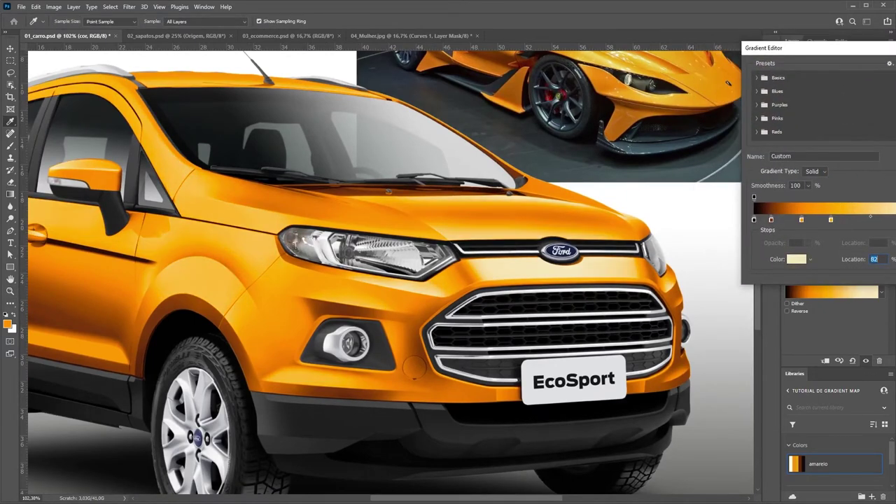
{"action": "left_click", "coordinate": [890, 205]}
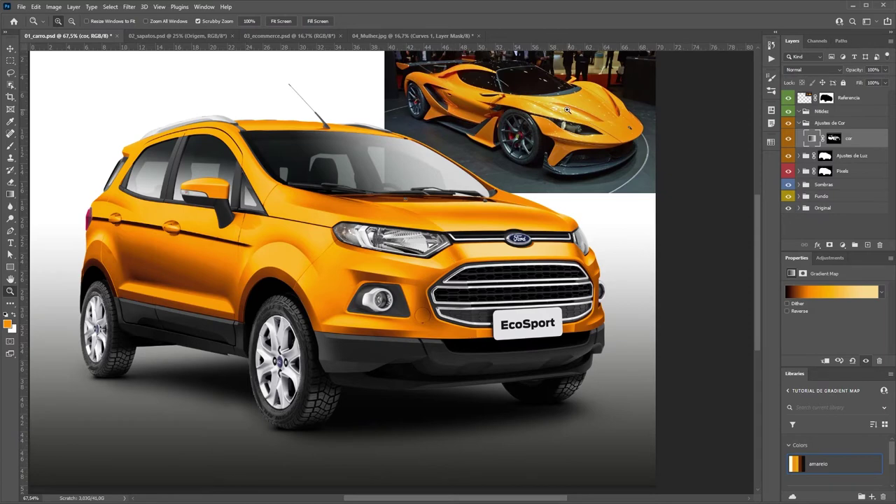
{"action": "left_click", "coordinate": [490, 199], "text": "alt"}
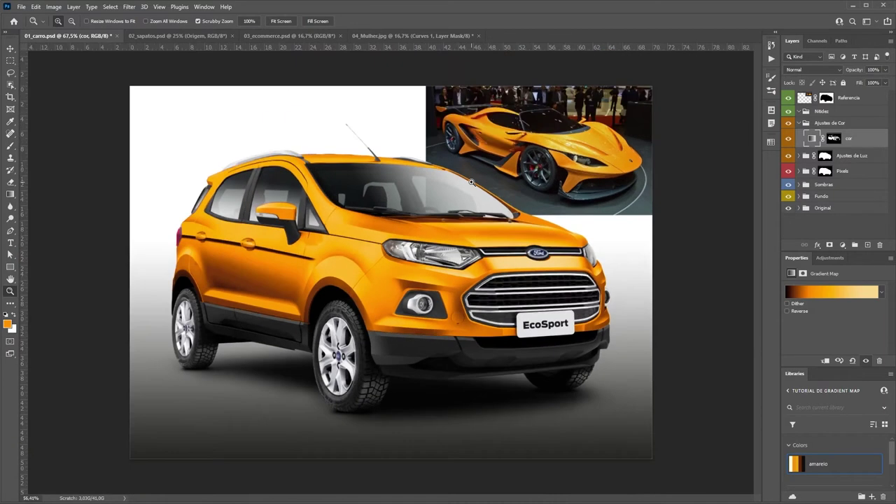
{"action": "left_click", "coordinate": [515, 191], "text": "alt"}
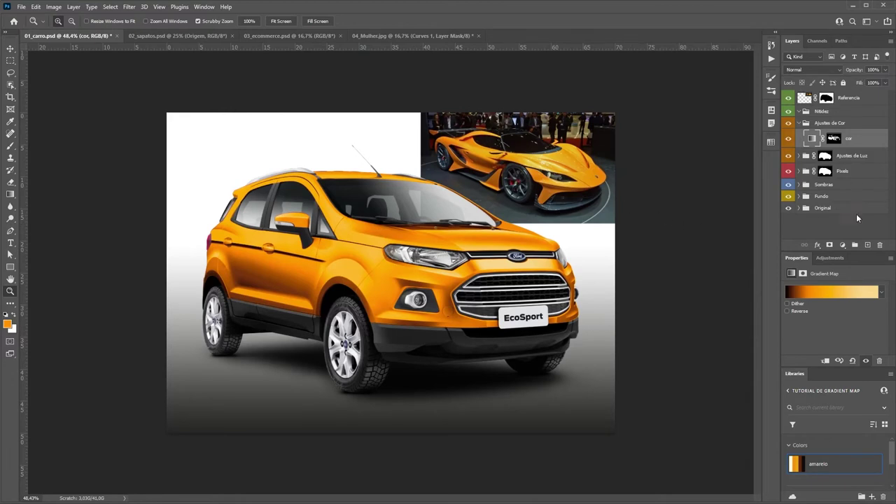
Apply a dark blue-grey preset from the Grays gradients to the cor gradient map
{"action": "left_click", "coordinate": [830, 294]}
{"action": "left_click_drag", "start_coordinate": [788, 58], "coordinate": [686, 53]}
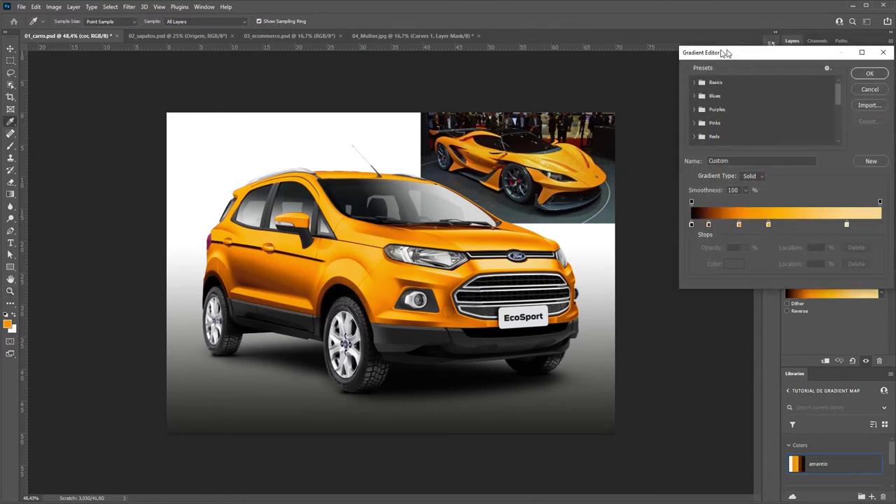
{"action": "left_click", "coordinate": [654, 104]}
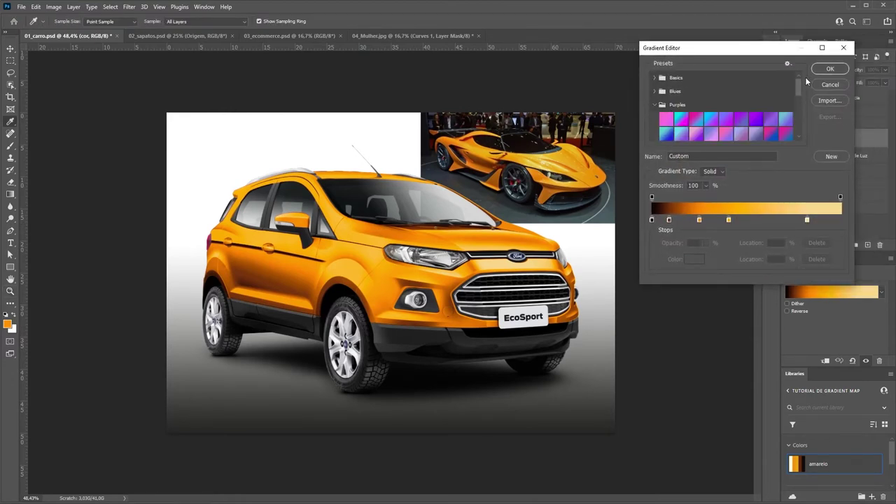
{"action": "scroll", "coordinate": [801, 110], "scroll_direction": "down", "scroll_amount": 3}
{"action": "scroll", "coordinate": [801, 112], "scroll_direction": "down", "scroll_amount": 2}
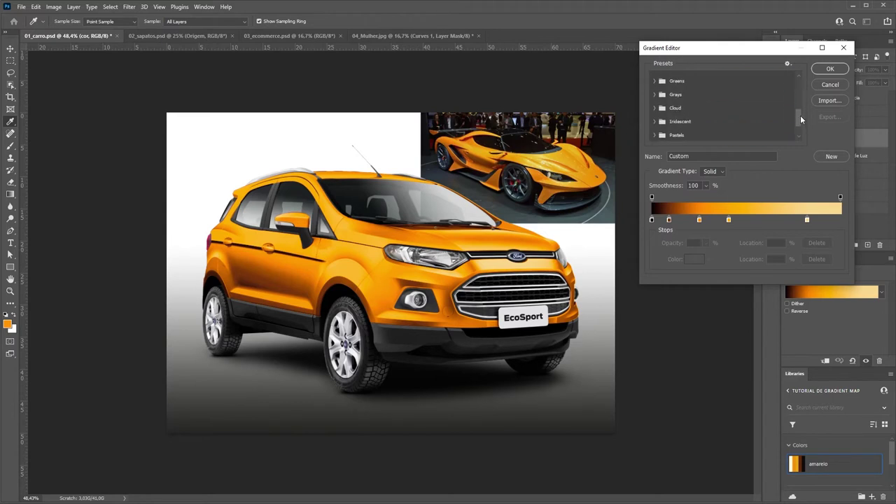
{"action": "left_click", "coordinate": [655, 96]}
{"action": "left_click", "coordinate": [695, 124]}
{"action": "double_click", "coordinate": [652, 220]}
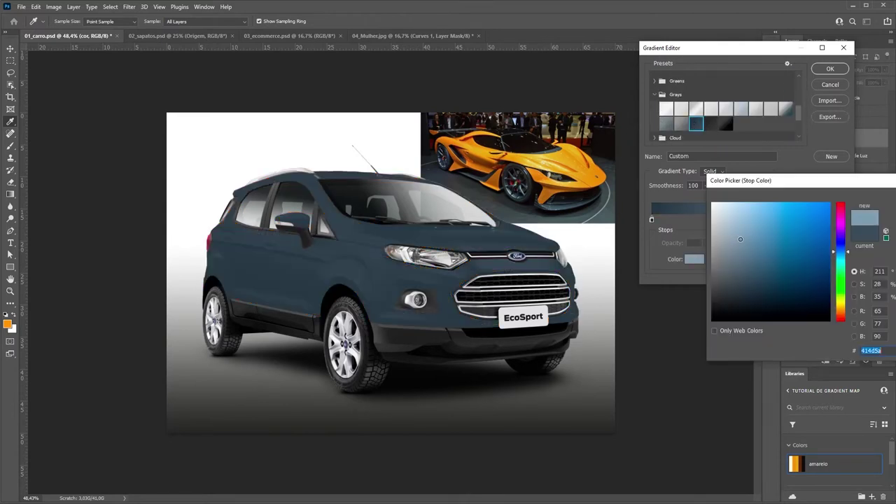
{"action": "left_click_drag", "start_coordinate": [740, 239], "coordinate": [730, 188]}
{"action": "key", "text": "Escape"}
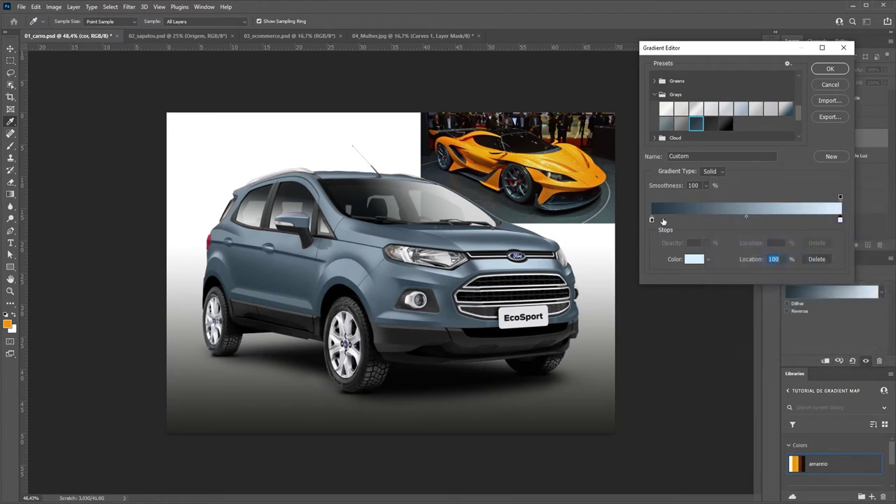
Move the blue-grey stop to 43%, add a black stop at the left, and place a stop at 25%
{"action": "left_click", "coordinate": [651, 220]}
{"action": "double_click", "coordinate": [652, 221]}
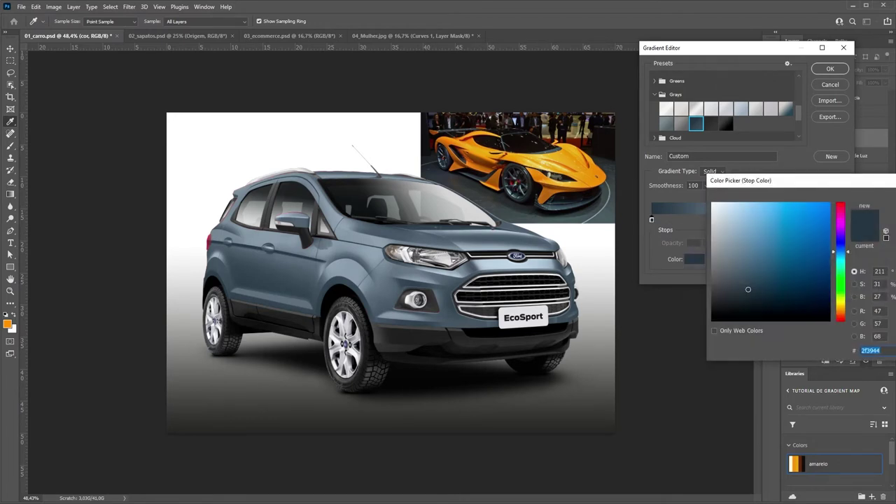
{"action": "key", "text": "Escape"}
{"action": "left_click_drag", "start_coordinate": [652, 220], "coordinate": [732, 218]}
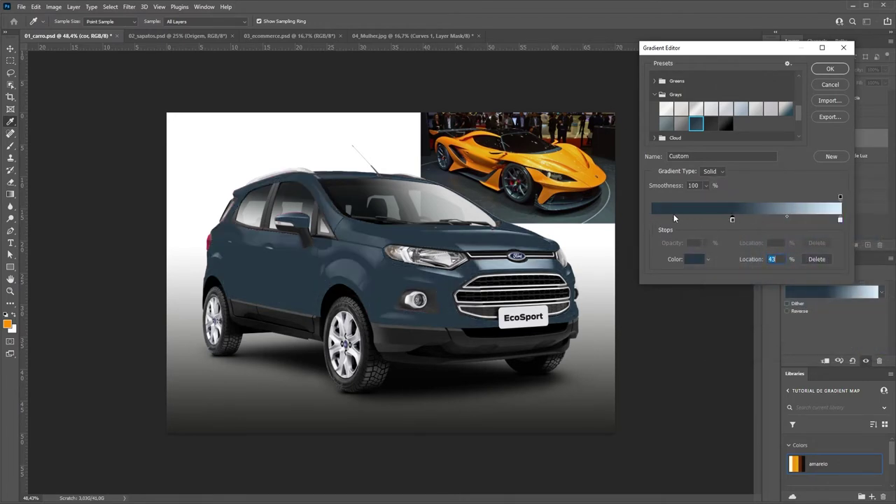
{"action": "left_click", "coordinate": [656, 221]}
{"action": "left_click", "coordinate": [689, 261]}
{"action": "left_click", "coordinate": [712, 320]}
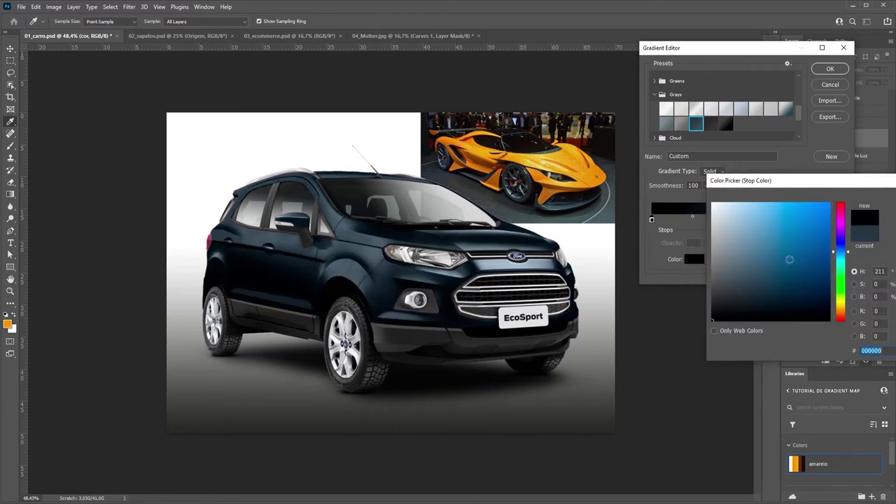
{"action": "key", "text": "Return"}
{"action": "left_click_drag", "start_coordinate": [733, 220], "coordinate": [690, 220]}
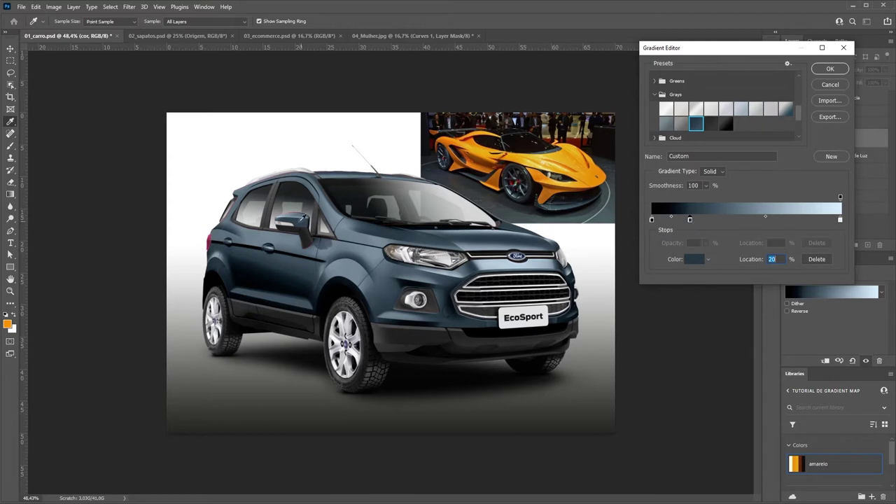
{"action": "key", "text": "Return"}
Darken the cor layer's mask with a Curves adjustment
{"action": "key", "text": "z"}
{"action": "mouse_move", "coordinate": [302, 222]}
{"action": "left_mouse_down"}
{"action": "mouse_move", "coordinate": [341, 194]}
{"action": "mouse_move", "coordinate": [329, 301]}
{"action": "left_mouse_up"}
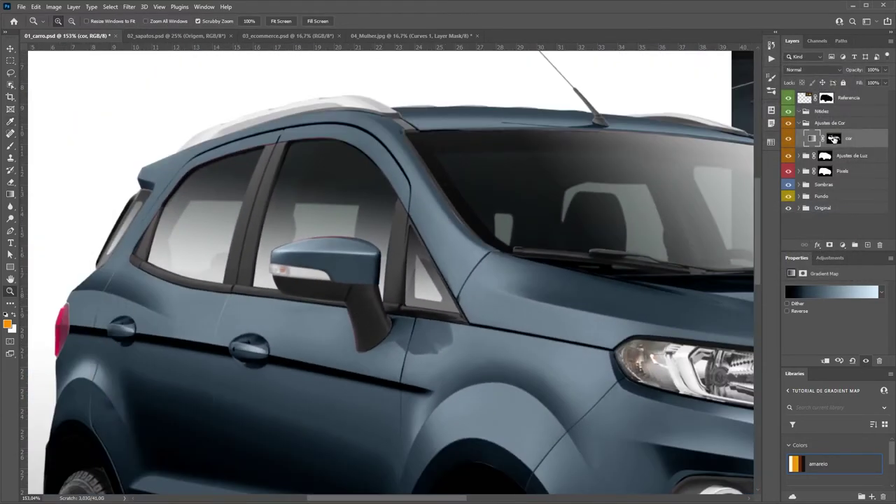
{"action": "left_click", "coordinate": [833, 140]}
{"action": "key", "text": "ctrl+m"}
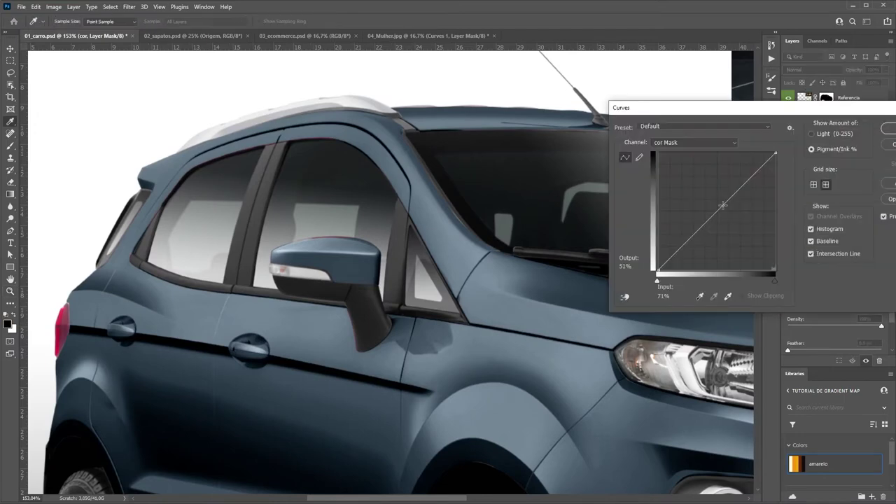
{"action": "left_click_drag", "start_coordinate": [721, 207], "coordinate": [732, 235]}
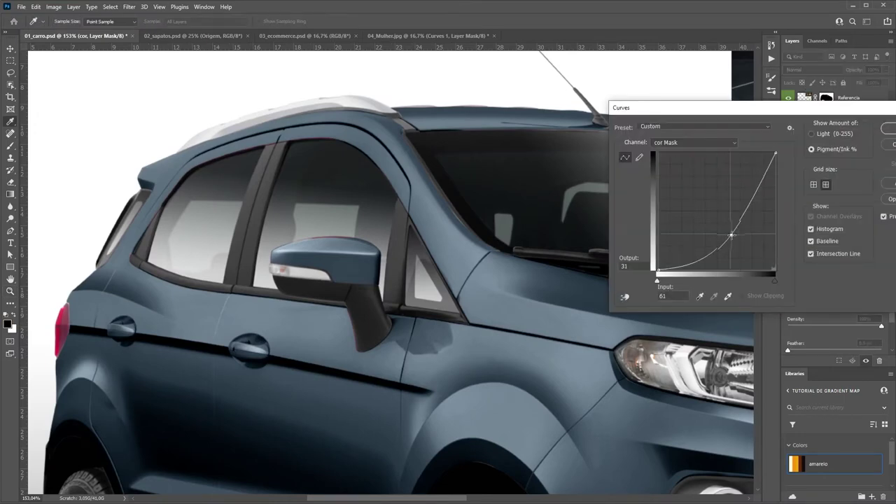
{"action": "left_click", "coordinate": [883, 131]}
{"action": "scroll", "coordinate": [465, 280], "scroll_direction": "down", "scroll_amount": 3}
{"action": "scroll", "coordinate": [465, 280], "scroll_direction": "up", "scroll_amount": 1}
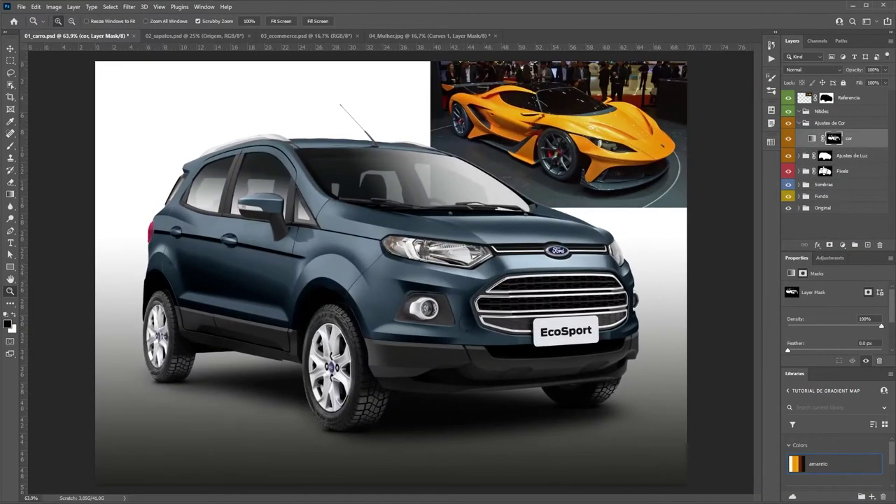
Set the cor gradient's dark stop to a deep blue
{"action": "left_click", "coordinate": [811, 138]}
{"action": "left_click", "coordinate": [822, 294]}
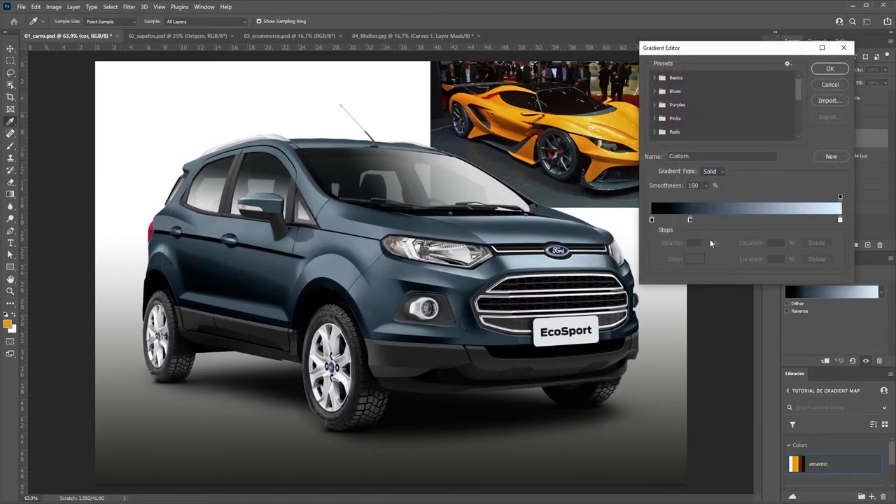
{"action": "left_click", "coordinate": [690, 220]}
{"action": "left_click", "coordinate": [694, 259]}
{"action": "mouse_move", "coordinate": [771, 279]}
{"action": "left_mouse_down"}
{"action": "mouse_move", "coordinate": [823, 241]}
{"action": "mouse_move", "coordinate": [826, 278]}
{"action": "left_mouse_up"}
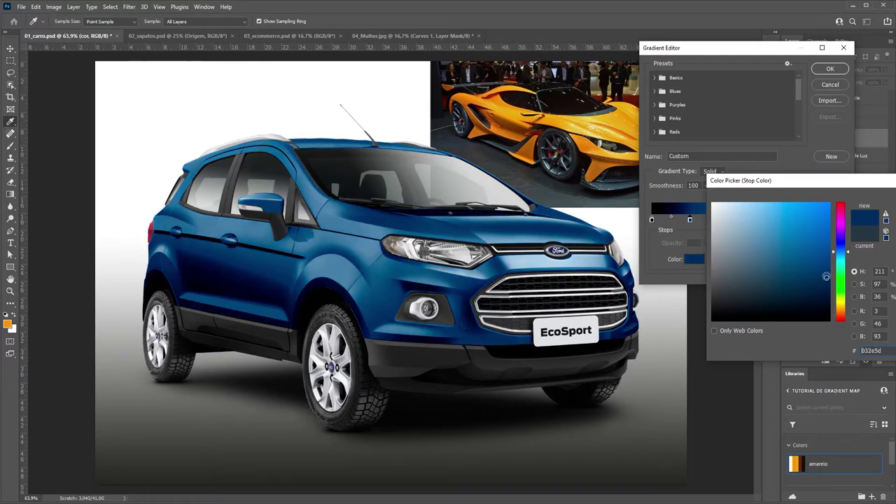
{"action": "key", "text": "Return"}
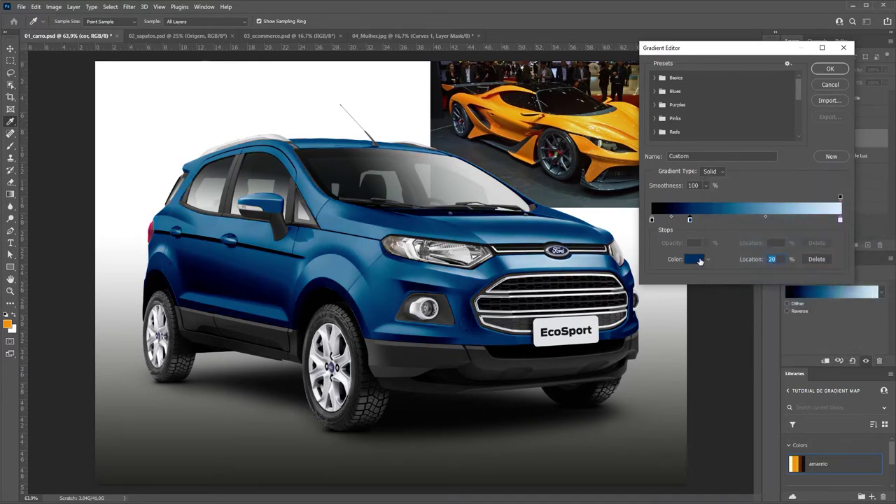
Lower the blue stop's saturation to 67 and move the light stop to 71%
{"action": "left_click", "coordinate": [700, 260]}
{"action": "left_click", "coordinate": [883, 284]}
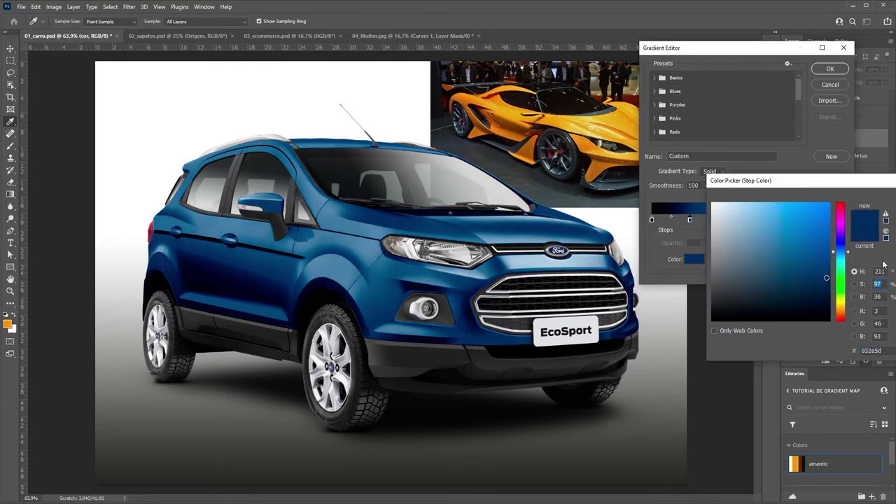
{"action": "key", "text": "shift+Down"}
{"action": "key", "text": "shift+Down"}
{"action": "key", "text": "shift+Down"}
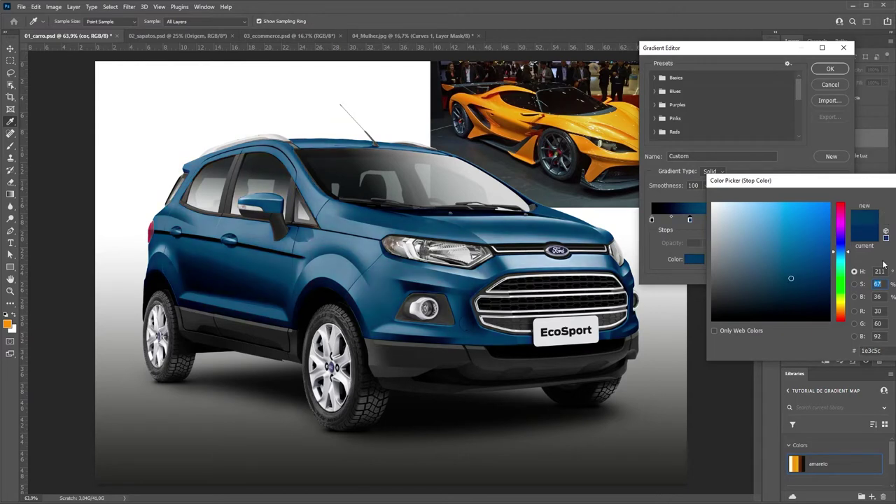
{"action": "key", "text": "shift+Down"}
{"action": "key", "text": "Return"}
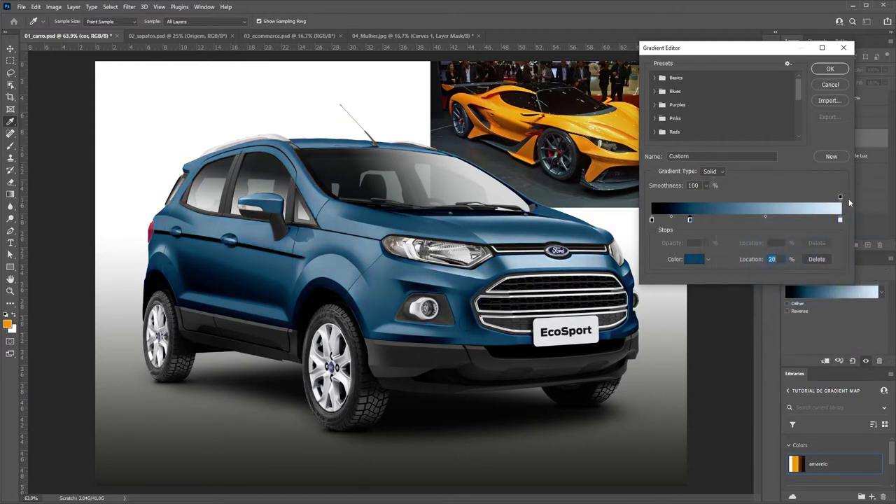
{"action": "mouse_move", "coordinate": [841, 220]}
{"action": "left_mouse_down"}
{"action": "mouse_move", "coordinate": [775, 222]}
{"action": "mouse_move", "coordinate": [794, 224]}
{"action": "mouse_move", "coordinate": [785, 223]}
{"action": "left_mouse_up"}
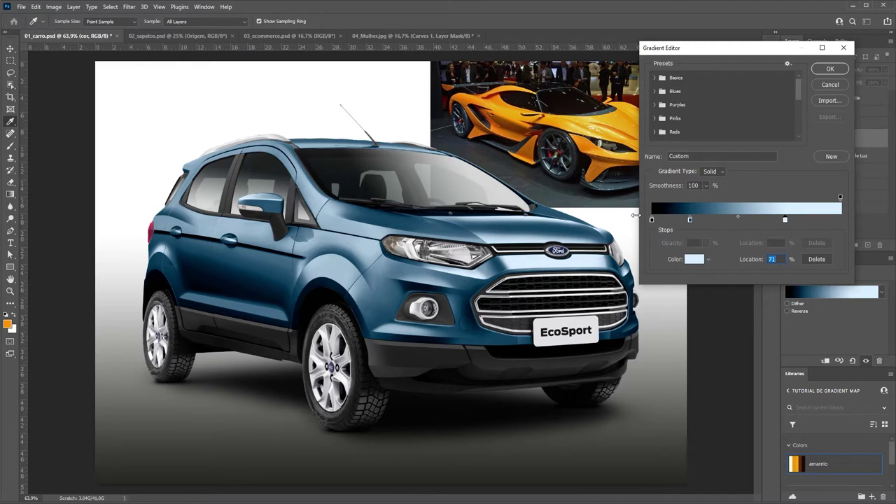
{"action": "left_click", "coordinate": [828, 72]}
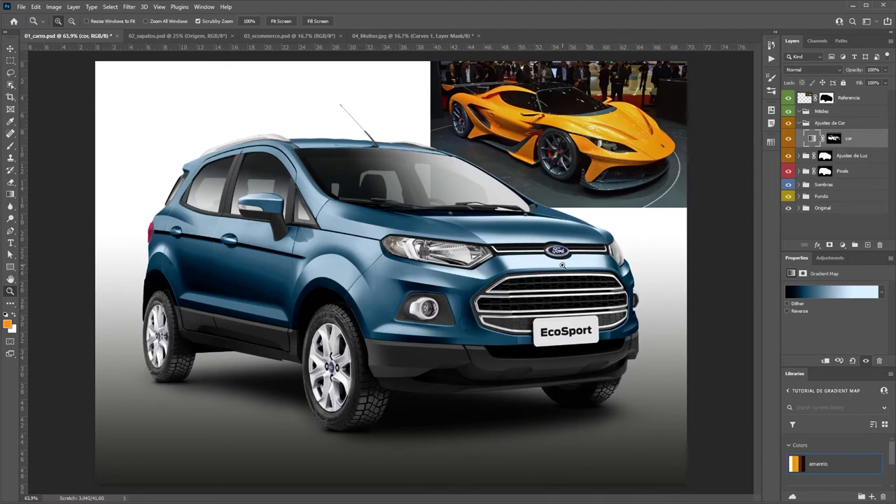
{"action": "mouse_move", "coordinate": [548, 268]}
{"action": "left_mouse_down"}
{"action": "mouse_move", "coordinate": [556, 264]}
{"action": "mouse_move", "coordinate": [436, 249]}
{"action": "mouse_move", "coordinate": [456, 254]}
{"action": "left_mouse_up"}
Switch to the 02_sapatos.psd document with Ctrl+Tab
{"action": "key", "text": "ctrl+Tab"}
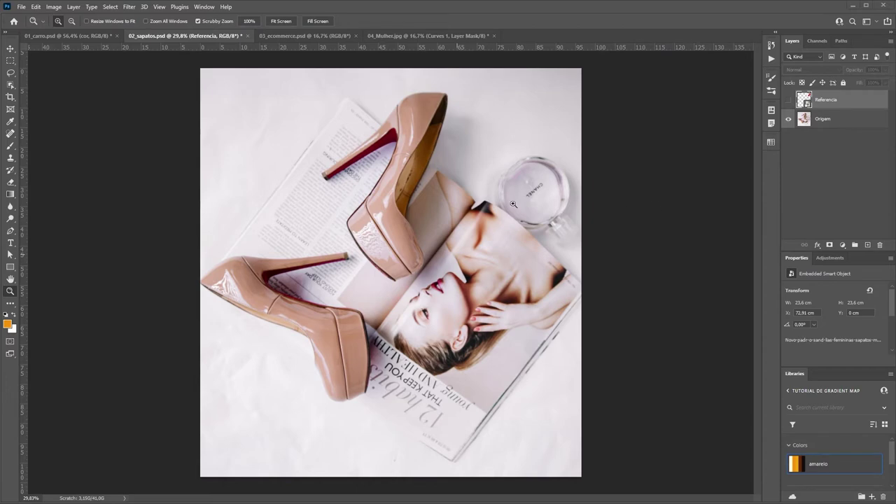
Show Referencia, load Path 1 as the heels selection, and add a masked Gradient Map layer
{"action": "left_click", "coordinate": [788, 100]}
{"action": "left_click_drag", "start_coordinate": [531, 154], "coordinate": [533, 150]}
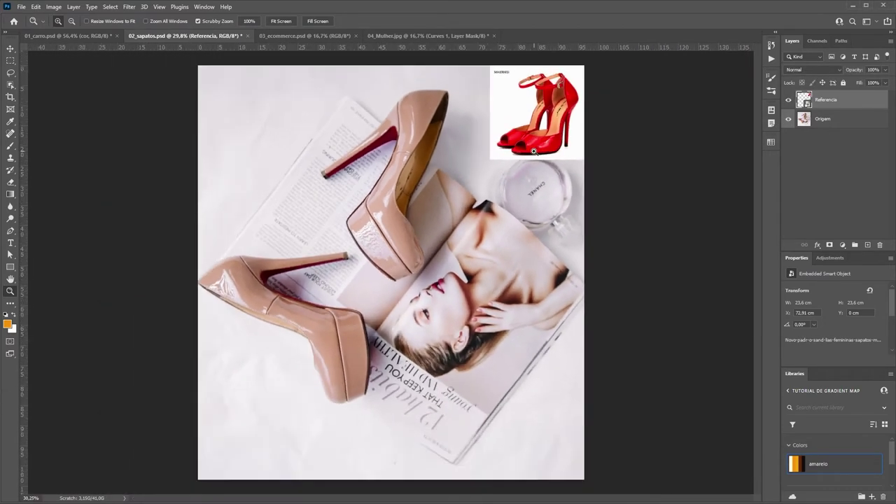
{"action": "left_click", "coordinate": [413, 218]}
{"action": "left_click", "coordinate": [841, 40]}
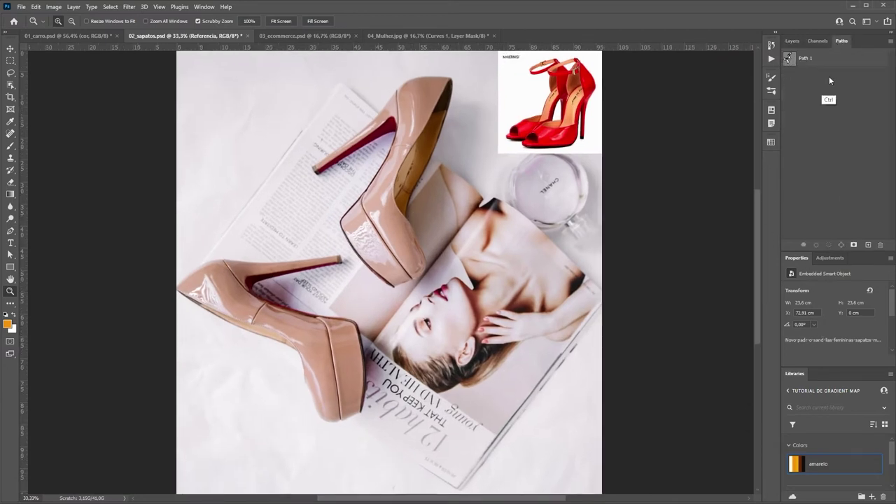
{"action": "left_click", "coordinate": [789, 59], "text": "ctrl"}
{"action": "left_click", "coordinate": [793, 40]}
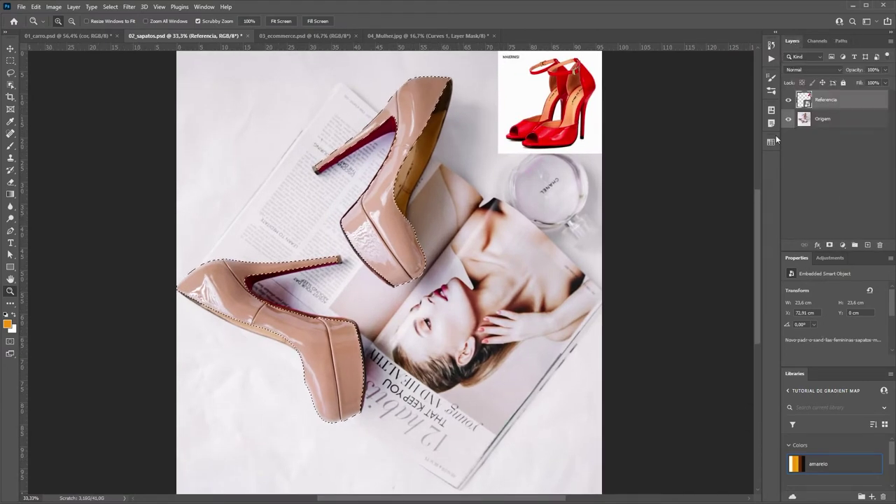
{"action": "left_click", "coordinate": [842, 245]}
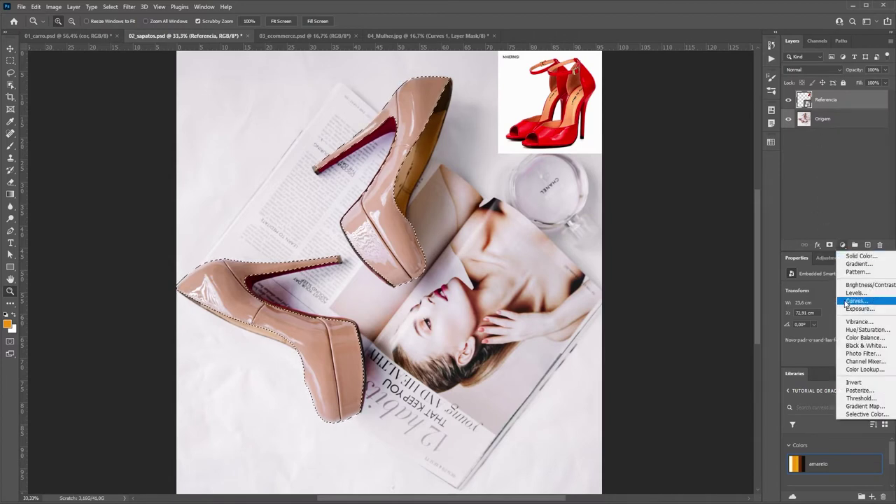
{"action": "left_click", "coordinate": [805, 400]}
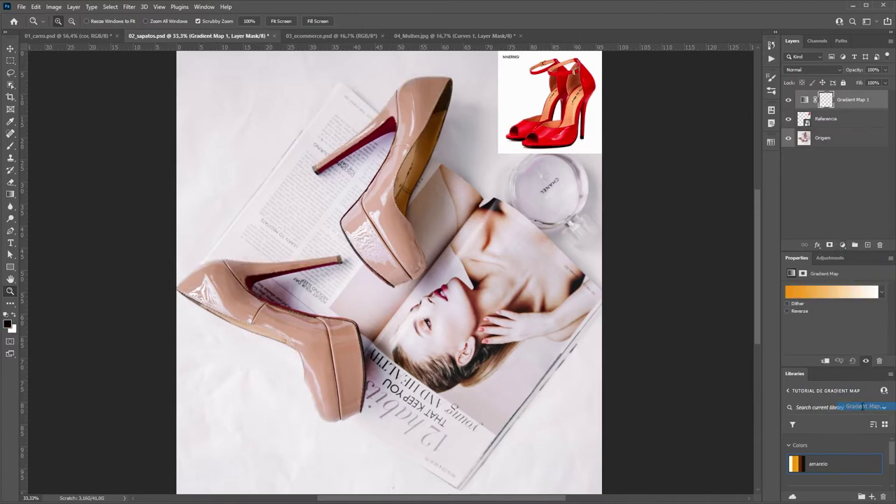
Make the heels gradient run from a black left stop to a white right stop
{"action": "left_click", "coordinate": [823, 292]}
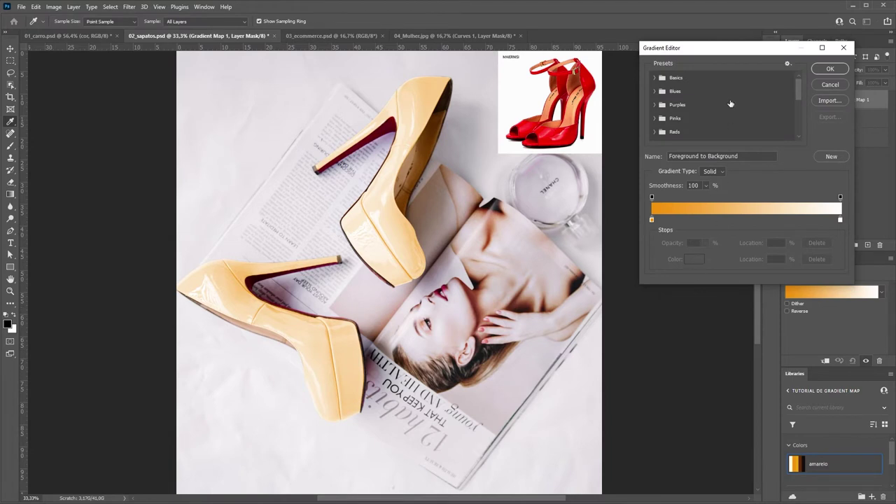
{"action": "mouse_move", "coordinate": [719, 49]}
{"action": "left_mouse_down"}
{"action": "mouse_move", "coordinate": [702, 60]}
{"action": "mouse_move", "coordinate": [709, 56]}
{"action": "left_mouse_up"}
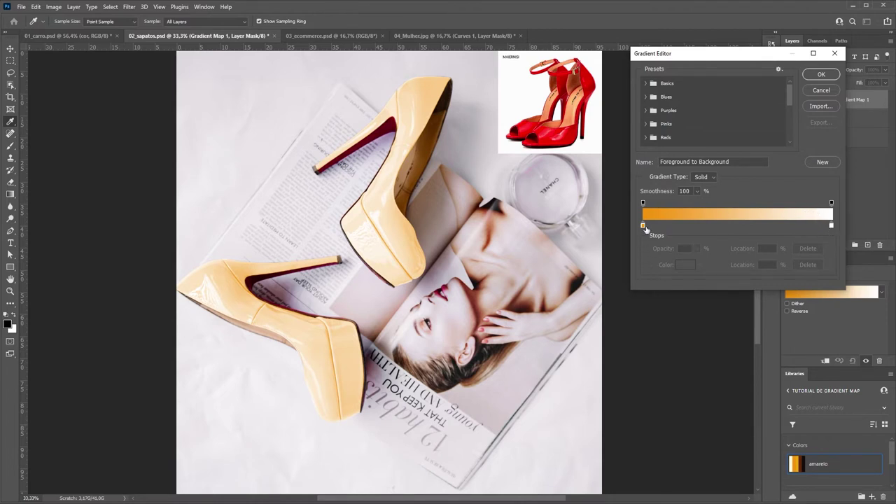
{"action": "left_click", "coordinate": [643, 226]}
{"action": "left_click", "coordinate": [684, 266]}
{"action": "left_click", "coordinate": [713, 320]}
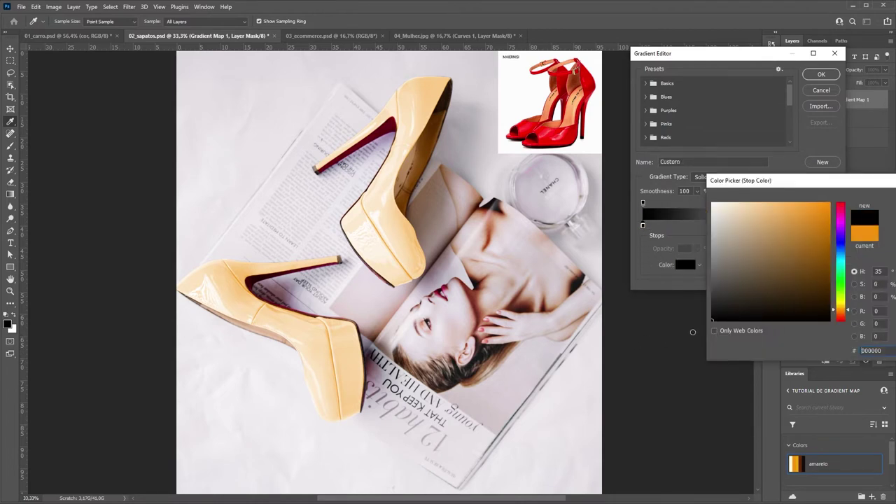
{"action": "key", "text": "Return"}
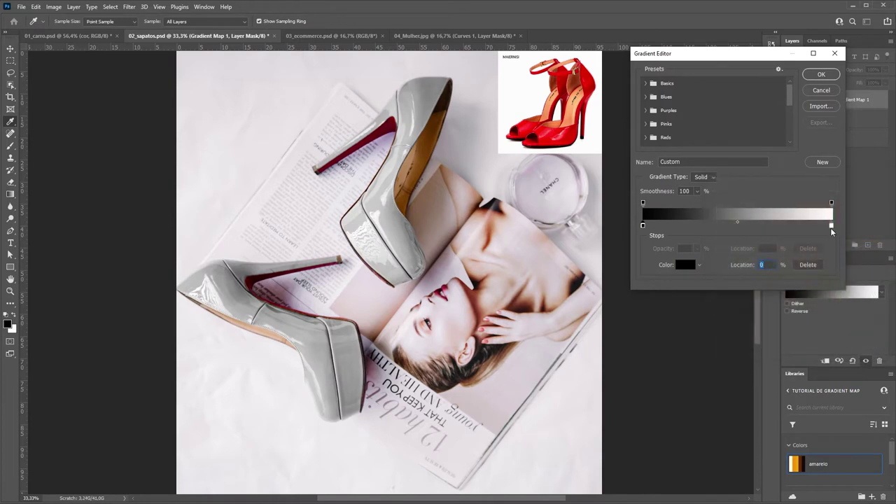
{"action": "left_click", "coordinate": [832, 225]}
{"action": "left_click", "coordinate": [687, 265]}
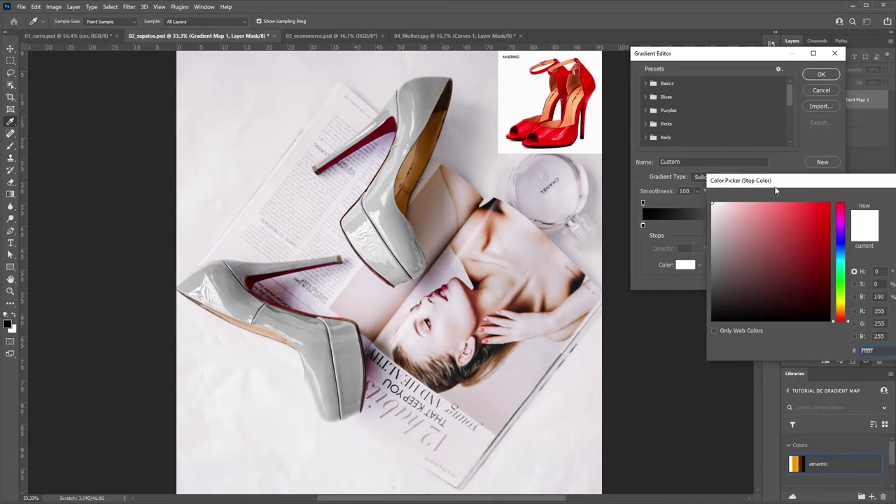
{"action": "key", "text": "Return"}
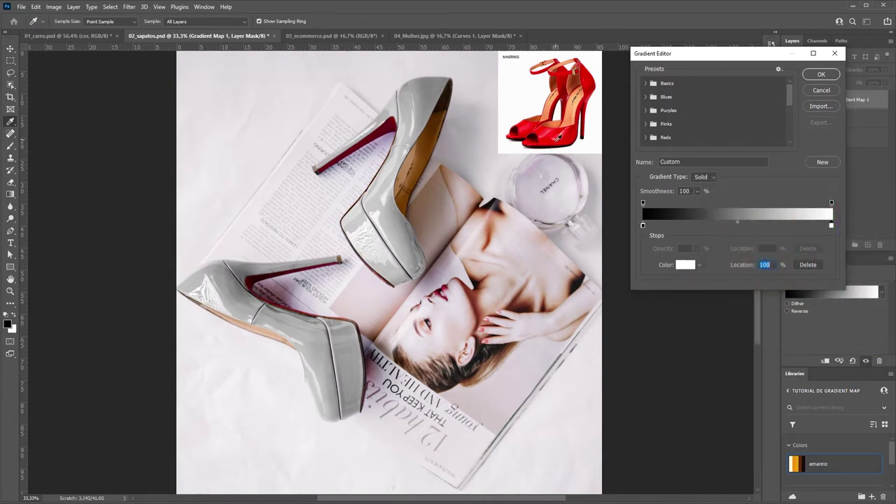
Add a middle gradient stop at 50% with colour 000000
{"action": "left_click", "coordinate": [735, 225]}
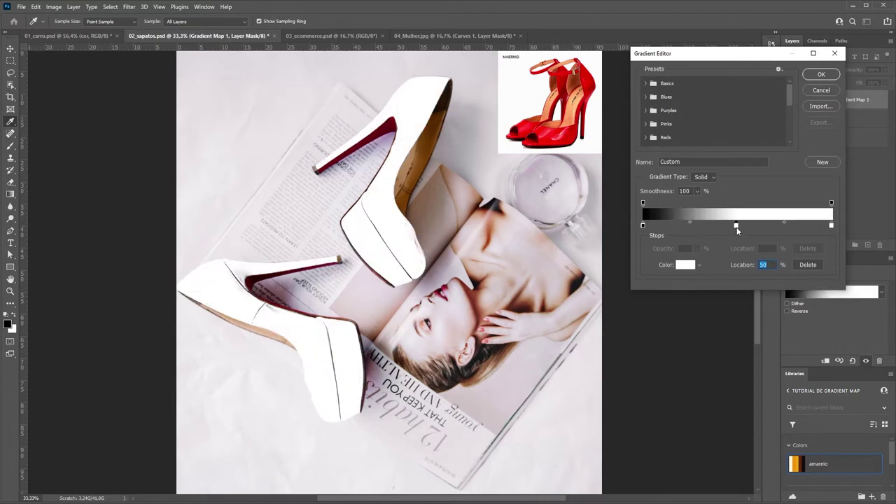
{"action": "left_click", "coordinate": [686, 266]}
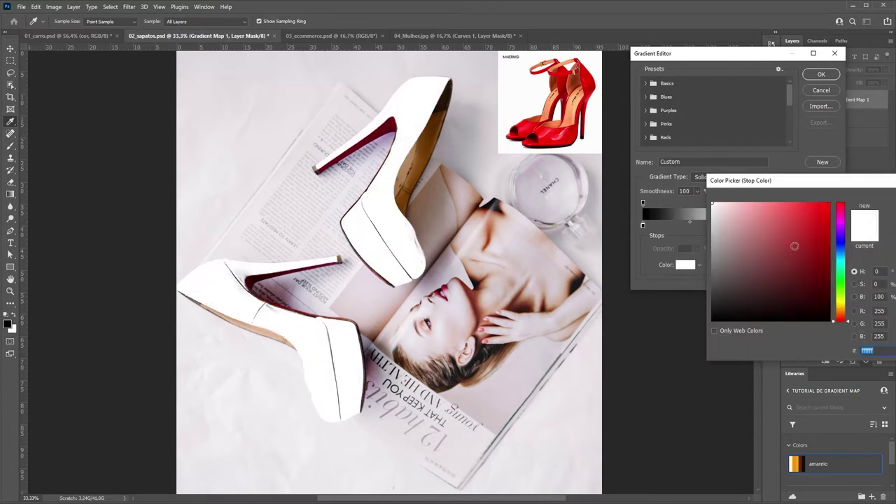
{"action": "type", "text": "000000"}
{"action": "left_click_drag", "start_coordinate": [860, 183], "coordinate": [663, 255]}
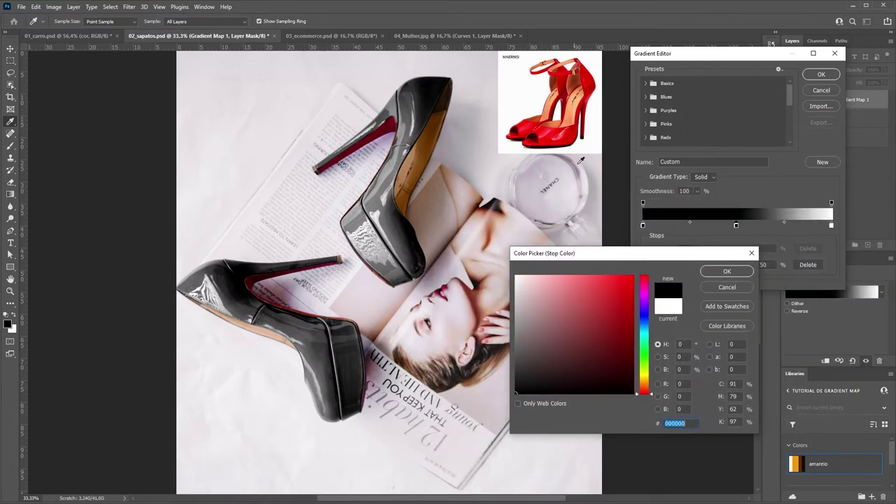
{"action": "left_click", "coordinate": [740, 275]}
{"action": "left_click_drag", "start_coordinate": [768, 53], "coordinate": [687, 203]}
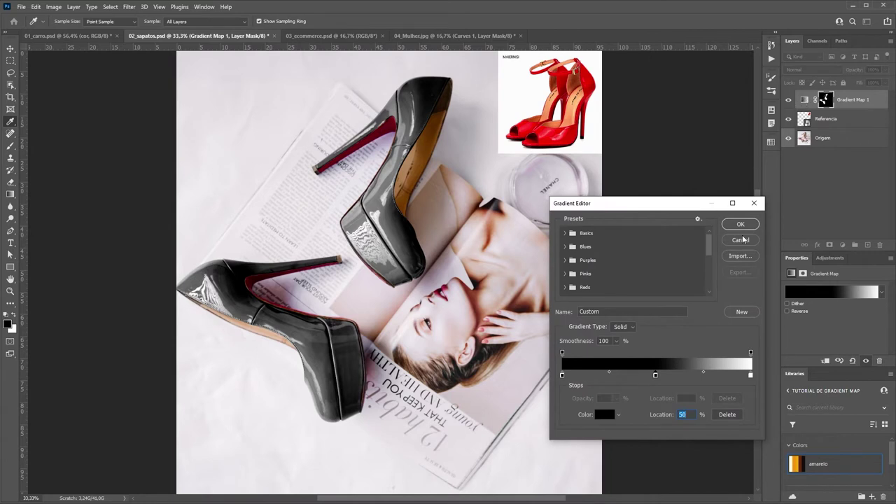
Commit the black-white gradient, then recolour its middle stop to vivid red ee0000
{"action": "left_click", "coordinate": [741, 225]}
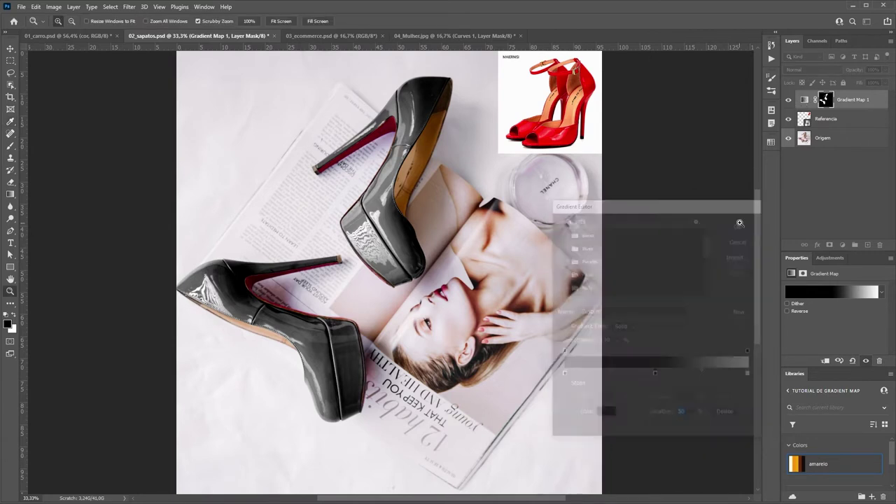
{"action": "left_click", "coordinate": [803, 102]}
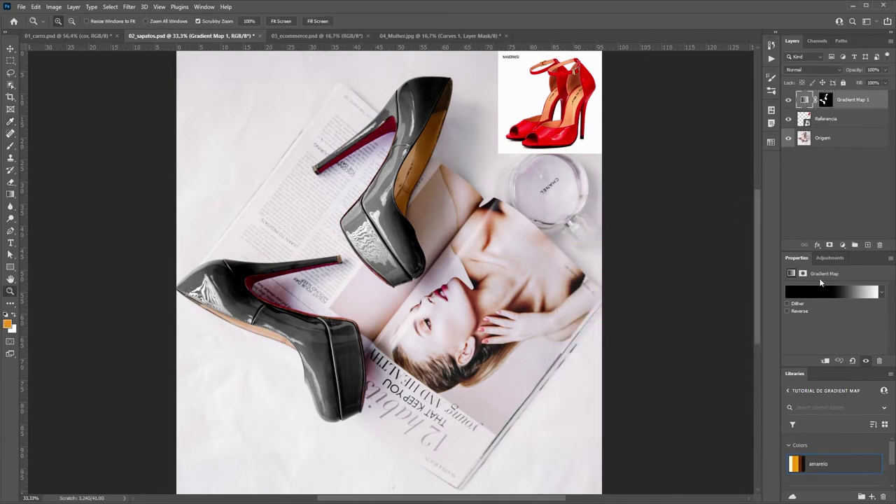
{"action": "left_click", "coordinate": [825, 294]}
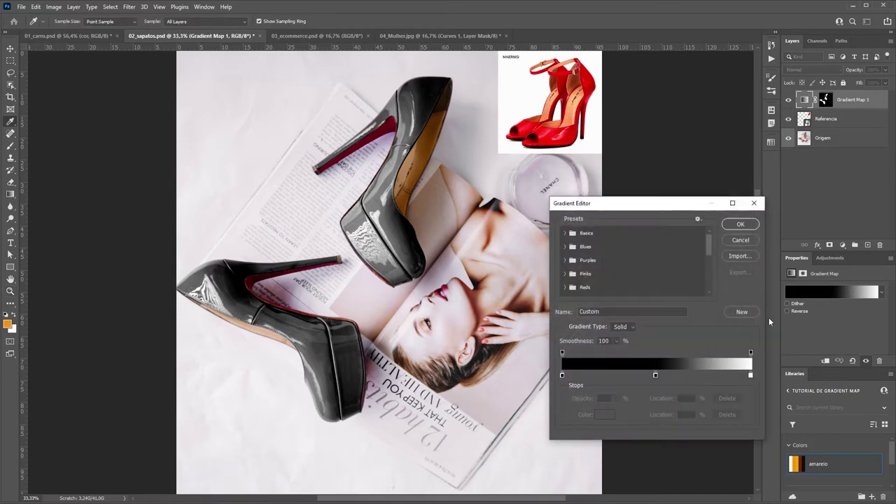
{"action": "left_click", "coordinate": [656, 374]}
{"action": "left_click", "coordinate": [605, 415]}
{"action": "left_click", "coordinate": [628, 302]}
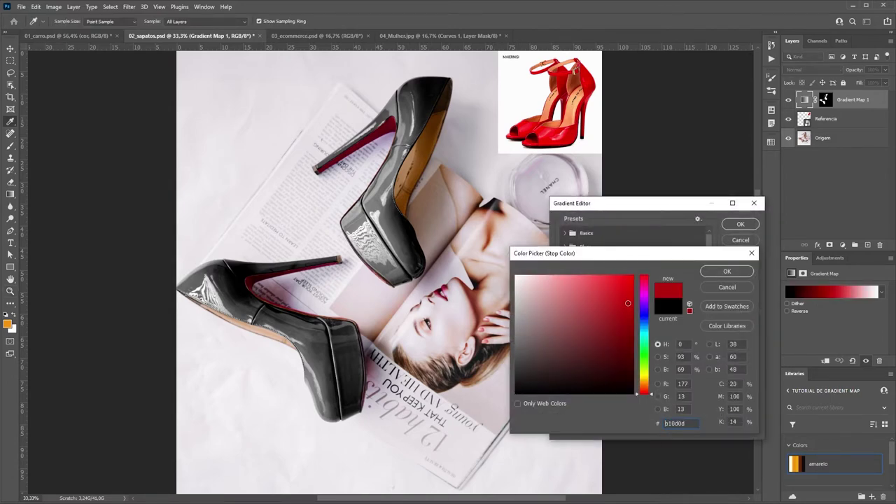
{"action": "left_click", "coordinate": [633, 283]}
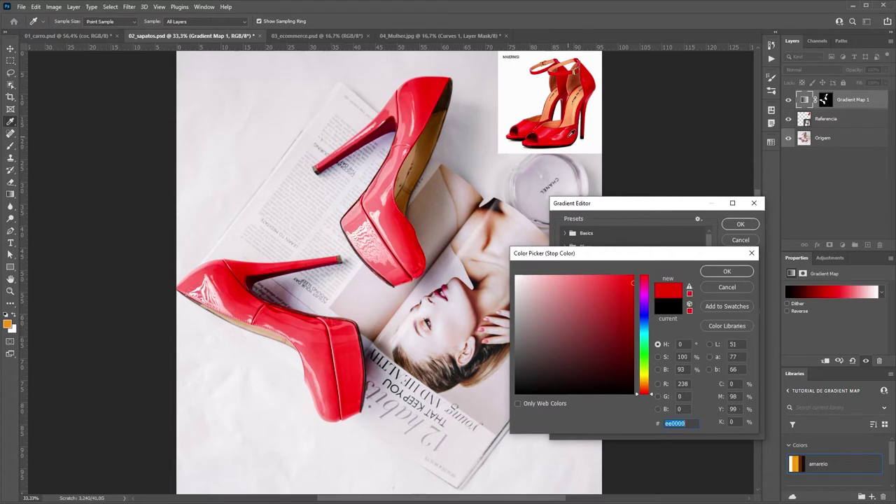
{"action": "left_click", "coordinate": [731, 272]}
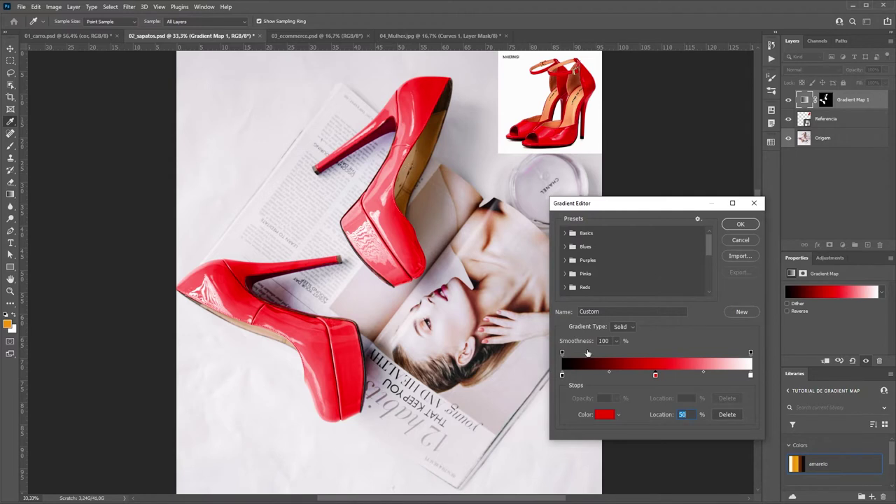
Move the red stop to 68% and the white stop to 92%, and apply
{"action": "mouse_move", "coordinate": [655, 375]}
{"action": "left_mouse_down"}
{"action": "mouse_move", "coordinate": [626, 375]}
{"action": "mouse_move", "coordinate": [689, 376]}
{"action": "left_mouse_up"}
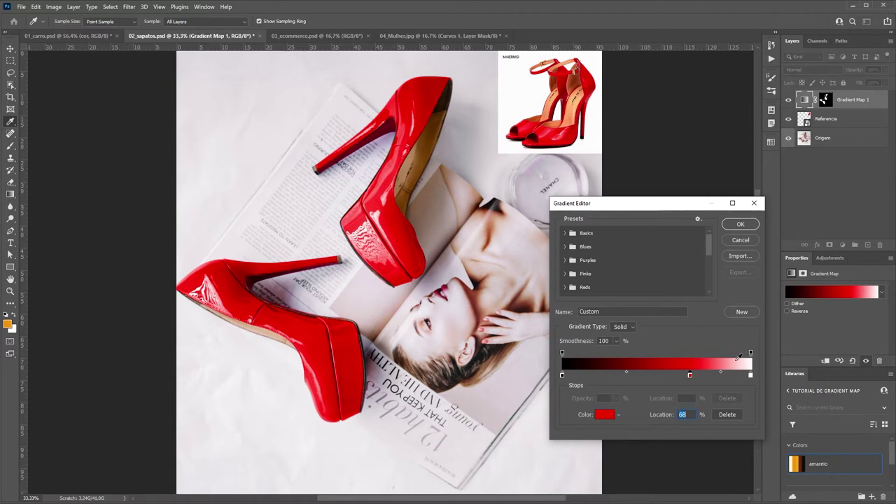
{"action": "left_click_drag", "start_coordinate": [750, 375], "coordinate": [735, 376]}
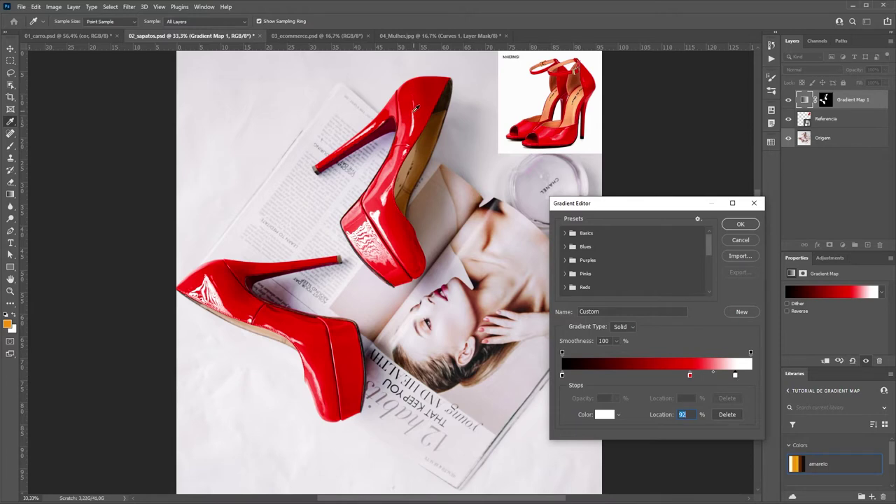
{"action": "left_click", "coordinate": [738, 223]}
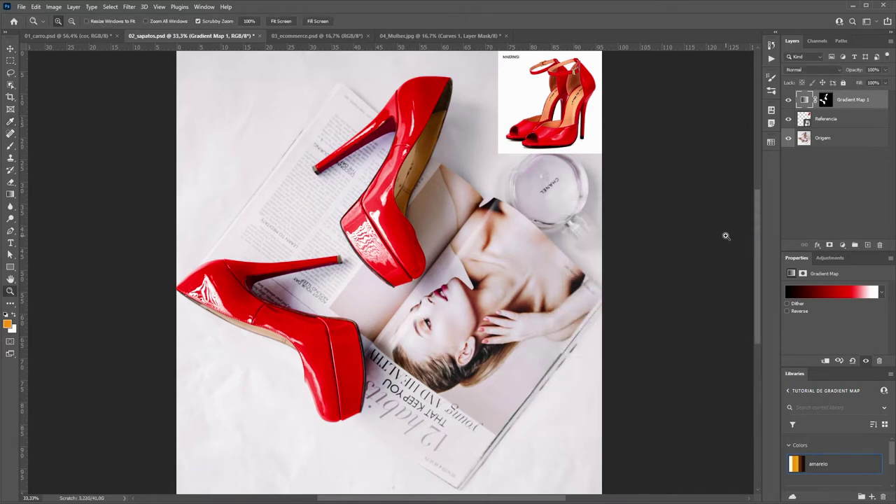
Brush white onto the Gradient Map 1 mask at the lower heel's tip and beside it
{"action": "mouse_move", "coordinate": [334, 442]}
{"action": "left_mouse_down"}
{"action": "mouse_move", "coordinate": [416, 356]}
{"action": "mouse_move", "coordinate": [381, 331]}
{"action": "left_mouse_up"}
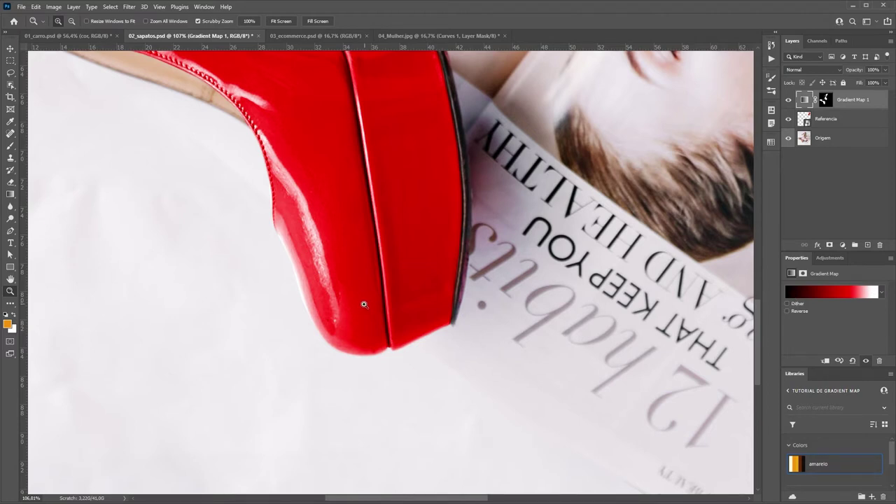
{"action": "key", "text": "b"}
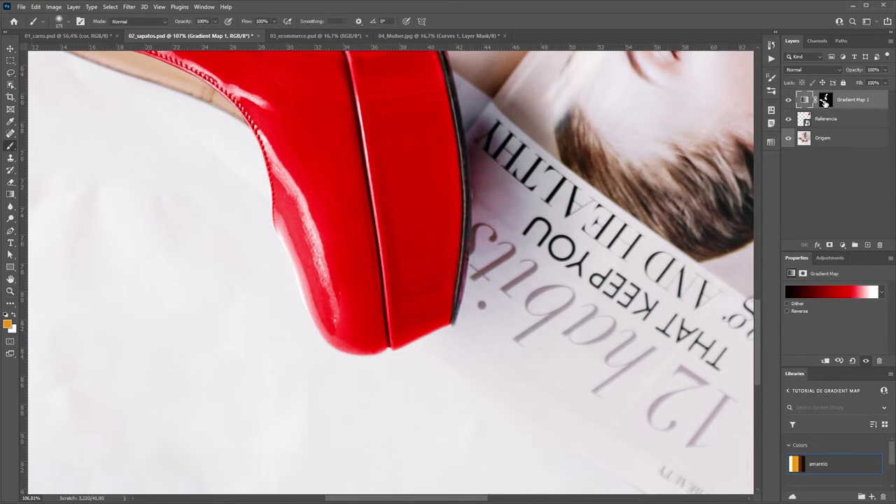
{"action": "left_click", "coordinate": [825, 99]}
{"action": "key", "text": "d"}
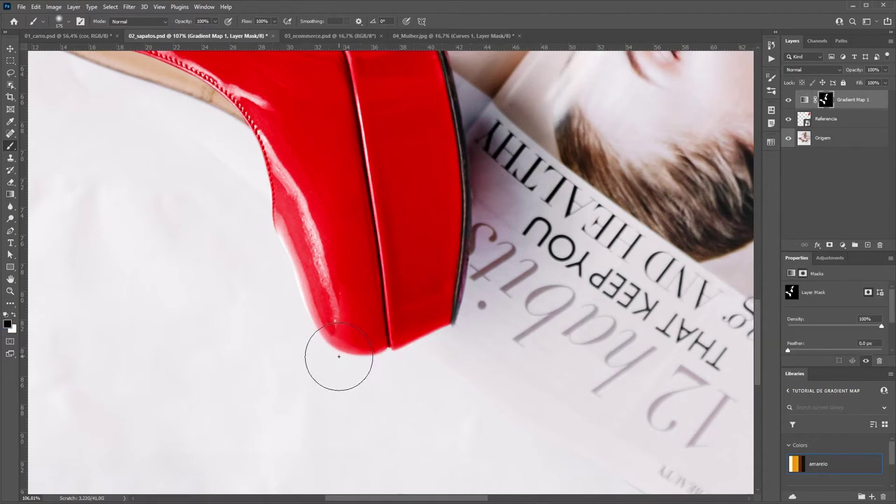
{"action": "key", "text": "x"}
{"action": "left_click_drag", "start_coordinate": [320, 336], "coordinate": [352, 376]}
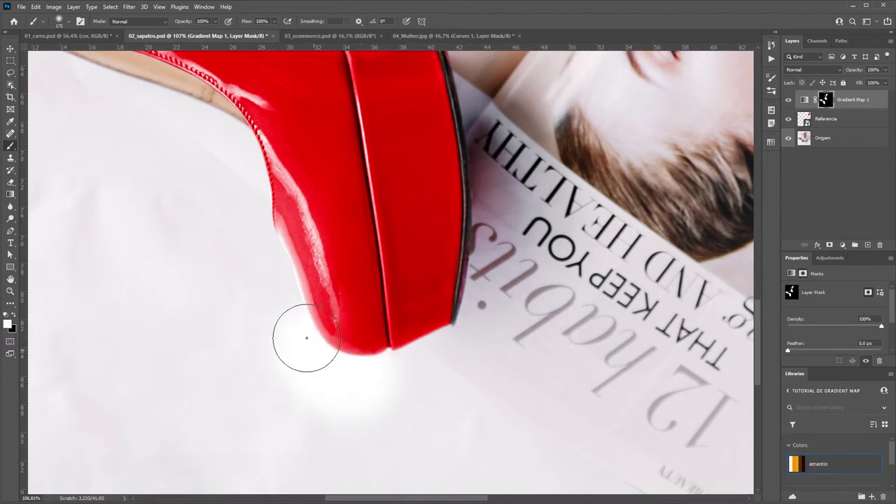
{"action": "mouse_move", "coordinate": [312, 344]}
{"action": "left_mouse_down"}
{"action": "mouse_move", "coordinate": [296, 319]}
{"action": "mouse_move", "coordinate": [224, 334]}
{"action": "mouse_move", "coordinate": [240, 320]}
{"action": "mouse_move", "coordinate": [235, 326]}
{"action": "left_mouse_up"}
{"action": "key", "text": "z"}
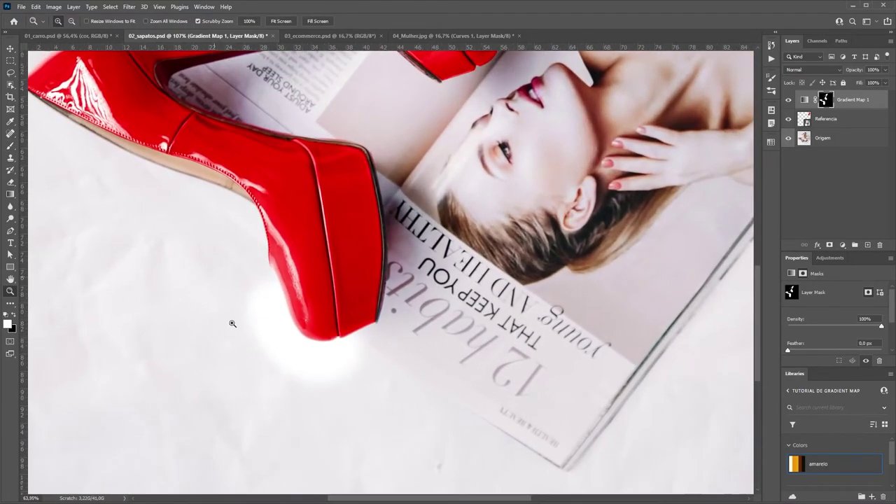
Change the gradient's white stop to a light grey sampled from the photo
{"action": "left_click", "coordinate": [804, 100]}
{"action": "left_click", "coordinate": [844, 292]}
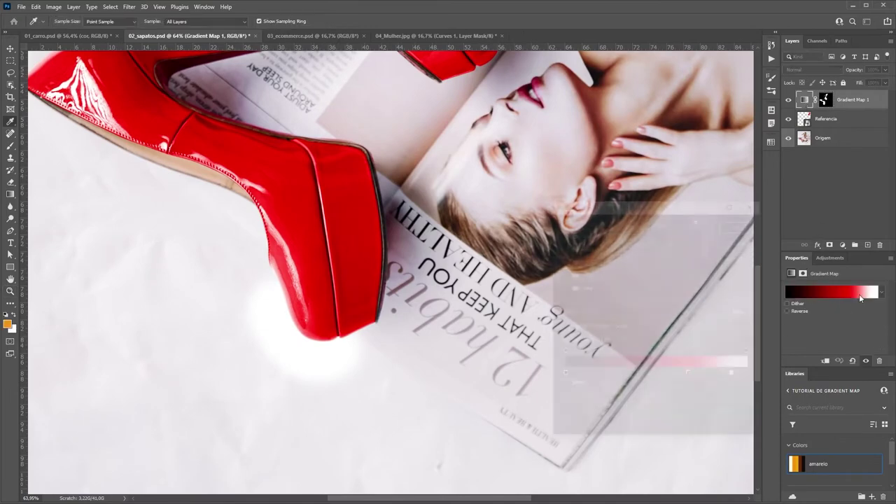
{"action": "left_click", "coordinate": [734, 375]}
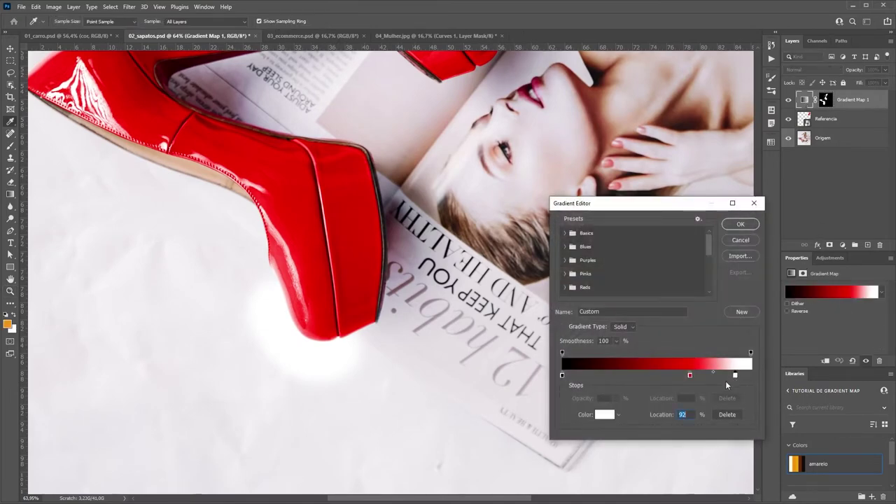
{"action": "left_click", "coordinate": [321, 345]}
{"action": "left_click", "coordinate": [744, 227]}
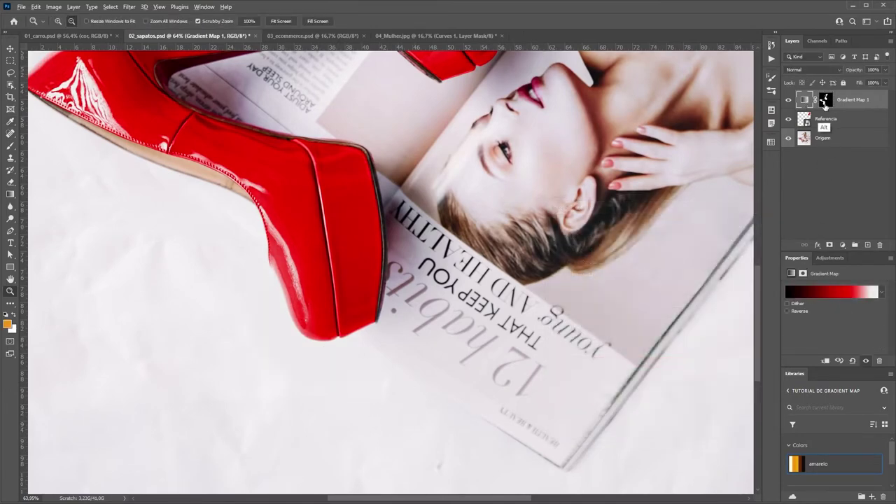
View the mask alone and undo the blurry white brush strokes
{"action": "left_click", "coordinate": [824, 101], "text": "alt"}
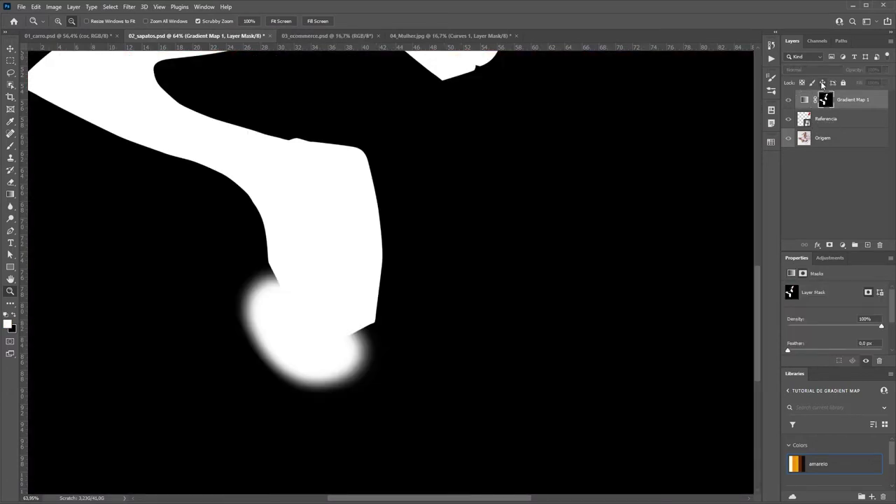
{"action": "key", "text": "alt"}
{"action": "key", "text": "ctrl+z"}
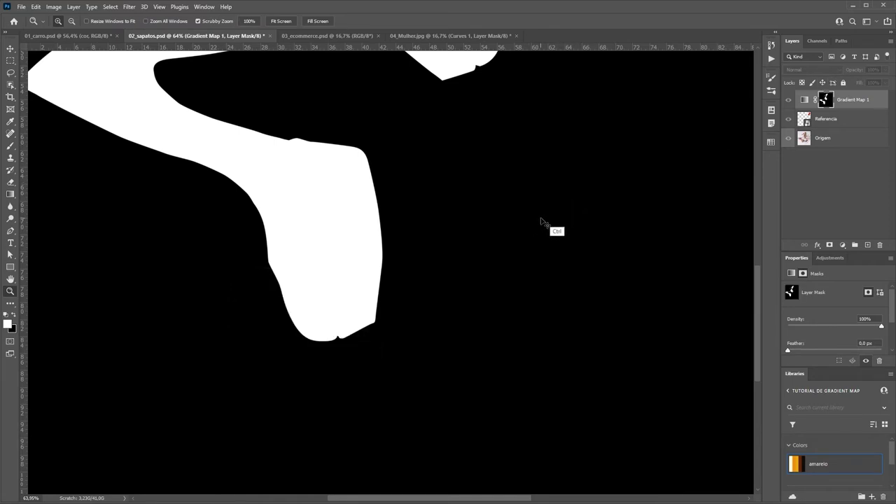
{"action": "left_click", "coordinate": [825, 99], "text": "alt"}
Set the middle stop to shoe-sampled red d30000 at 71%, white at 93%, and commit
{"action": "scroll", "coordinate": [519, 241], "scroll_direction": "down", "scroll_amount": 3}
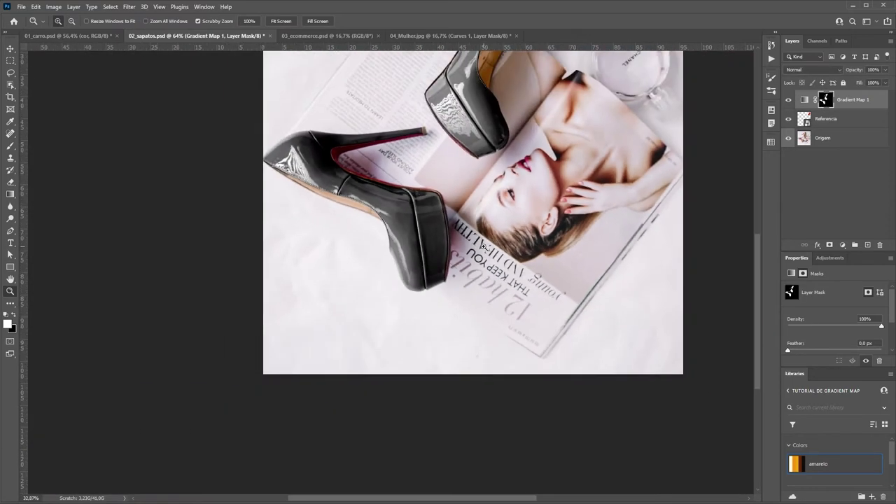
{"action": "left_click_drag", "start_coordinate": [450, 197], "coordinate": [480, 299]}
{"action": "left_click", "coordinate": [804, 100]}
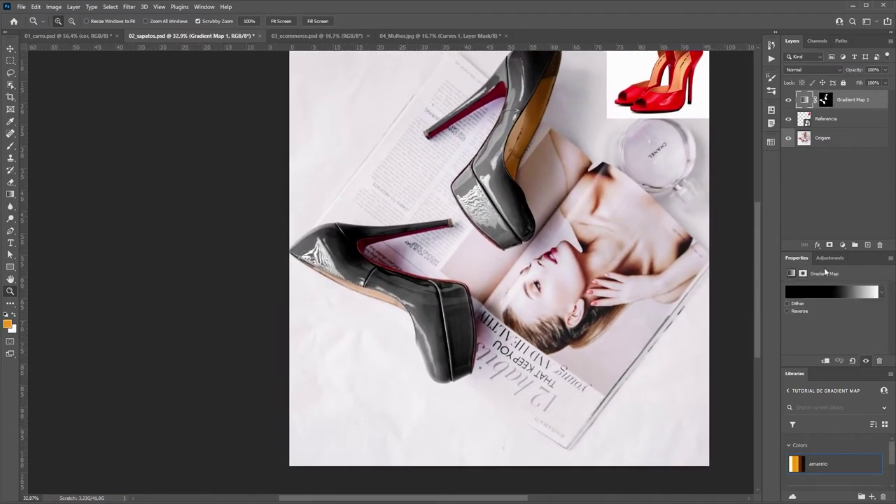
{"action": "left_click", "coordinate": [835, 292]}
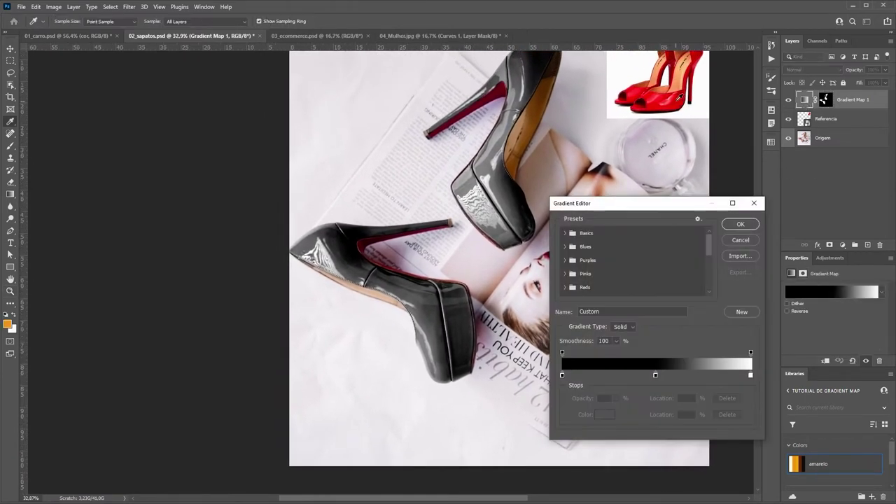
{"action": "left_click", "coordinate": [656, 376]}
{"action": "left_click", "coordinate": [604, 415]}
{"action": "left_click", "coordinate": [667, 103]}
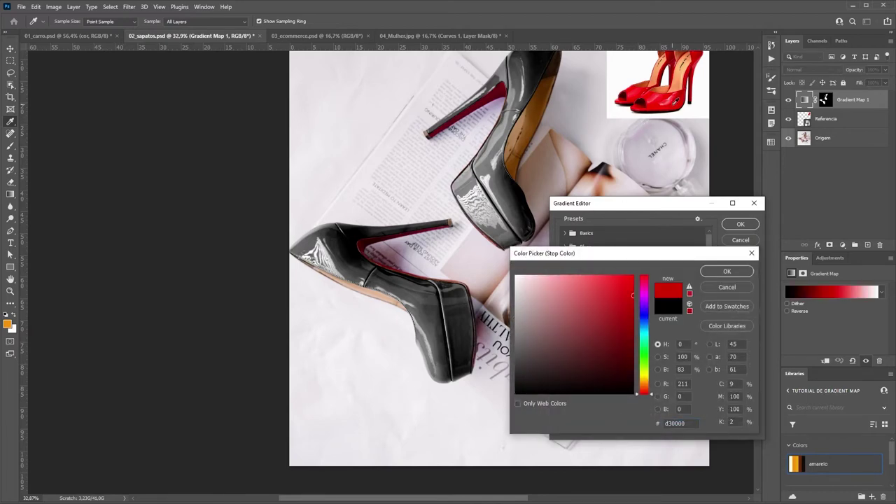
{"action": "left_click", "coordinate": [727, 271]}
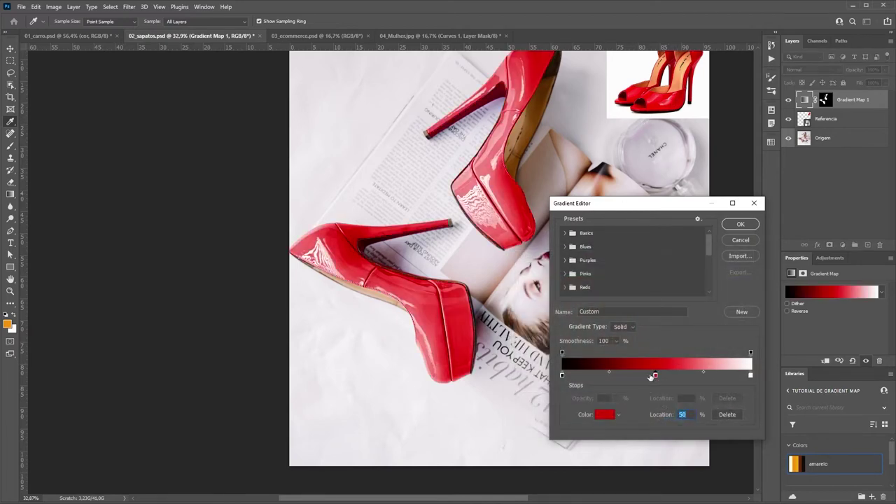
{"action": "mouse_move", "coordinate": [655, 376]}
{"action": "left_mouse_down"}
{"action": "mouse_move", "coordinate": [749, 377]}
{"action": "mouse_move", "coordinate": [739, 379]}
{"action": "left_mouse_up"}
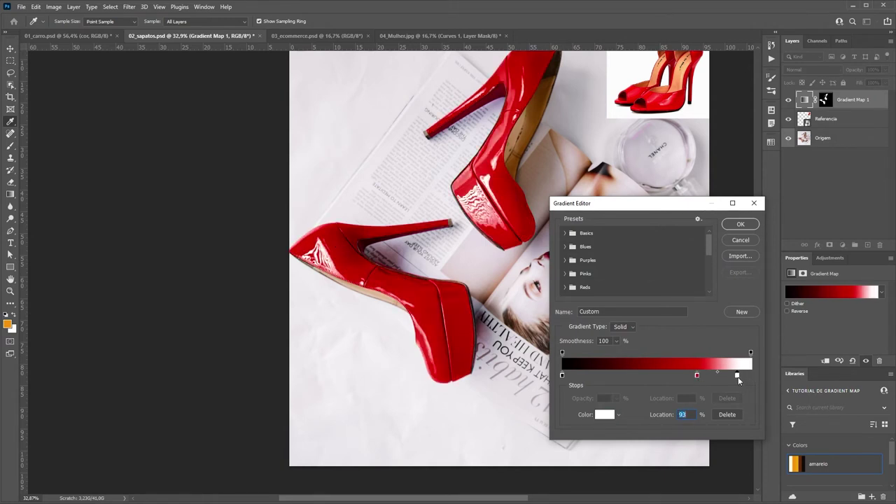
{"action": "left_click", "coordinate": [754, 225]}
{"action": "key", "text": "z"}
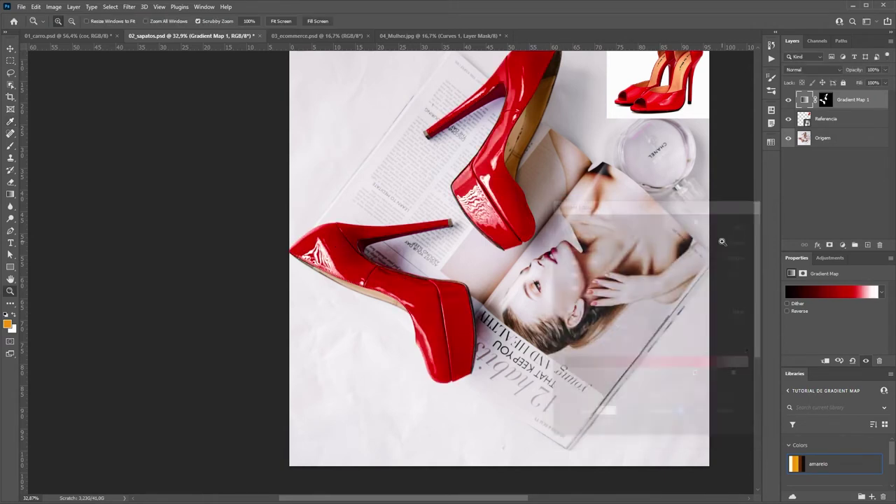
{"action": "left_click_drag", "start_coordinate": [531, 234], "coordinate": [514, 234]}
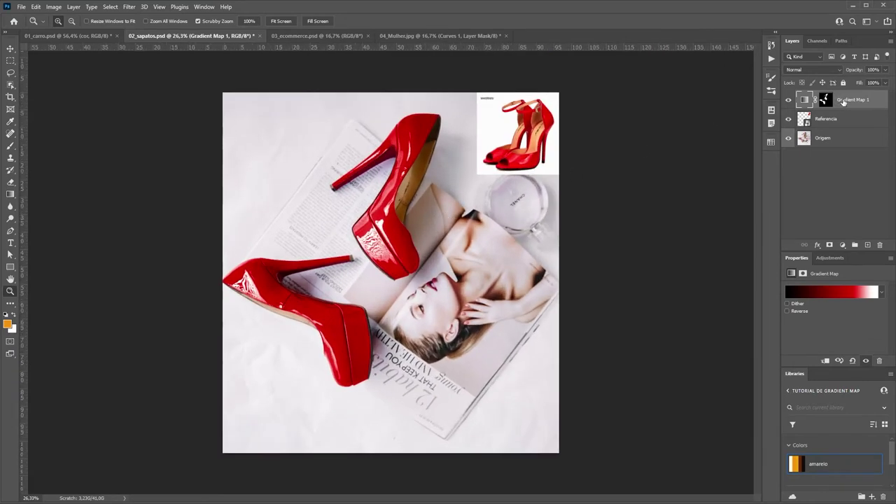
Rename the Gradient Map 1 layer to Vermelho
{"action": "double_click", "coordinate": [854, 100]}
{"action": "type", "text": "Vermelho"}
{"action": "key", "text": "Return"}
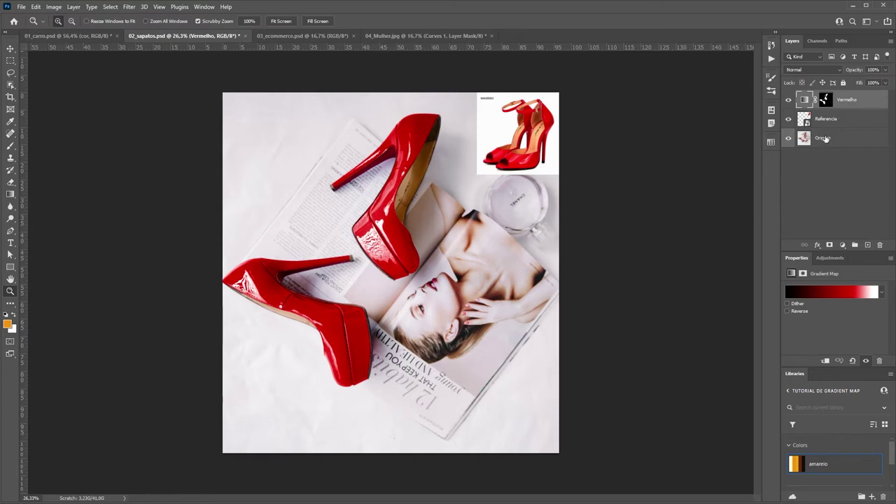
Make Origem the background, run the 001 - Base action, and move Vermelho into Ajustes de Cor
{"action": "left_click", "coordinate": [824, 139]}
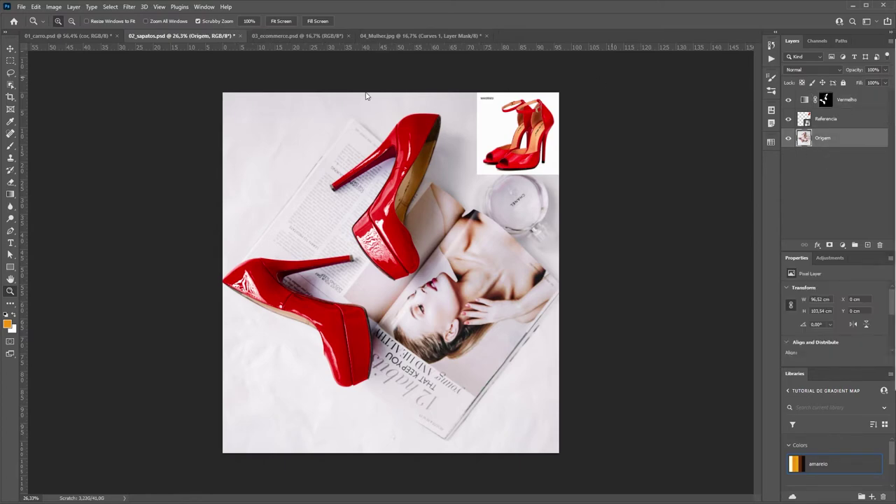
{"action": "left_click", "coordinate": [92, 6]}
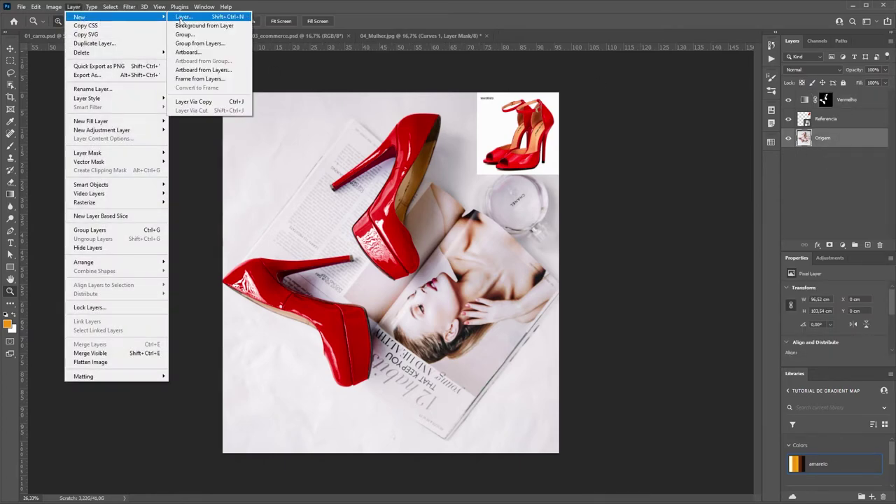
{"action": "left_click", "coordinate": [203, 26]}
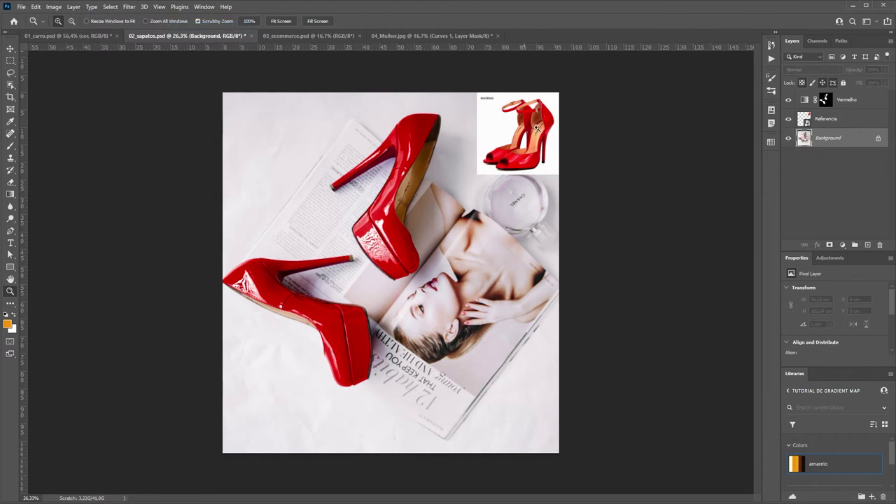
{"action": "left_click", "coordinate": [770, 59]}
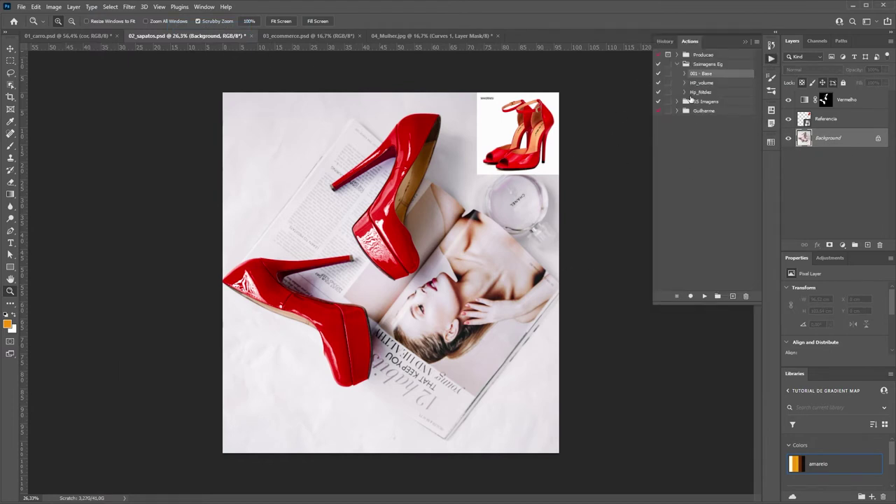
{"action": "left_click", "coordinate": [704, 296]}
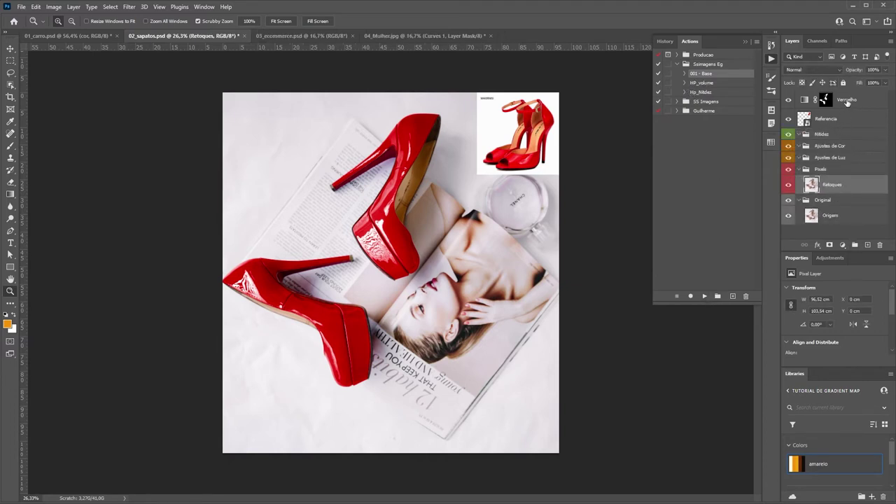
{"action": "left_click_drag", "start_coordinate": [846, 102], "coordinate": [845, 145]}
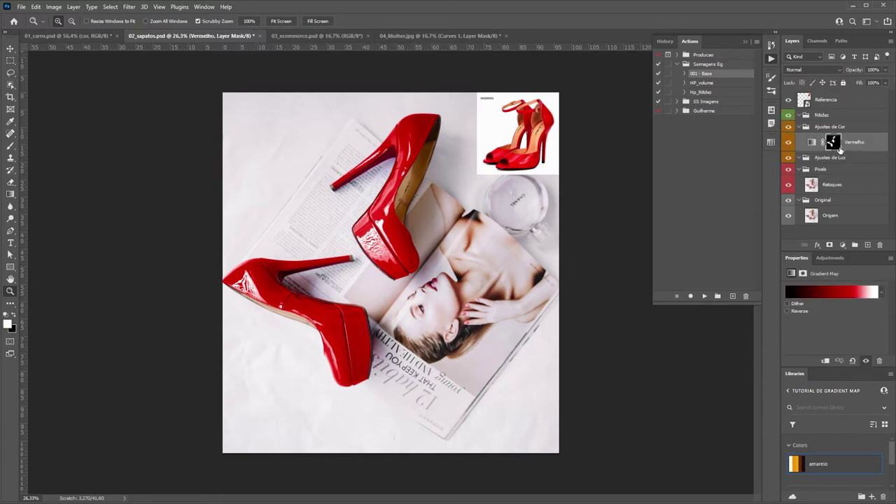
Hide the Referencia layer and save a layer comp named Vermelho
{"action": "left_click", "coordinate": [788, 99]}
{"action": "left_click", "coordinate": [773, 128]}
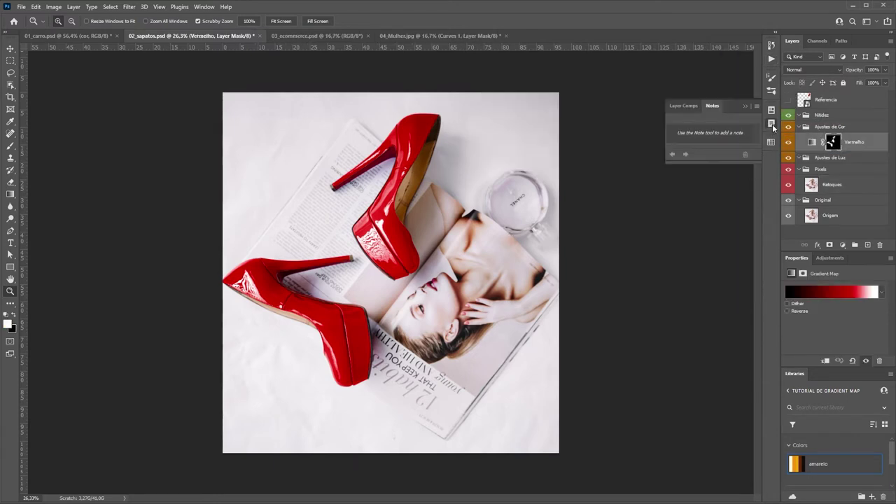
{"action": "left_click", "coordinate": [678, 106]}
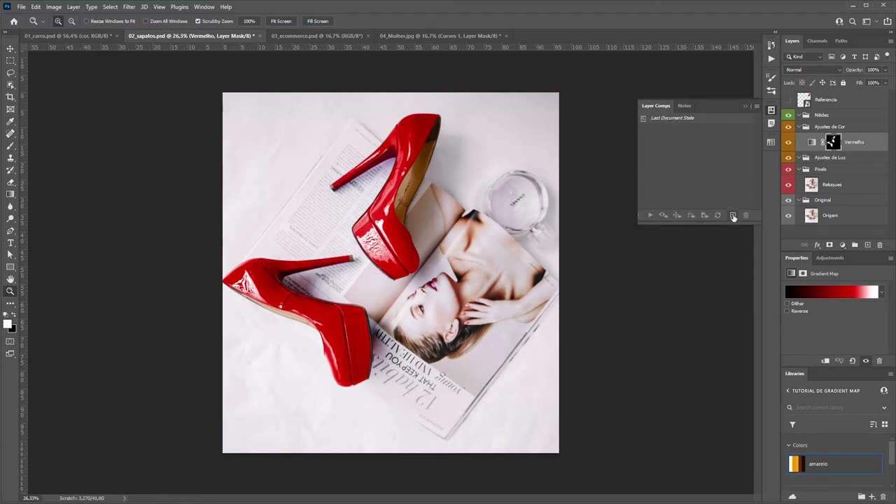
{"action": "left_click", "coordinate": [733, 217]}
{"action": "type", "text": "V"}
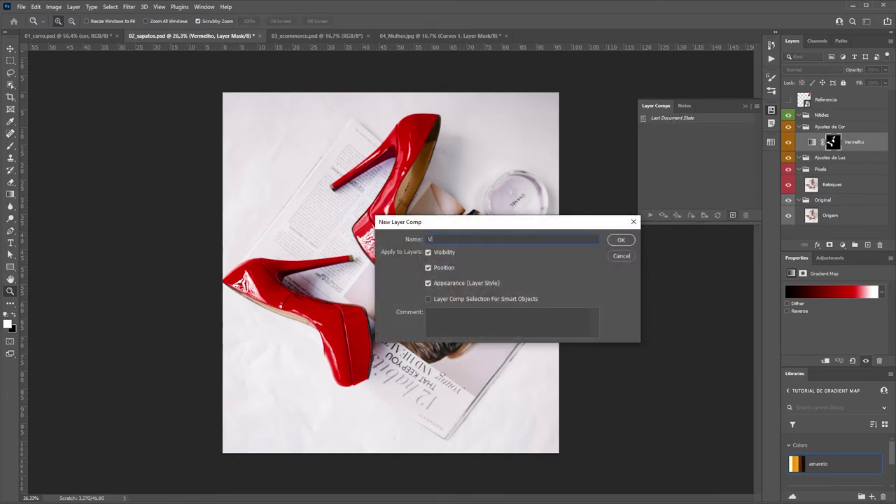
{"action": "type", "text": "ermelho"}
{"action": "key", "text": "Return"}
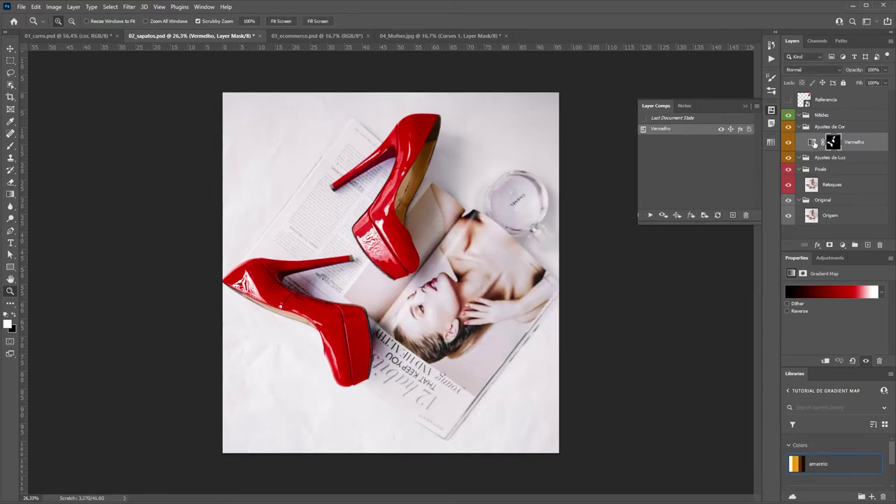
Duplicate the Vermelho gradient map layer and rename the copy Azul
{"action": "left_click_drag", "start_coordinate": [830, 144], "coordinate": [867, 243]}
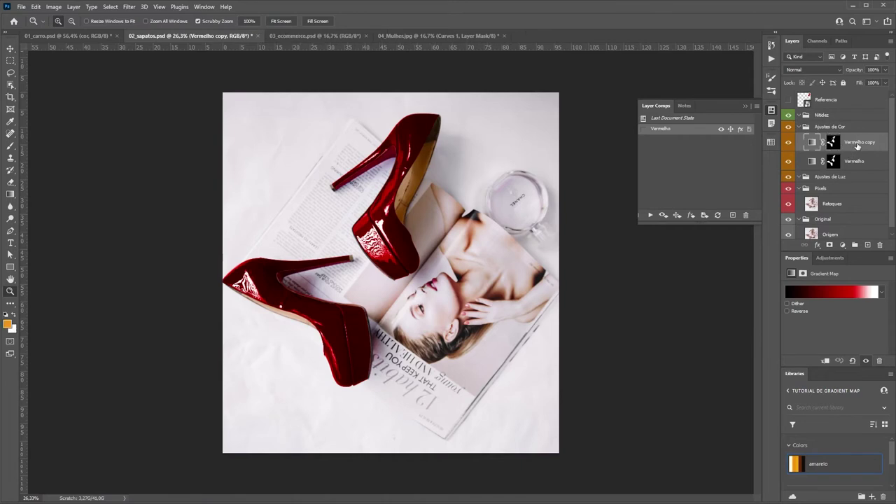
{"action": "double_click", "coordinate": [857, 143]}
{"action": "type", "text": "Azul"}
{"action": "key", "text": "Return"}
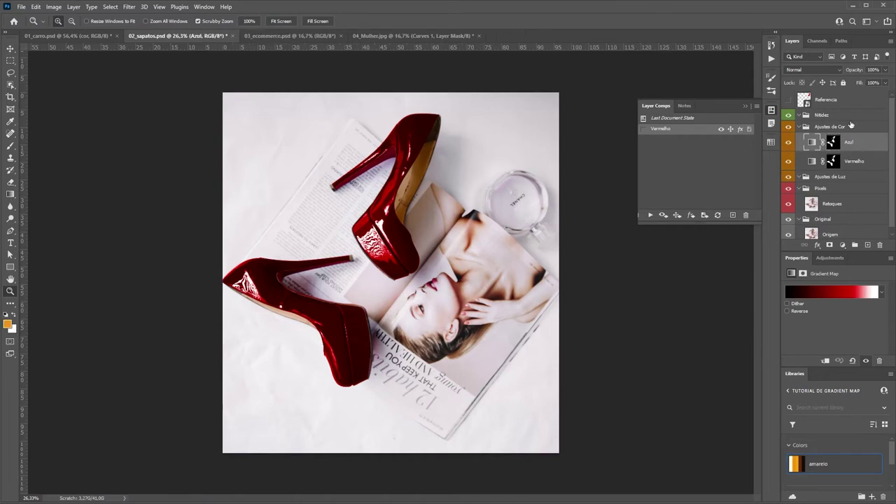
Hide Vermelho, save an Azul layer comp, and open the red gradient stop's colour picker
{"action": "left_click", "coordinate": [788, 161]}
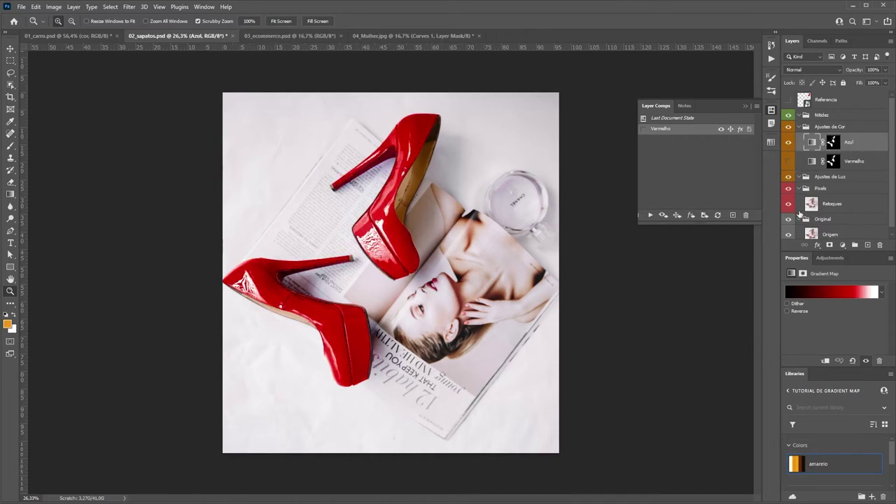
{"action": "left_click", "coordinate": [733, 215]}
{"action": "type", "text": "Azul"}
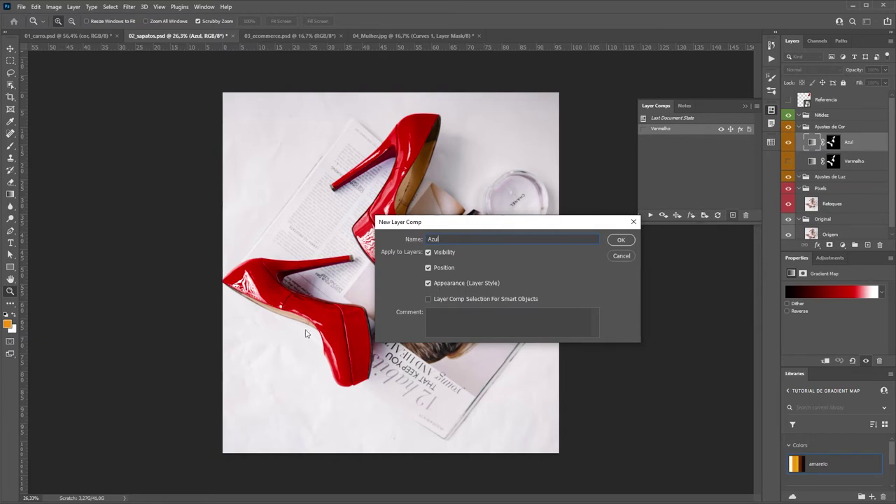
{"action": "left_click", "coordinate": [621, 240]}
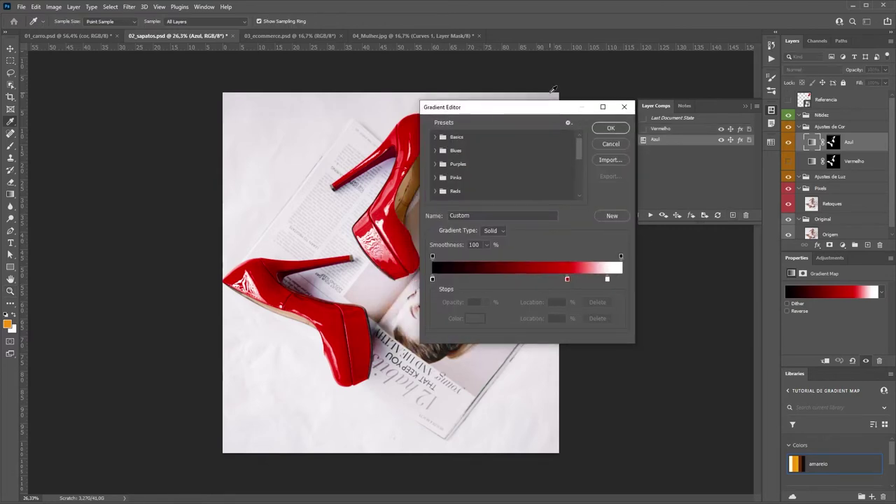
{"action": "left_click", "coordinate": [567, 278]}
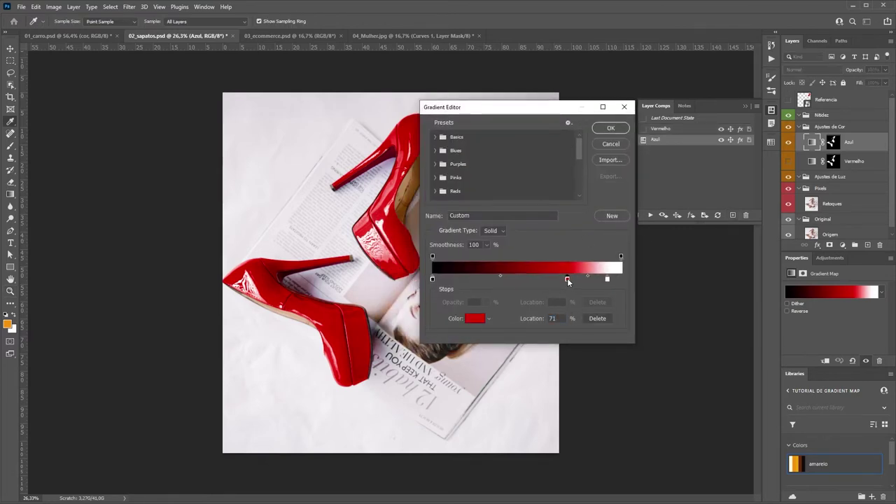
{"action": "left_click", "coordinate": [476, 319]}
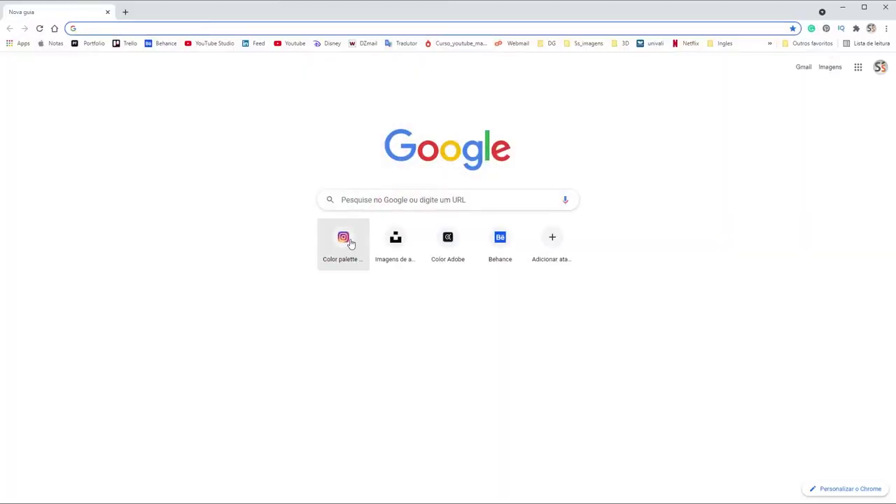
Find the yellow and gray plaster palette in Adobe Color's Explore and copy its orange colour
{"action": "left_click", "coordinate": [443, 249]}
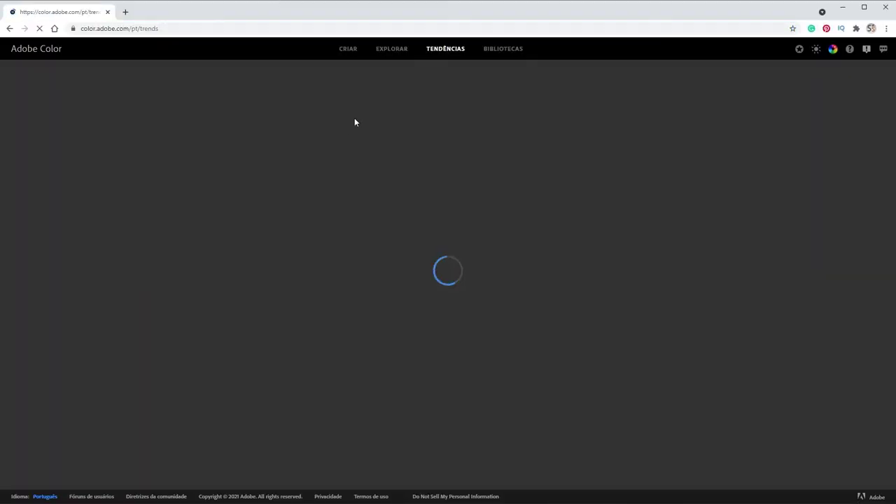
{"action": "left_click", "coordinate": [369, 51]}
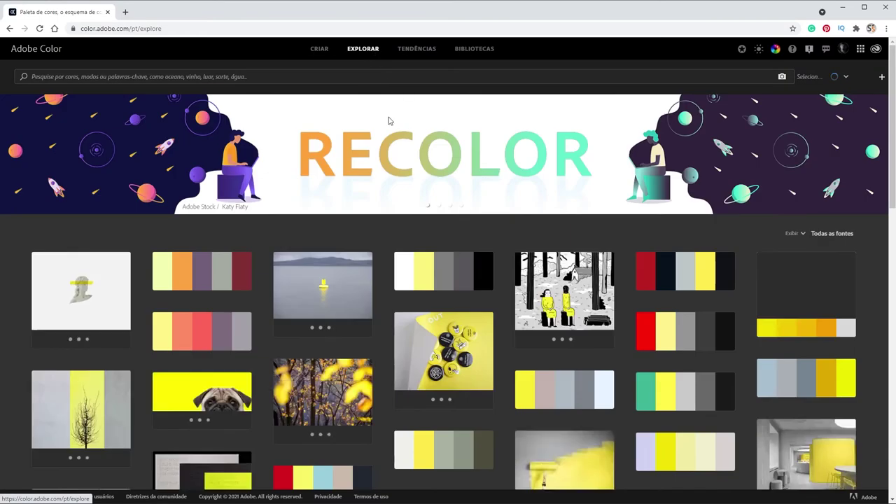
{"action": "scroll", "coordinate": [364, 281], "scroll_direction": "down", "scroll_amount": 5}
{"action": "scroll", "coordinate": [392, 287], "scroll_direction": "down", "scroll_amount": 5}
{"action": "scroll", "coordinate": [410, 296], "scroll_direction": "down", "scroll_amount": 5}
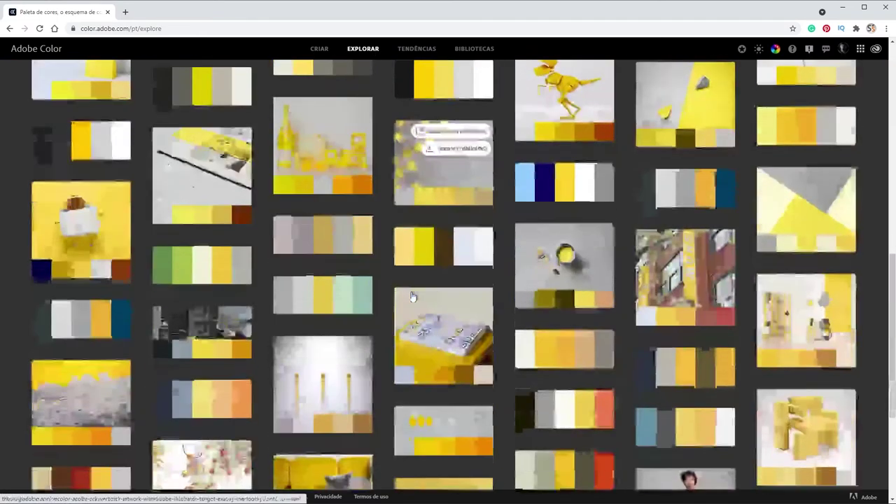
{"action": "scroll", "coordinate": [412, 297], "scroll_direction": "down", "scroll_amount": 5}
{"action": "scroll", "coordinate": [412, 297], "scroll_direction": "down", "scroll_amount": 1}
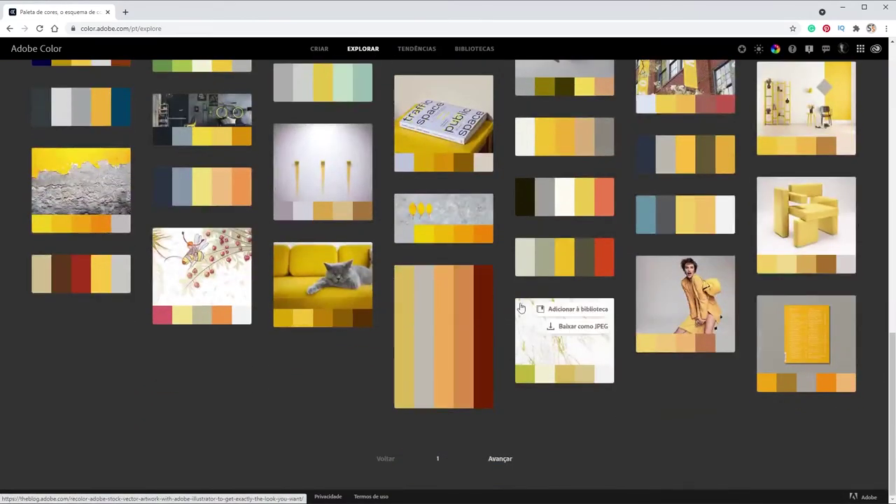
{"action": "left_click", "coordinate": [90, 224]}
{"action": "mouse_move", "coordinate": [519, 203]}
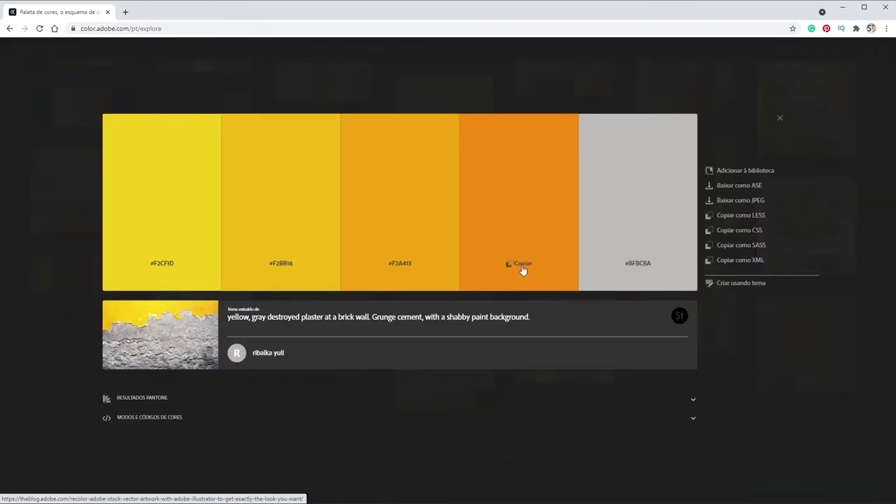
{"action": "key", "text": "alt+Tab"}
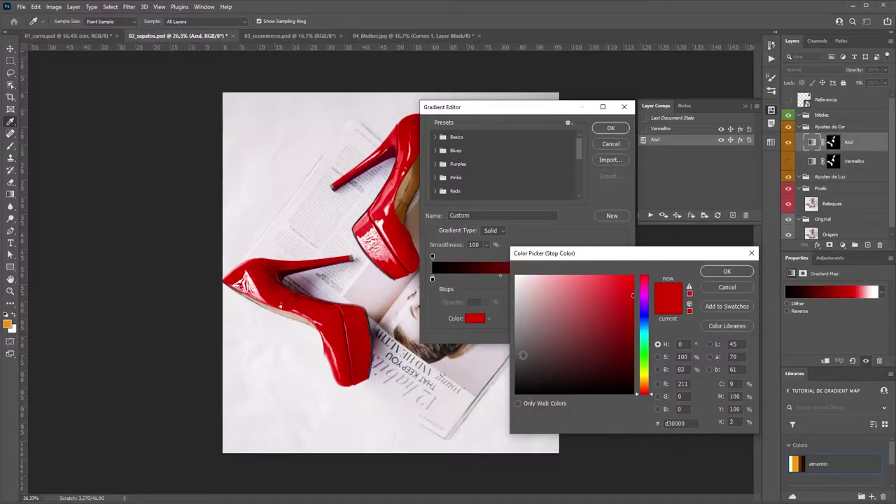
Set the red gradient stop to orange #F28C0F
{"action": "left_click", "coordinate": [684, 425]}
{"action": "type", "text": "#F28C0F"}
{"action": "left_click", "coordinate": [726, 272]}
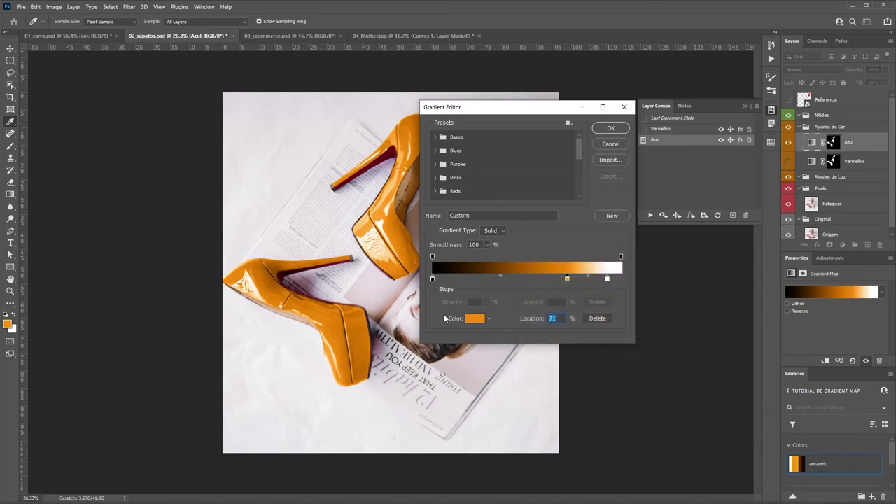
Make the left stop dark brown 8f4f00, move the orange stop to 58%, and apply the gradient
{"action": "left_click", "coordinate": [433, 279]}
{"action": "left_click", "coordinate": [468, 319]}
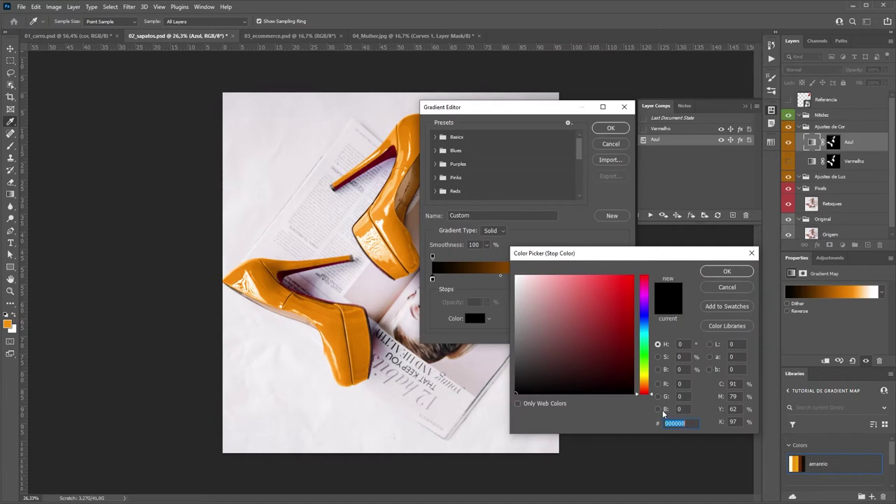
{"action": "type", "text": "F28C0F"}
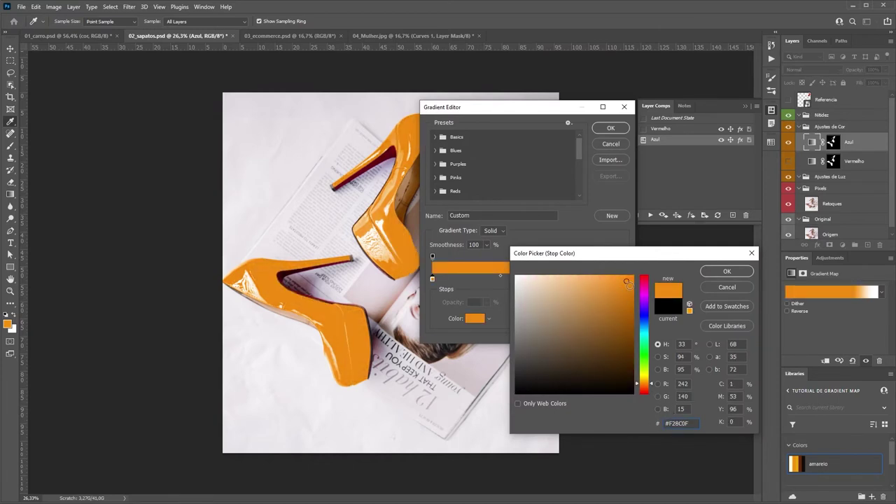
{"action": "left_click_drag", "start_coordinate": [634, 310], "coordinate": [639, 331]}
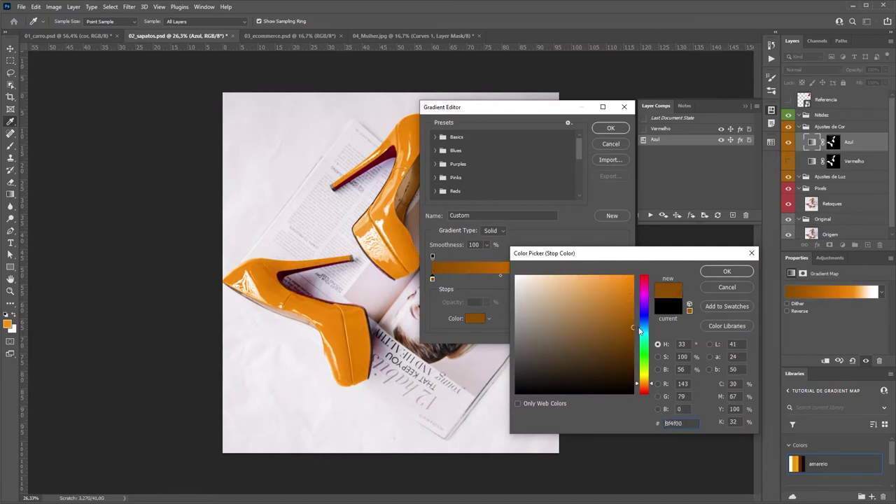
{"action": "left_click", "coordinate": [727, 271]}
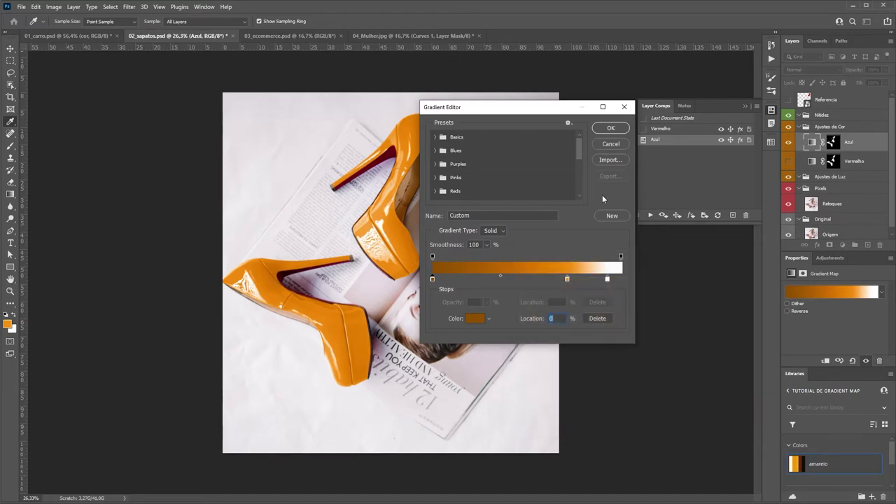
{"action": "left_click_drag", "start_coordinate": [567, 279], "coordinate": [543, 279]}
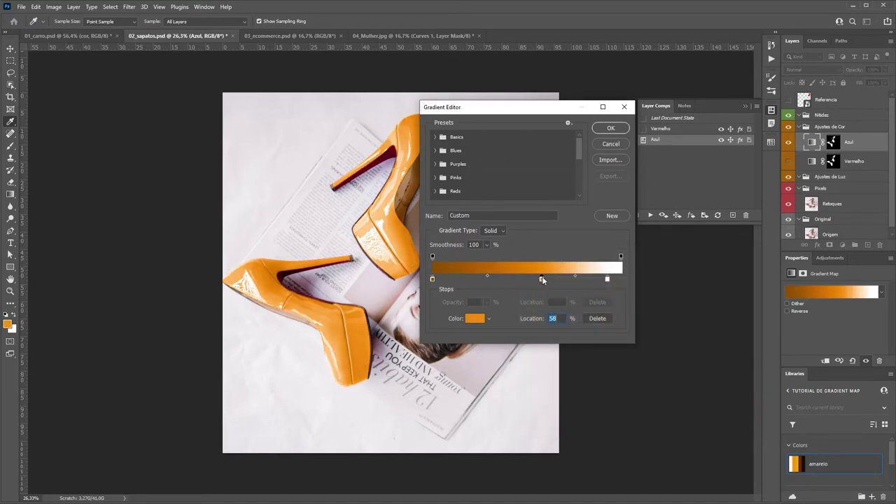
{"action": "left_click", "coordinate": [610, 128]}
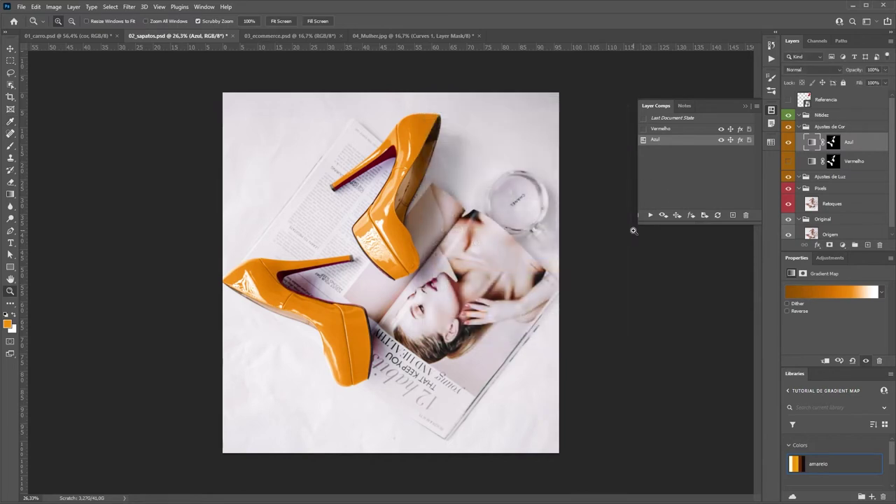
Rename both the Azul layer comp and the Azul layer to Laranja
{"action": "double_click", "coordinate": [656, 140]}
{"action": "type", "text": "nja"}
{"action": "key", "text": "Return"}
{"action": "double_click", "coordinate": [852, 145]}
{"action": "type", "text": "nja"}
{"action": "key", "text": "Return"}
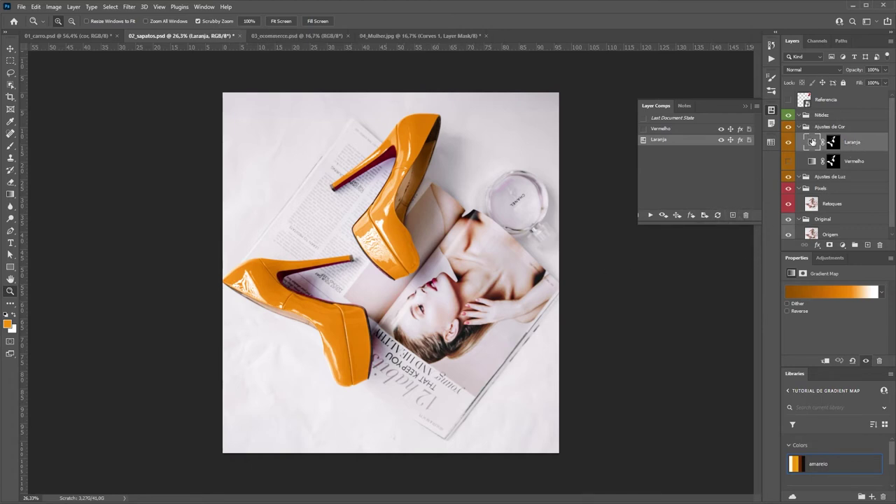
Duplicate the Laranja layer as Preto and hide Laranja
{"action": "key", "text": "ctrl+j"}
{"action": "double_click", "coordinate": [857, 142]}
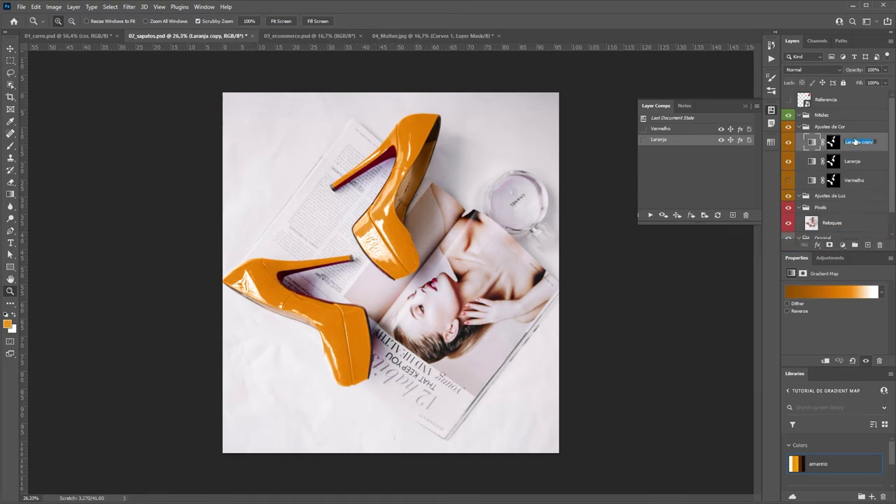
{"action": "type", "text": "Preto"}
{"action": "key", "text": "Return"}
{"action": "left_click", "coordinate": [788, 162]}
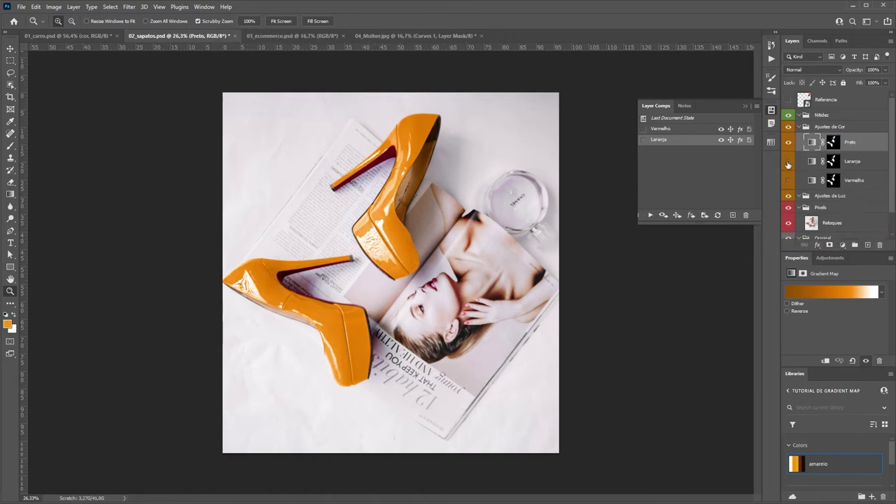
In the Preto gradient, remove the orange stop and set the left stop to black
{"action": "left_click", "coordinate": [829, 291]}
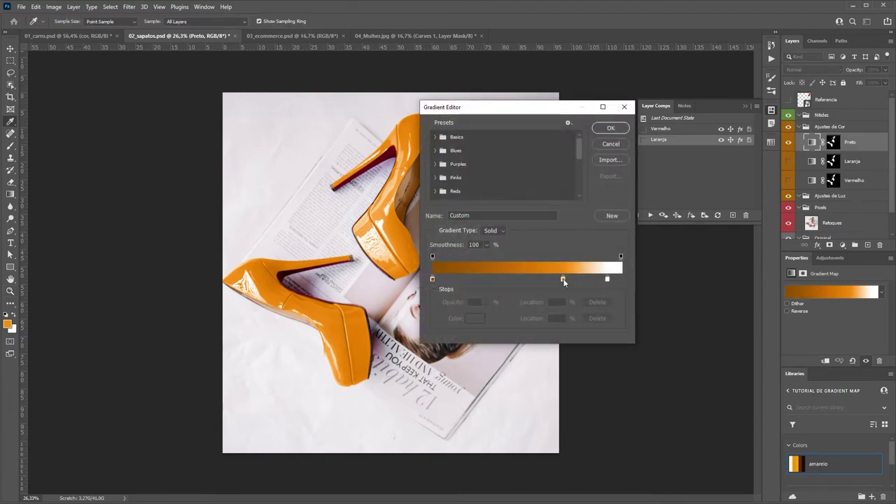
{"action": "left_click_drag", "start_coordinate": [564, 280], "coordinate": [562, 290]}
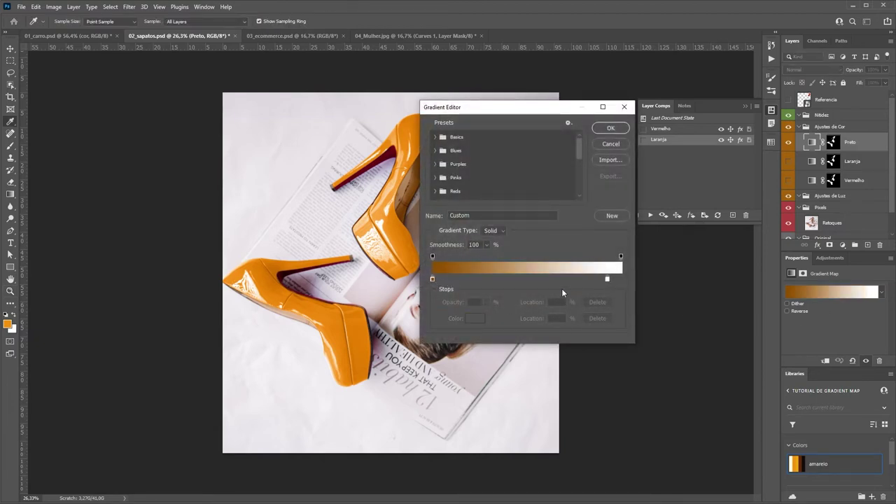
{"action": "left_click", "coordinate": [432, 280]}
{"action": "left_click", "coordinate": [474, 318]}
{"action": "left_click", "coordinate": [516, 393]}
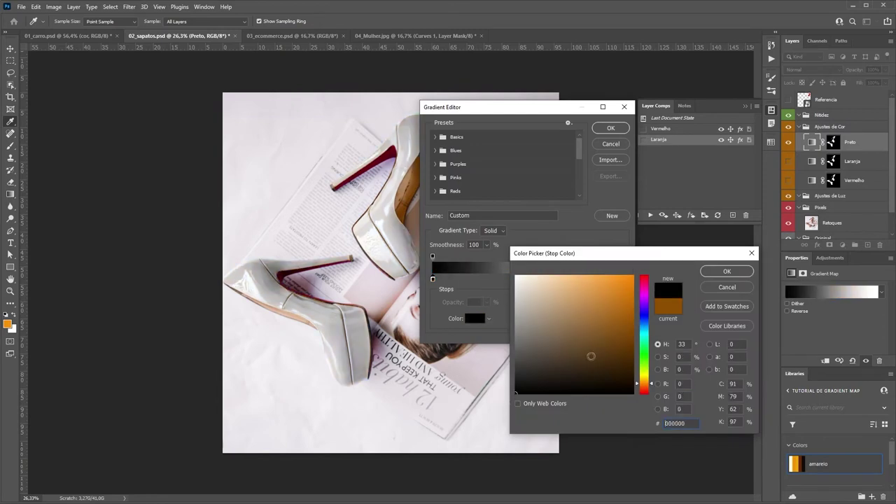
{"action": "left_click", "coordinate": [727, 272]}
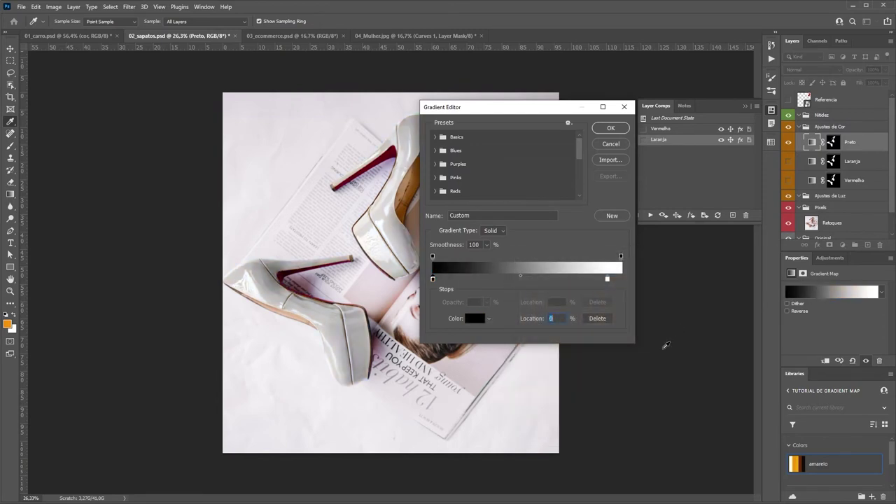
Add a mid-grey 808080 stop (hue 0, brightness 50) to the gradient
{"action": "left_click", "coordinate": [520, 280]}
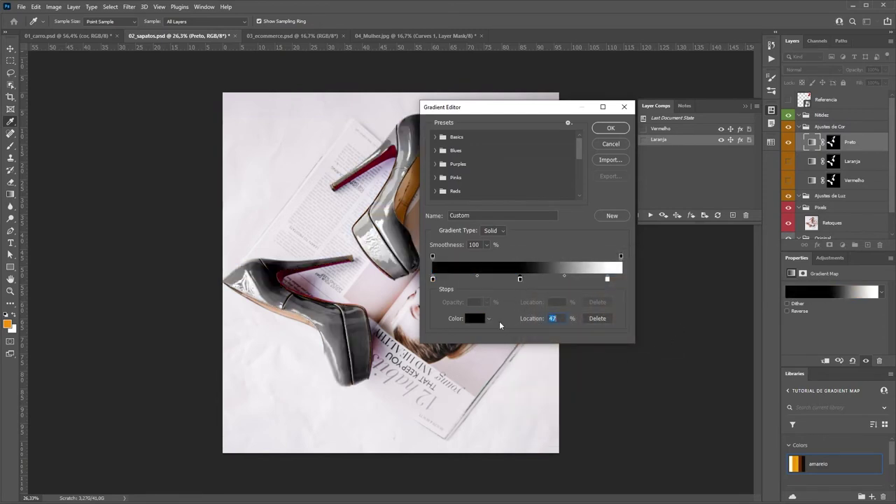
{"action": "left_click", "coordinate": [475, 318]}
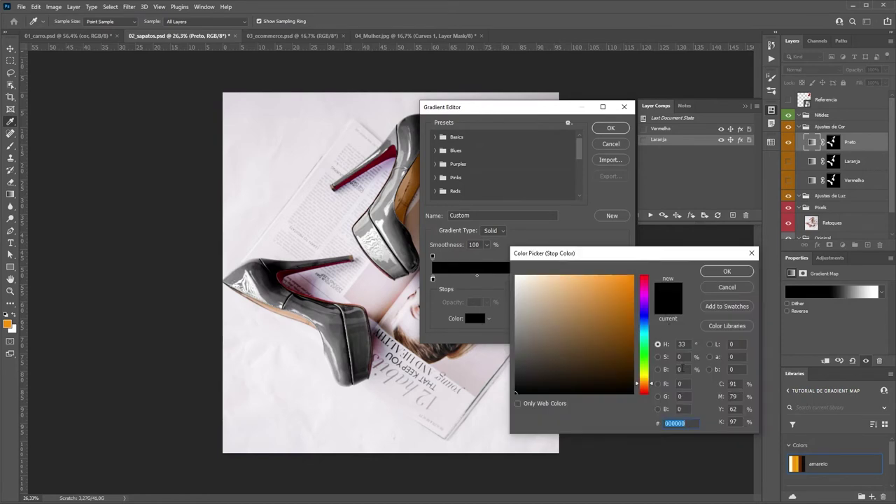
{"action": "left_click", "coordinate": [681, 368]}
{"action": "type", "text": "50"}
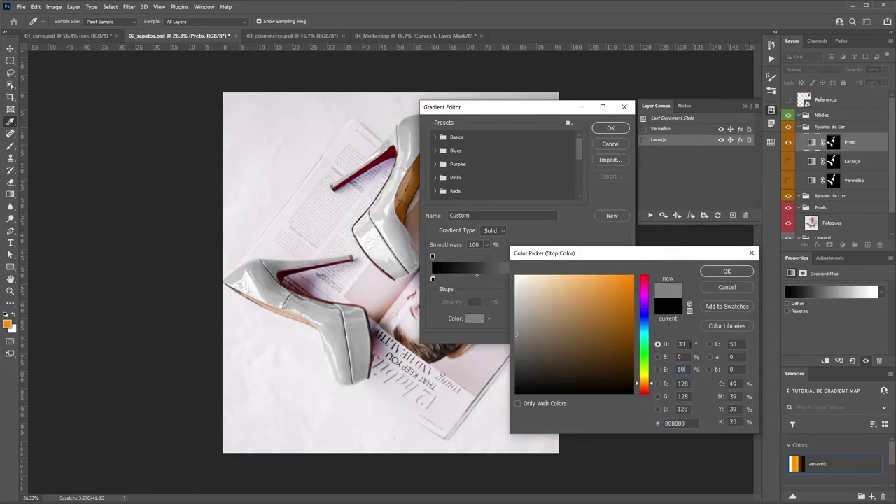
{"action": "left_click", "coordinate": [681, 344]}
{"action": "type", "text": "0"}
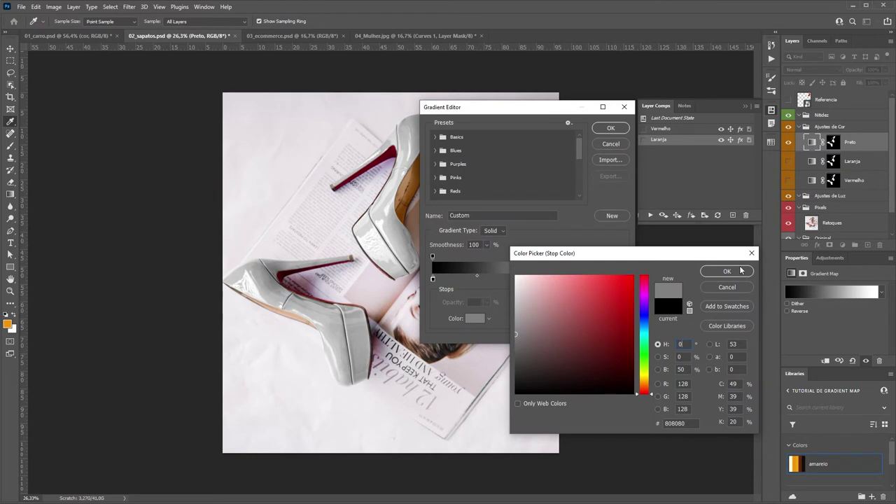
{"action": "left_click", "coordinate": [727, 271]}
Place grey at 84%, add black near 62%, white at 94%, and save a Preto layer comp
{"action": "left_click_drag", "start_coordinate": [534, 108], "coordinate": [686, 64]}
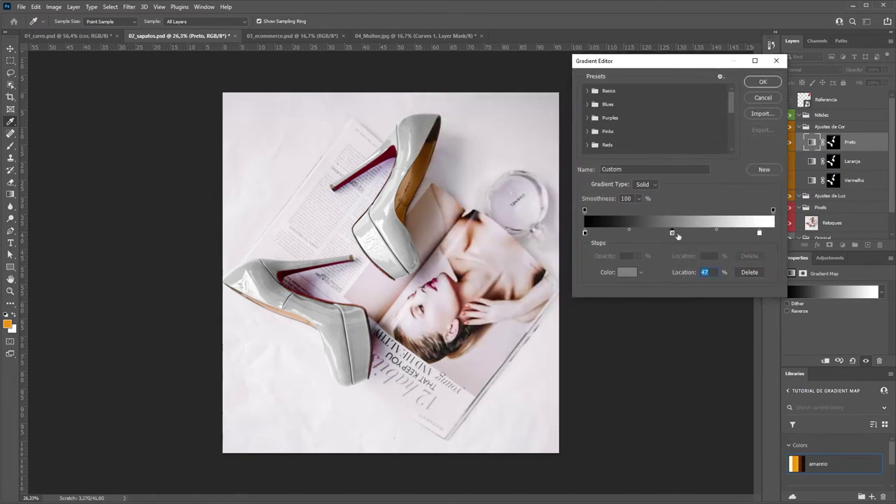
{"action": "left_click_drag", "start_coordinate": [674, 234], "coordinate": [746, 233]}
{"action": "left_click", "coordinate": [773, 233]}
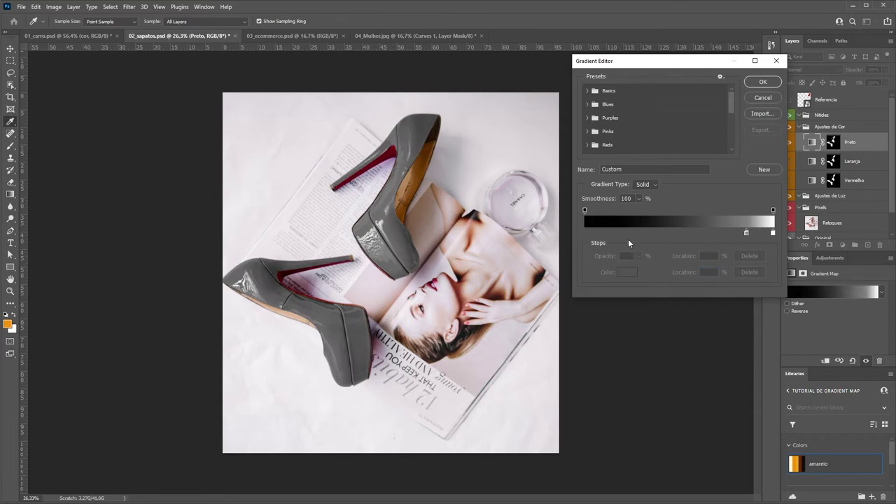
{"action": "left_click", "coordinate": [701, 233]}
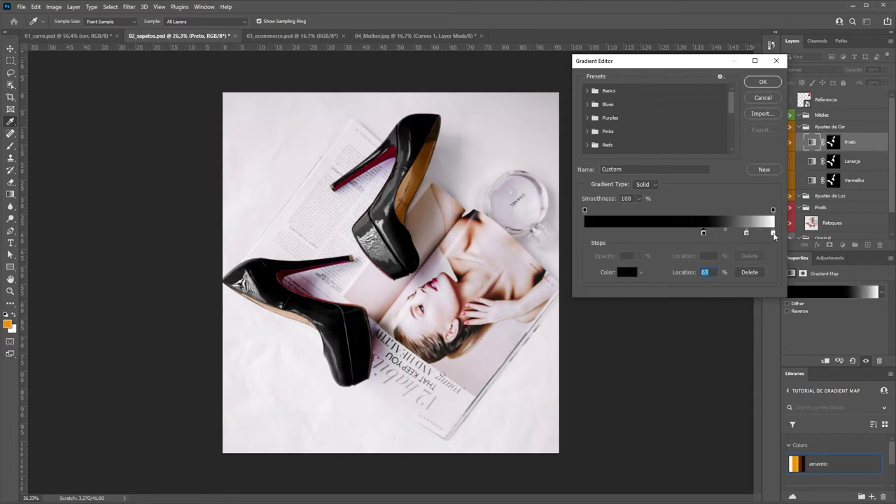
{"action": "left_click_drag", "start_coordinate": [774, 234], "coordinate": [764, 234]}
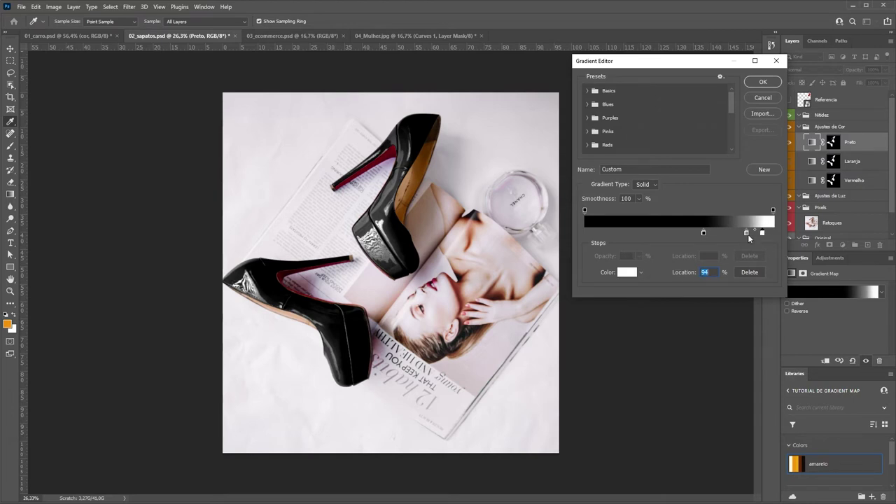
{"action": "left_click", "coordinate": [748, 236]}
{"action": "left_click_drag", "start_coordinate": [748, 235], "coordinate": [747, 234]}
{"action": "left_click", "coordinate": [763, 234]}
{"action": "left_click", "coordinate": [703, 232]}
{"action": "left_click", "coordinate": [691, 216]}
{"action": "key", "text": "Return"}
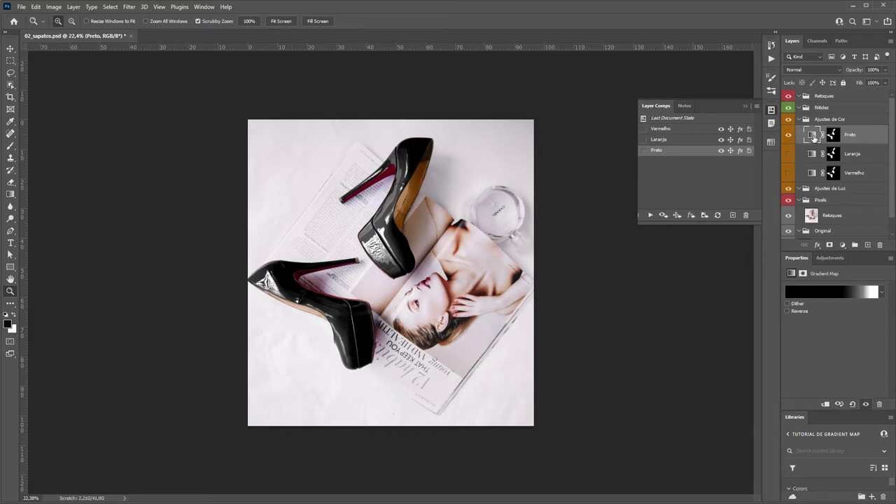
Duplicate the Preto gradient map as Branco and hide Preto
{"action": "left_click_drag", "start_coordinate": [809, 140], "coordinate": [868, 244]}
{"action": "double_click", "coordinate": [856, 134]}
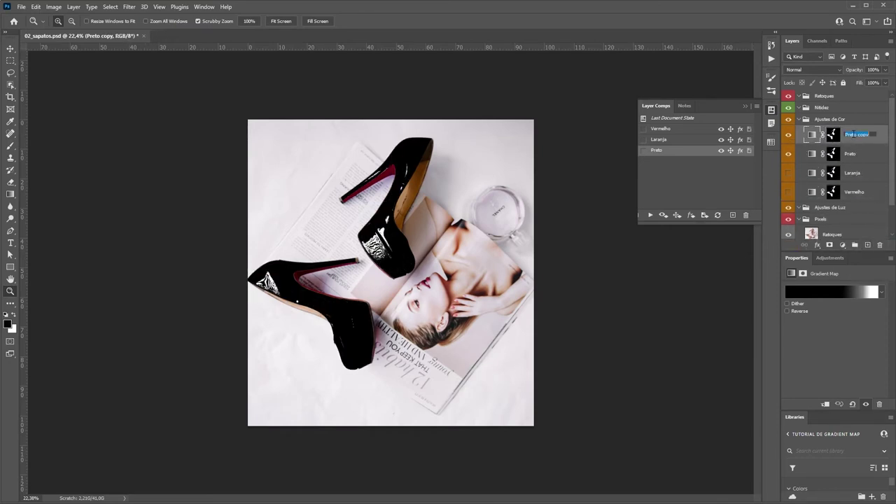
{"action": "type", "text": "Branco"}
{"action": "key", "text": "Return"}
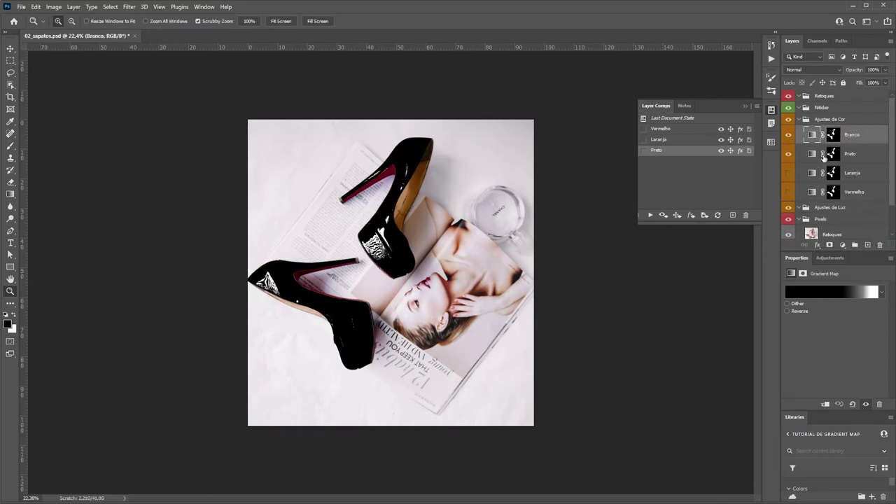
{"action": "left_click", "coordinate": [787, 153]}
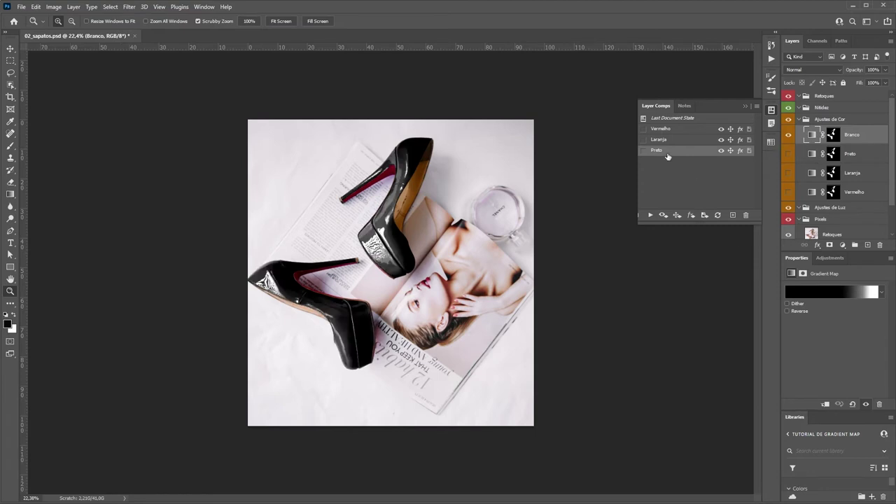
Save a new layer comp named Branco
{"action": "left_click", "coordinate": [733, 215]}
{"action": "type", "text": "B"}
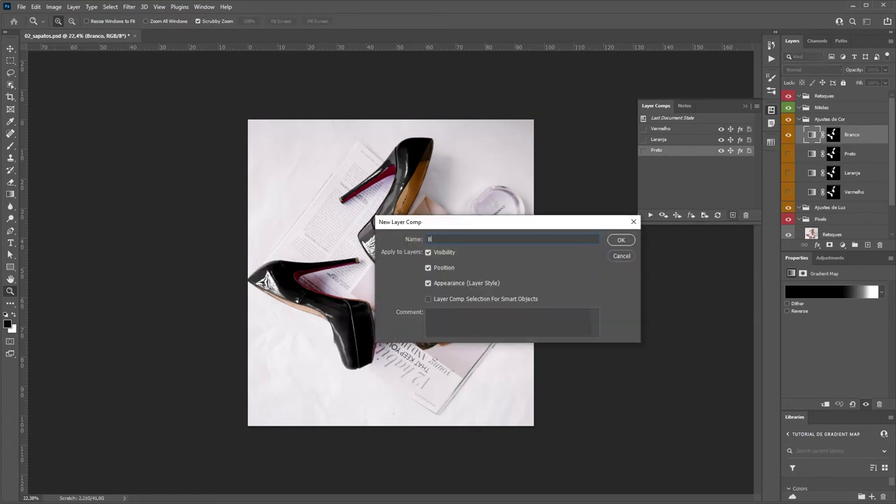
{"action": "type", "text": "nc"}
{"action": "type", "text": "nco"}
{"action": "key", "text": "Return"}
In the Branco gradient, shift the dark stops left, delete the extra stop, and pull white inward
{"action": "left_click", "coordinate": [829, 290]}
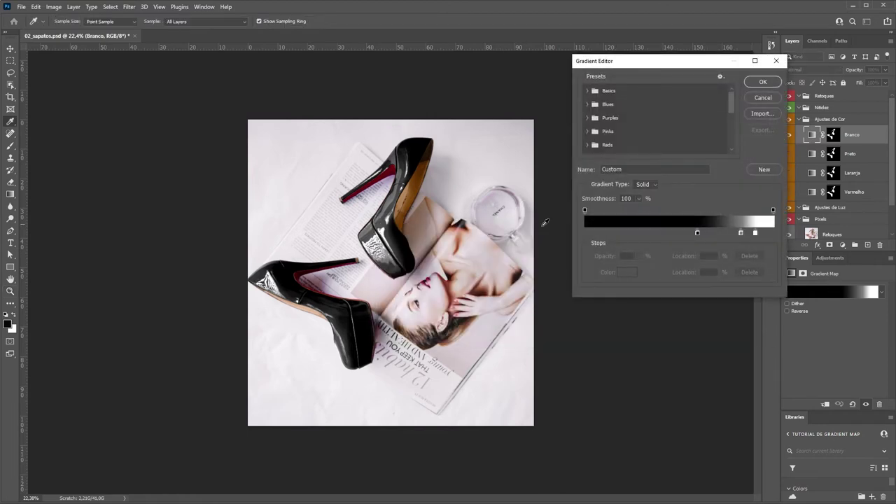
{"action": "mouse_move", "coordinate": [698, 233]}
{"action": "left_mouse_down"}
{"action": "mouse_move", "coordinate": [594, 236]}
{"action": "mouse_move", "coordinate": [683, 242]}
{"action": "left_mouse_up"}
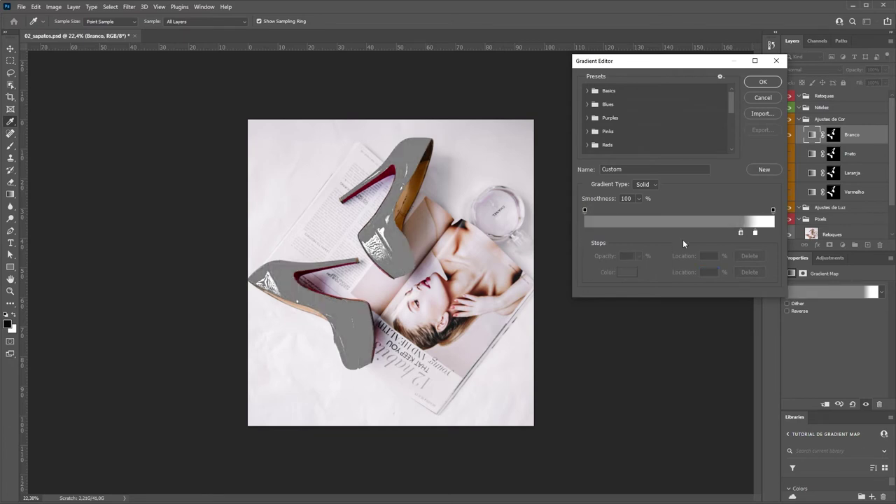
{"action": "left_click_drag", "start_coordinate": [741, 234], "coordinate": [586, 233]}
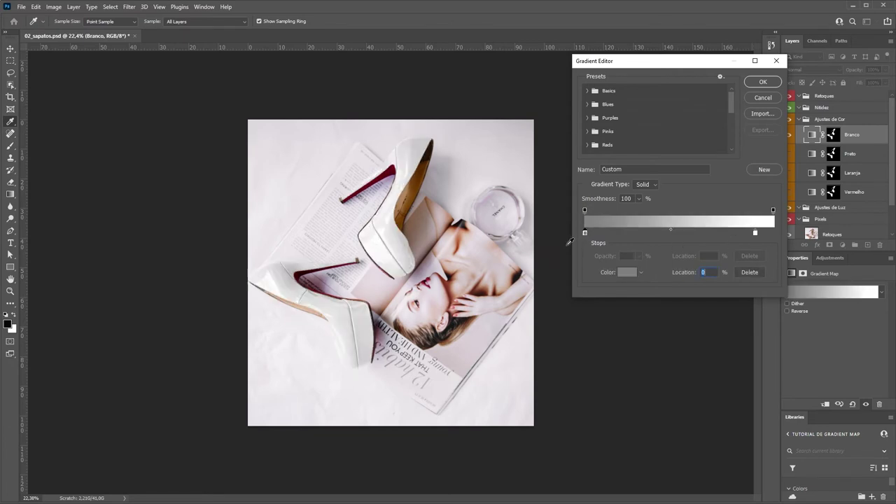
{"action": "left_click_drag", "start_coordinate": [754, 233], "coordinate": [745, 233]}
{"action": "left_click_drag", "start_coordinate": [585, 232], "coordinate": [612, 233]}
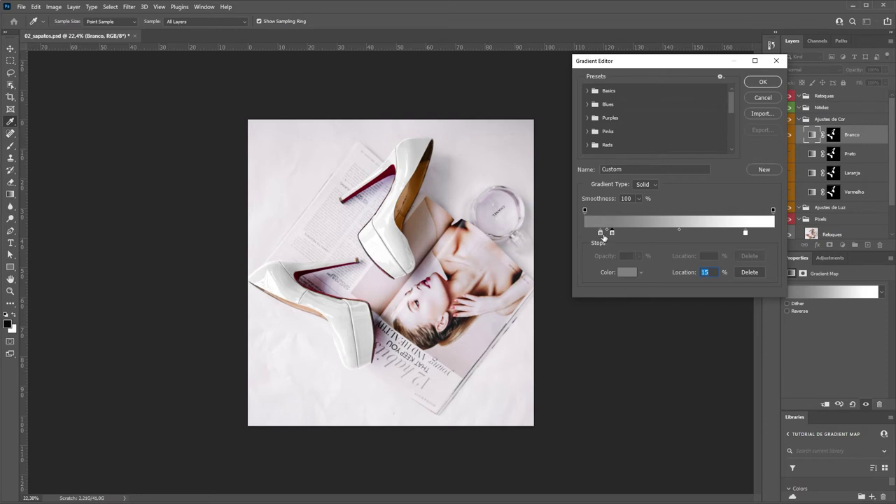
{"action": "left_click_drag", "start_coordinate": [604, 236], "coordinate": [598, 250]}
{"action": "mouse_move", "coordinate": [746, 233]}
{"action": "left_mouse_down"}
{"action": "mouse_move", "coordinate": [724, 233]}
{"action": "mouse_move", "coordinate": [743, 235]}
{"action": "left_mouse_up"}
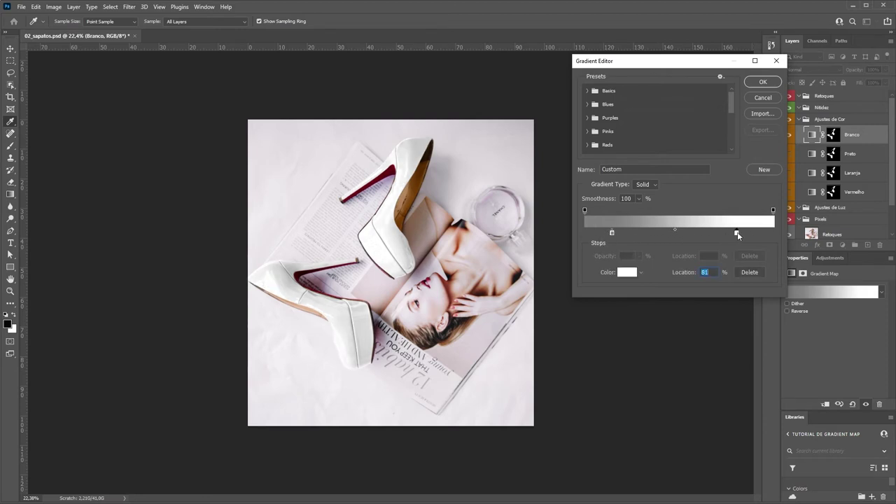
Set the white stop to off-white f4f4f4 (RGB 244, 244, 244) and commit it
{"action": "left_click", "coordinate": [628, 273]}
{"action": "left_click_drag", "start_coordinate": [671, 257], "coordinate": [479, 102]}
{"action": "left_click", "coordinate": [499, 230]}
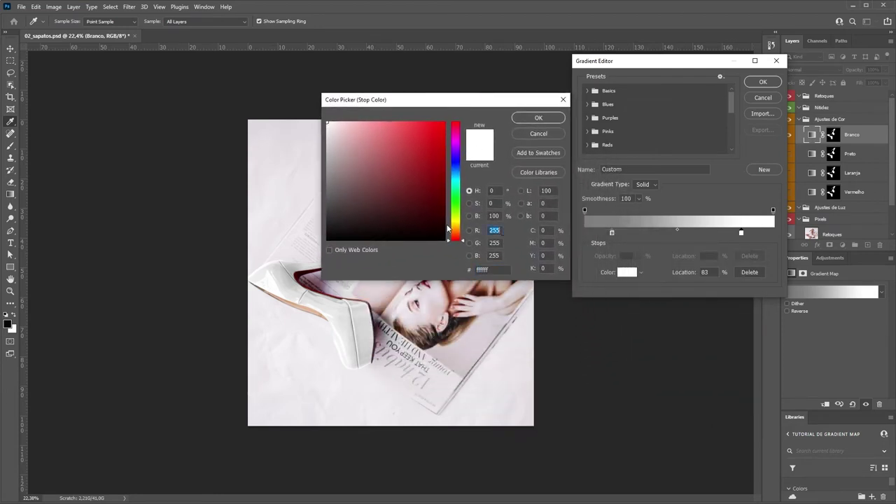
{"action": "type", "text": "248"}
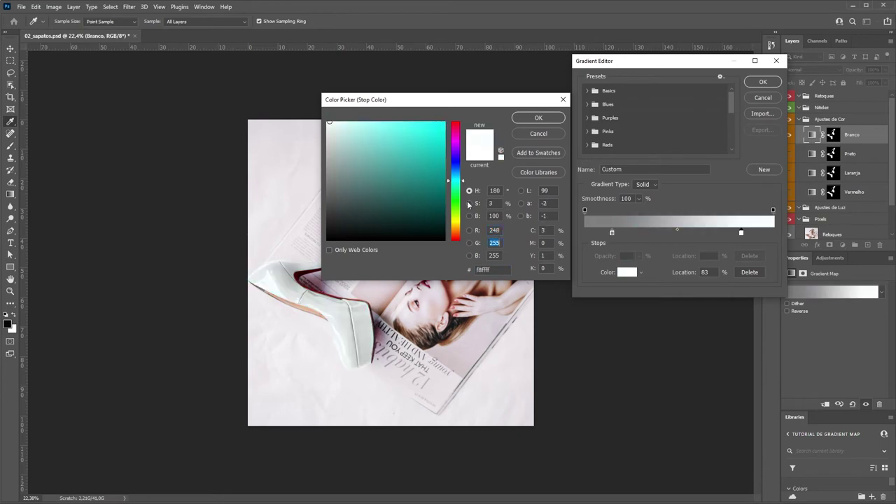
{"action": "key", "text": "Tab"}
{"action": "type", "text": "248"}
{"action": "key", "text": "Tab"}
{"action": "type", "text": "248"}
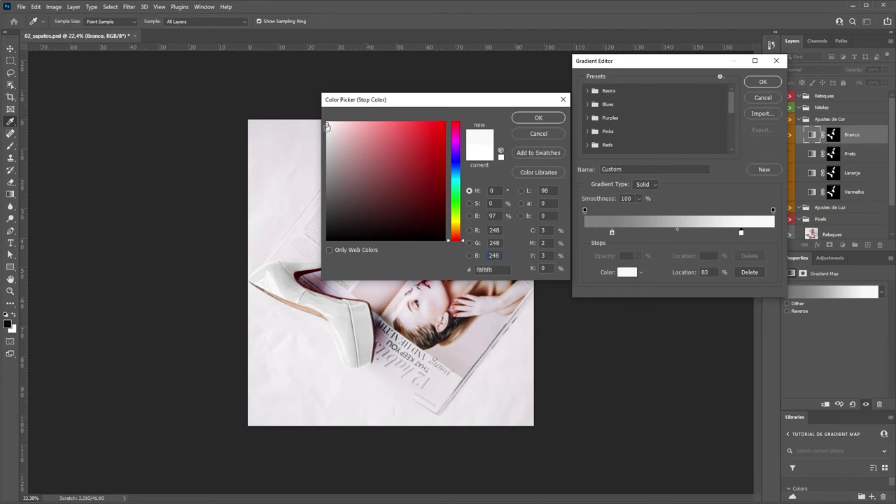
{"action": "left_click", "coordinate": [497, 230]}
{"action": "type", "text": "244"}
{"action": "key", "text": "Tab"}
{"action": "type", "text": "244"}
{"action": "key", "text": "Tab"}
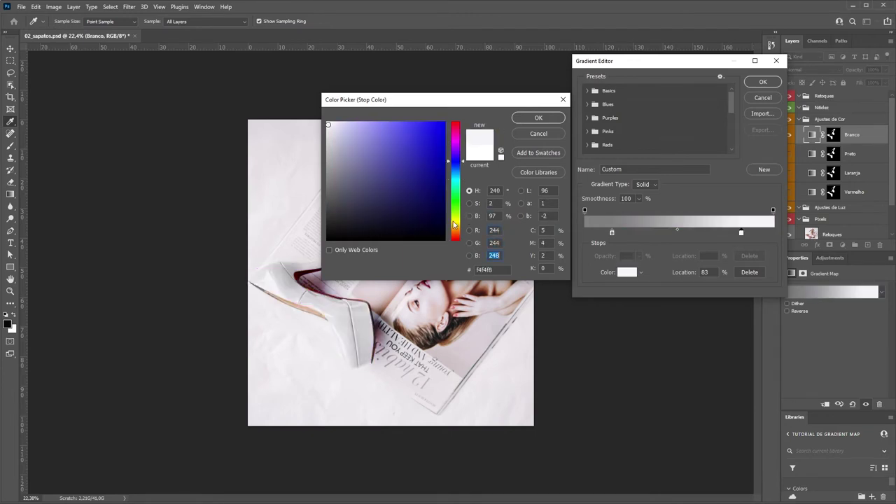
{"action": "type", "text": "244"}
{"action": "key", "text": "Tab"}
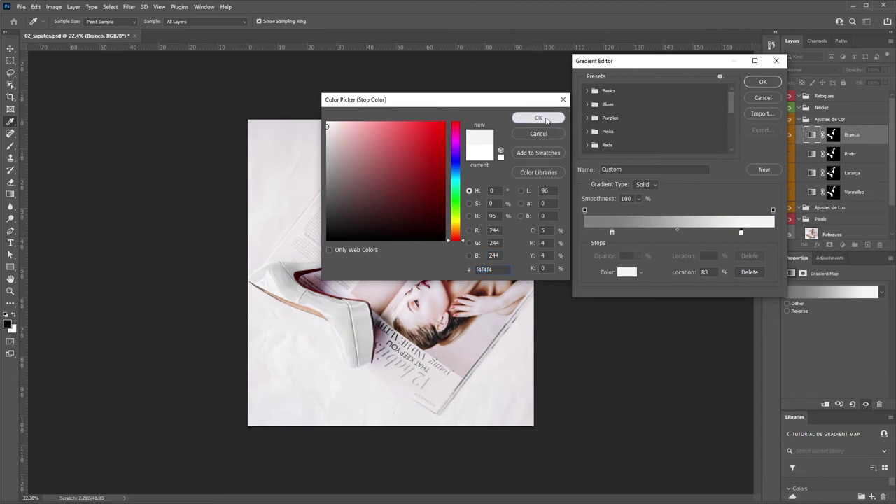
{"action": "left_click", "coordinate": [539, 119]}
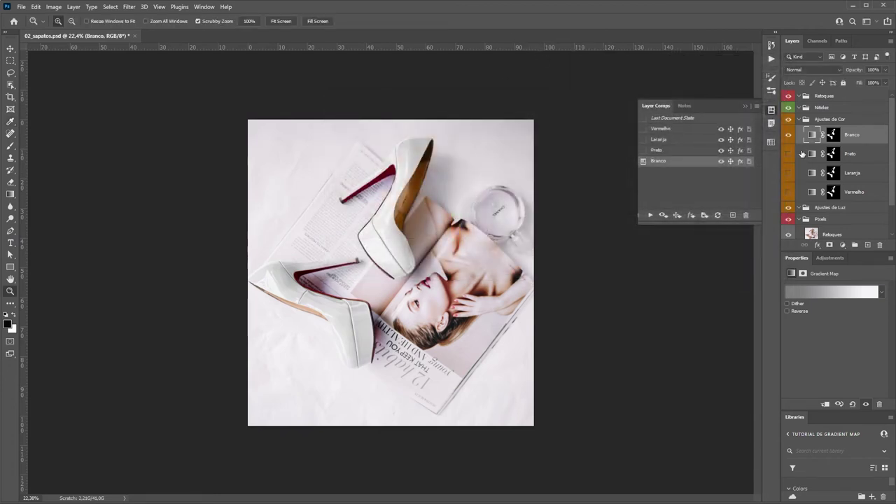
{"action": "key", "text": "ctrl+0"}
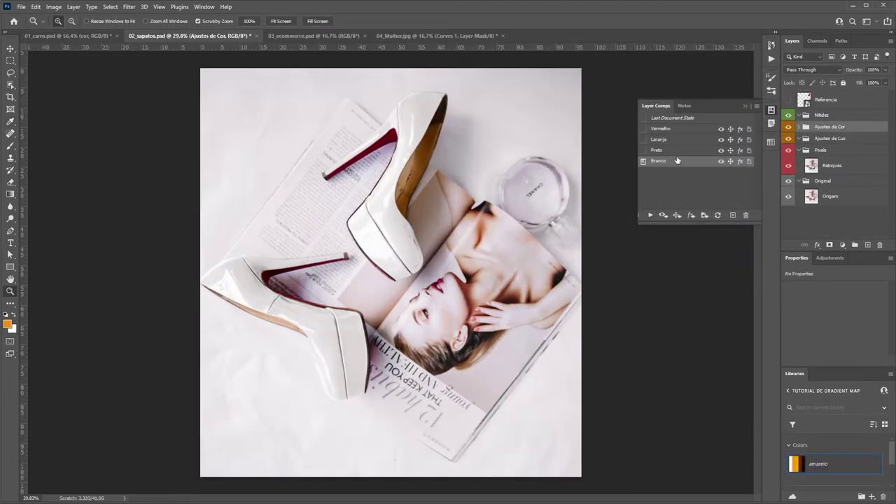
Preview the Vermelho, Laranja, Preto and Branco comps, then switch to 03_ecommerce.psd
{"action": "left_click", "coordinate": [643, 128]}
{"action": "left_click", "coordinate": [643, 139]}
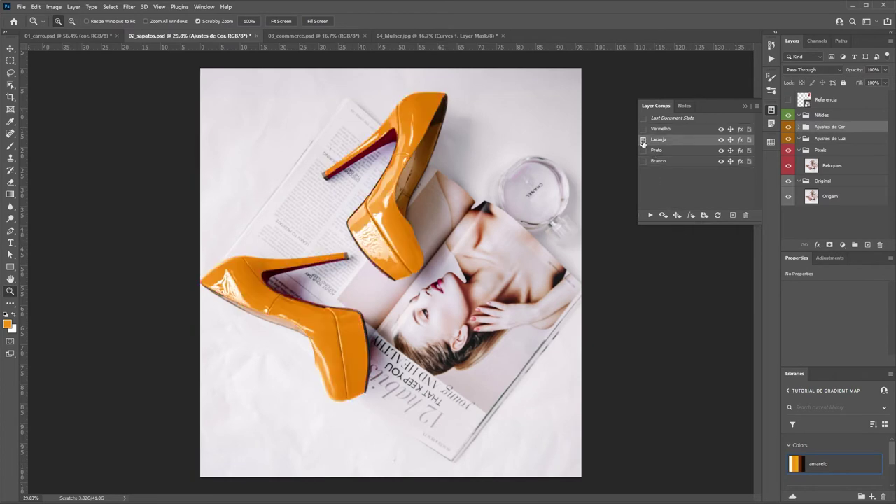
{"action": "left_click", "coordinate": [643, 150]}
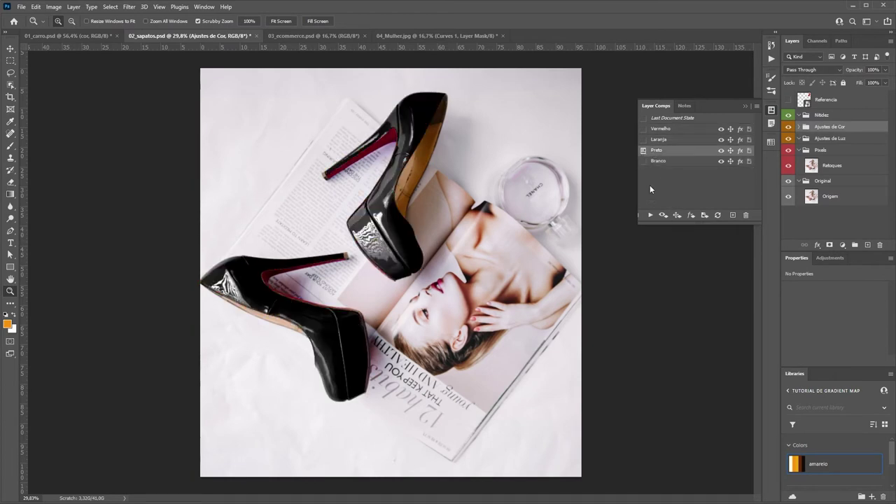
{"action": "left_click", "coordinate": [643, 161]}
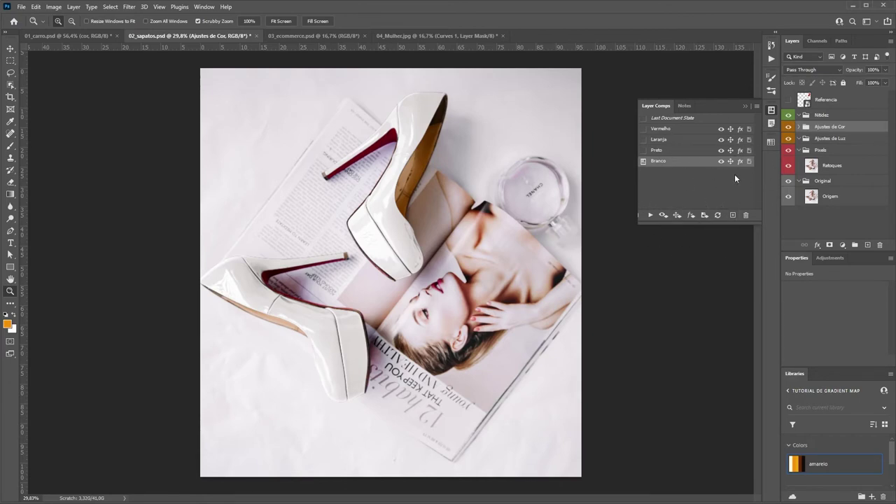
{"action": "left_click", "coordinate": [313, 36]}
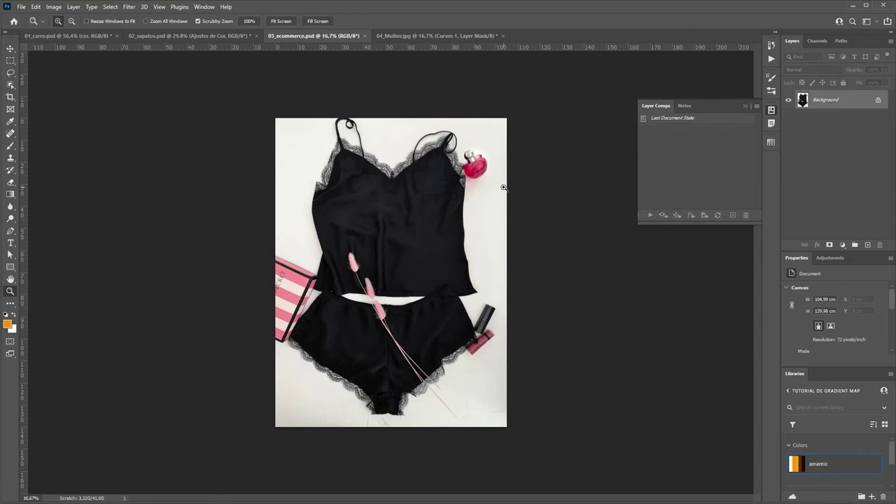
Load Path 1 as a selection around the lingerie garment
{"action": "left_click", "coordinate": [745, 105]}
{"action": "left_click", "coordinate": [841, 40]}
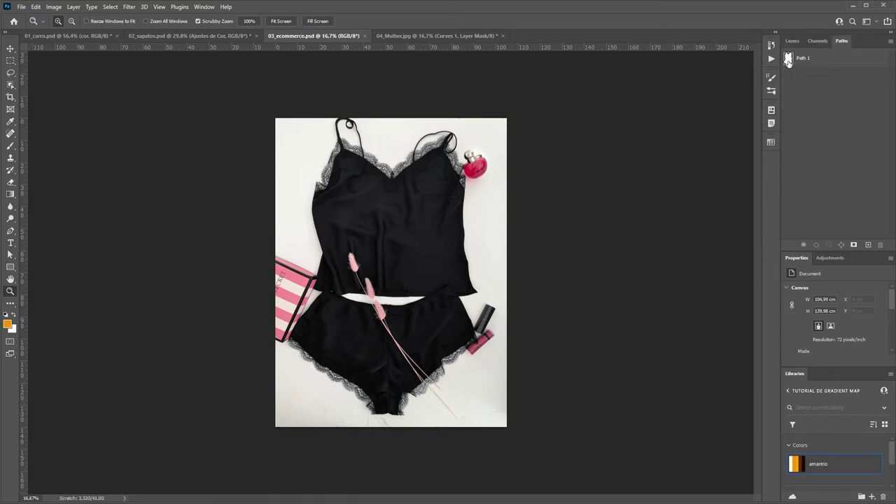
{"action": "left_click", "coordinate": [791, 61]}
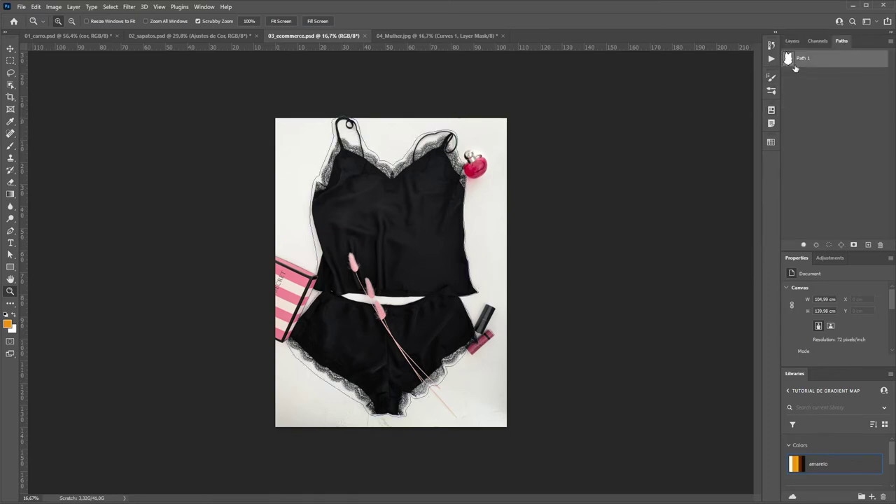
{"action": "left_click", "coordinate": [789, 60], "text": "ctrl"}
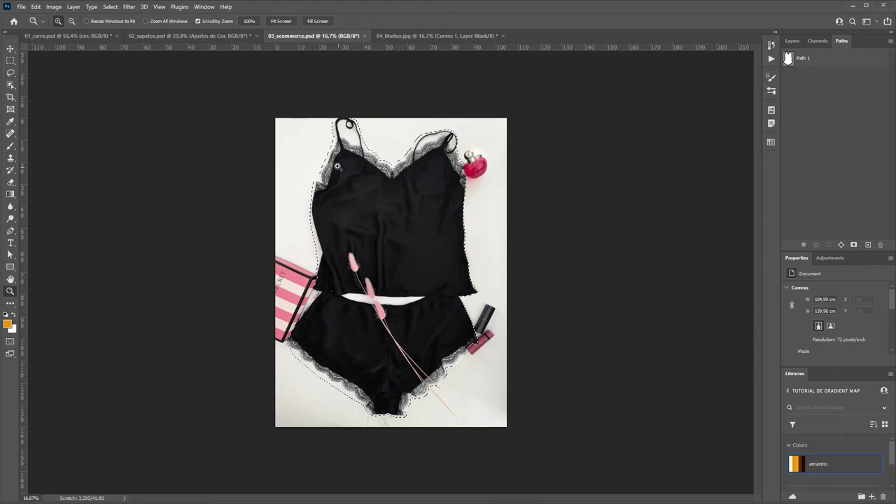
{"action": "left_click", "coordinate": [792, 40]}
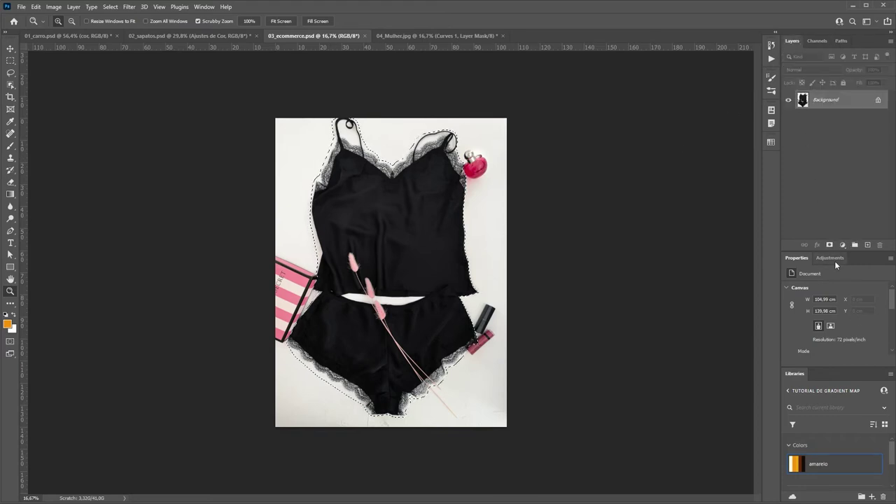
Zoom in and run the 001 - Base action, then select the Ajustes de Cor group
{"action": "left_click", "coordinate": [843, 245]}
{"action": "left_click", "coordinate": [858, 405]}
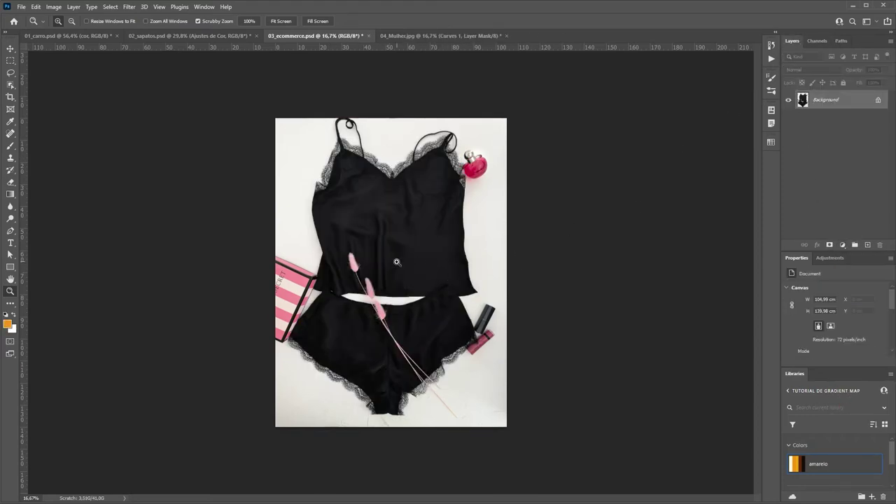
{"action": "left_click_drag", "start_coordinate": [397, 263], "coordinate": [409, 224]}
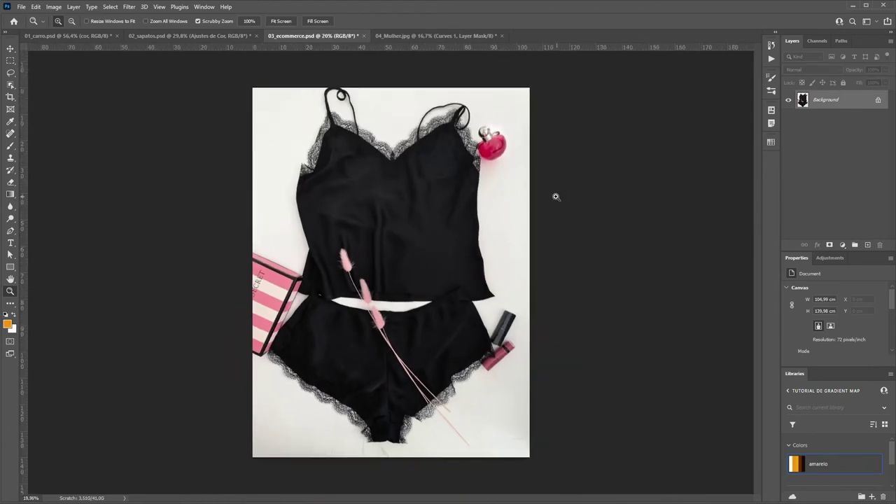
{"action": "left_click_drag", "start_coordinate": [556, 197], "coordinate": [670, 133]}
{"action": "left_click", "coordinate": [770, 60]}
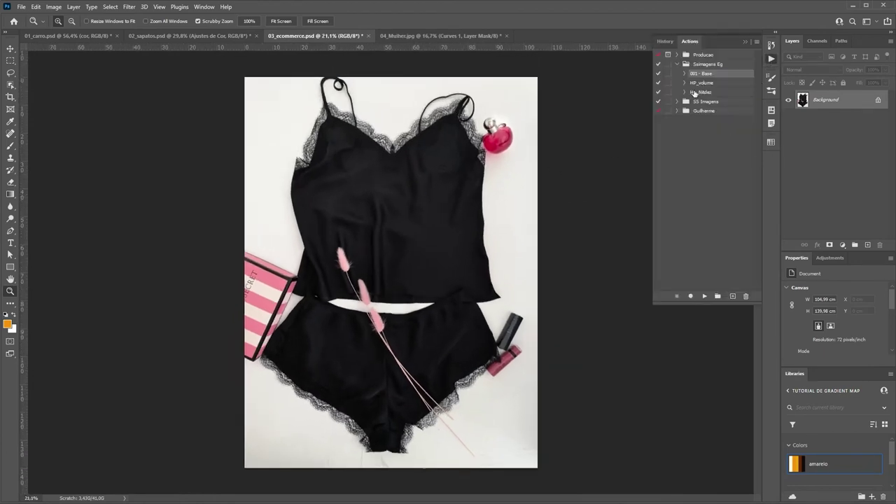
{"action": "left_click", "coordinate": [704, 296]}
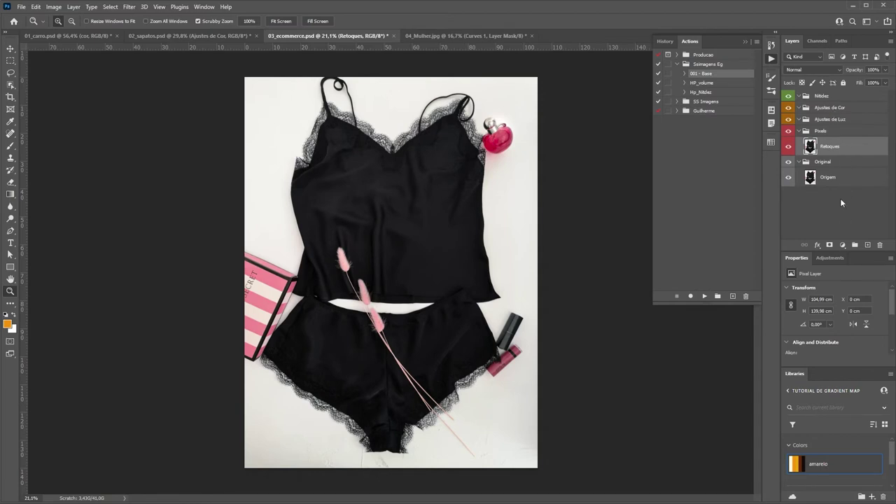
{"action": "left_click", "coordinate": [830, 107]}
{"action": "left_click", "coordinate": [842, 245]}
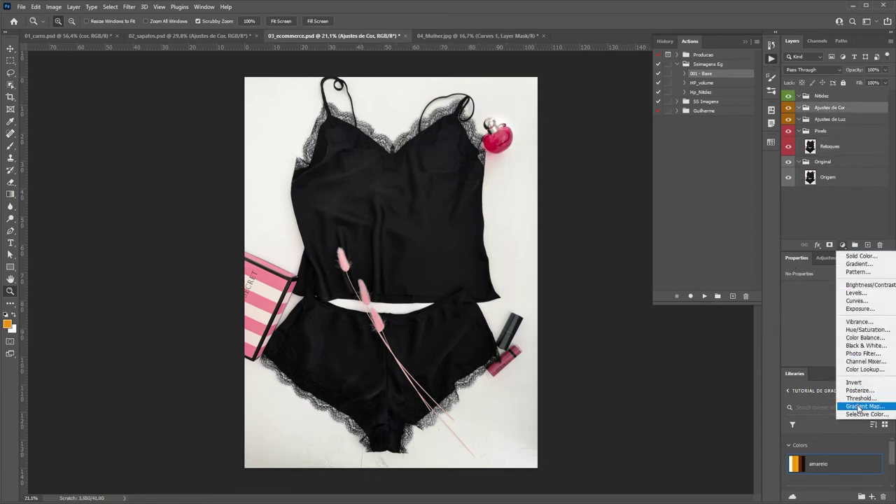
Add a first Gradient Map adjustment and dismiss its gradient editor
{"action": "left_click", "coordinate": [860, 407]}
{"action": "left_click", "coordinate": [815, 291]}
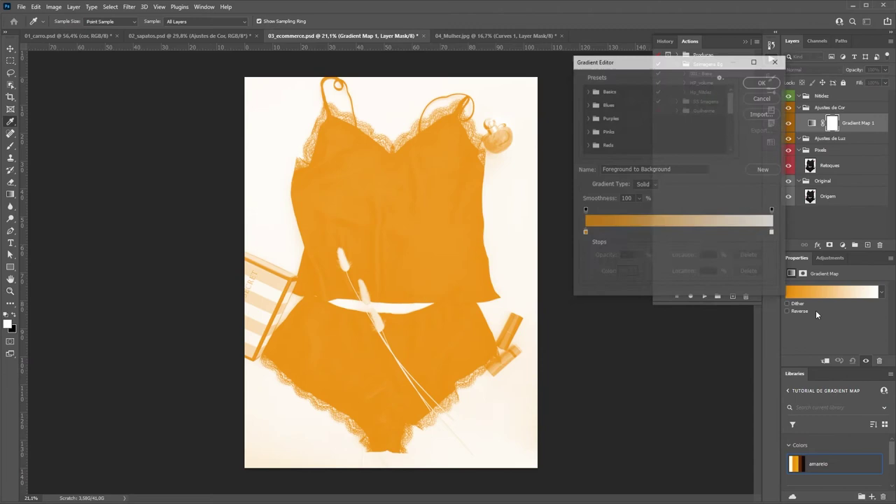
{"action": "left_click", "coordinate": [763, 83]}
{"action": "key", "text": "z"}
Reload Path 1 and replace Gradient Map 1 with one masked to the garment
{"action": "left_click", "coordinate": [842, 40]}
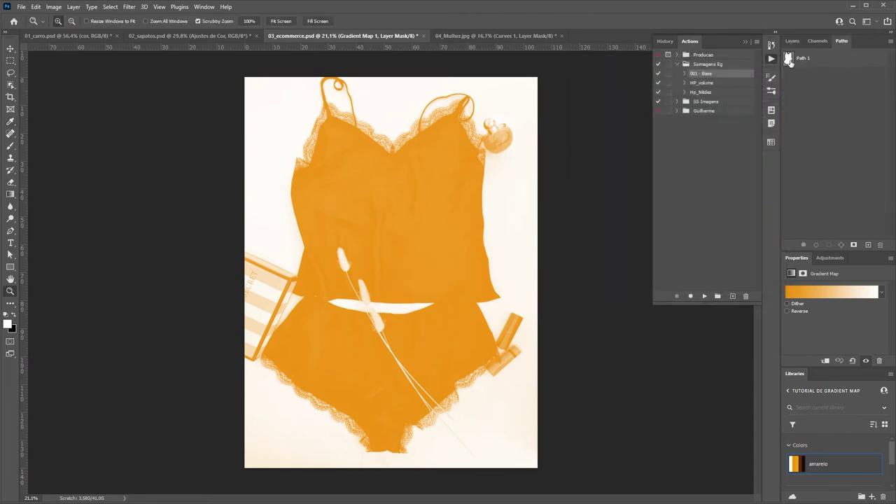
{"action": "left_click", "coordinate": [789, 61], "text": "ctrl"}
{"action": "left_click", "coordinate": [792, 41]}
{"action": "left_click_drag", "start_coordinate": [875, 125], "coordinate": [880, 245]}
{"action": "left_click", "coordinate": [842, 244]}
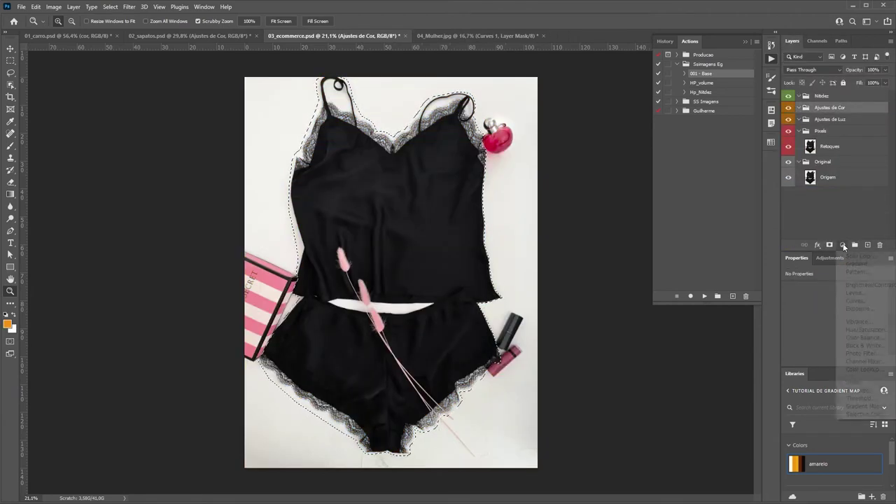
{"action": "left_click", "coordinate": [864, 406]}
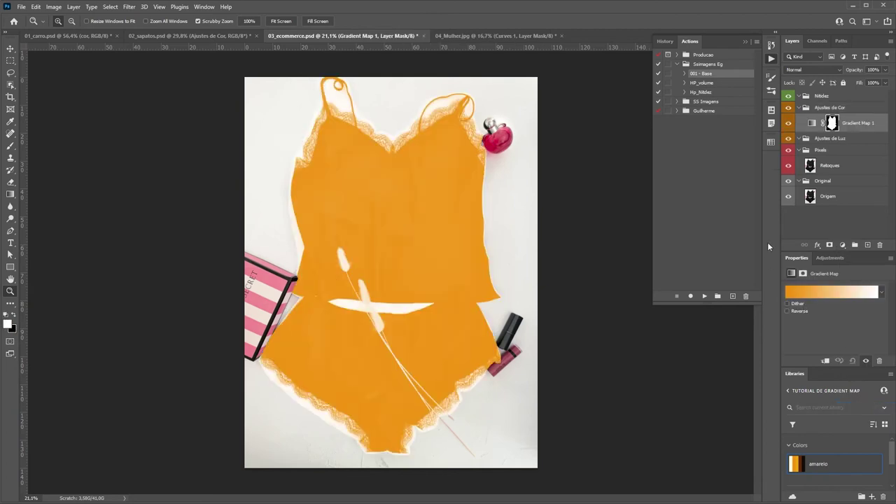
{"action": "left_click", "coordinate": [813, 292]}
In Adobe Color, go to Tendências and open the full Moda fashion collection
{"action": "key", "text": "Escape"}
{"action": "key", "text": "alt+Tab"}
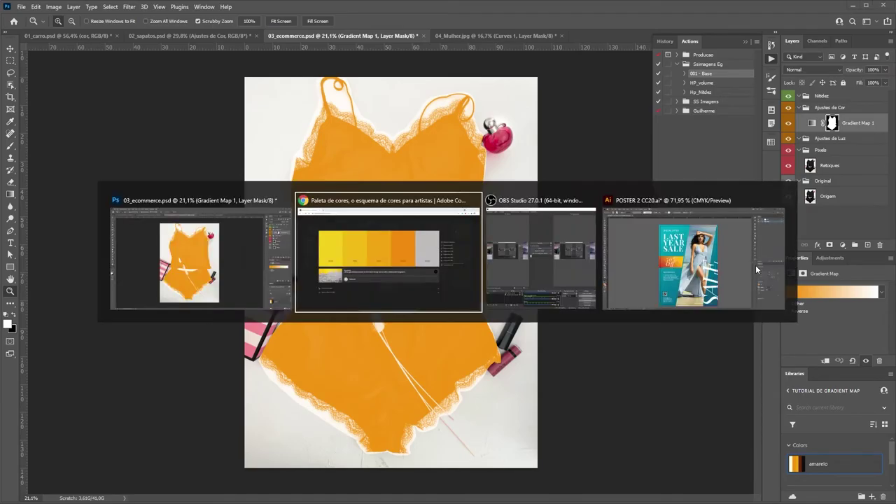
{"action": "key", "text": "Escape"}
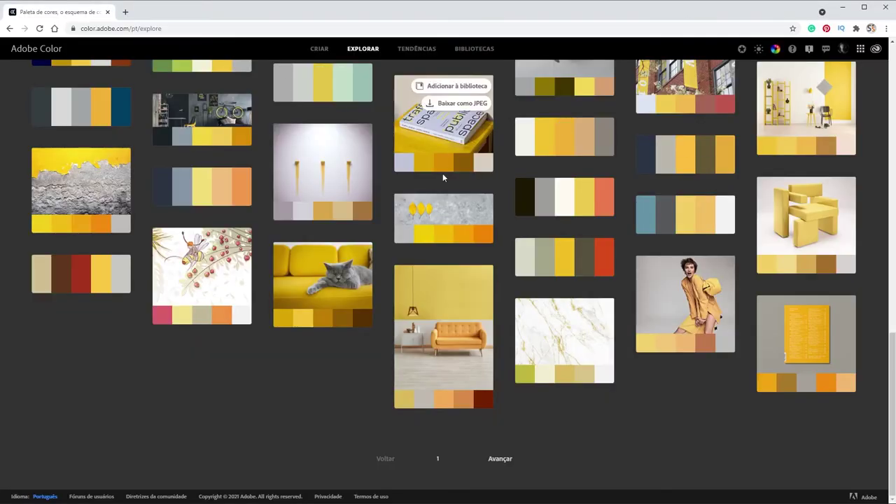
{"action": "scroll", "coordinate": [443, 173], "scroll_direction": "up", "scroll_amount": 2}
{"action": "scroll", "coordinate": [448, 189], "scroll_direction": "up", "scroll_amount": 5}
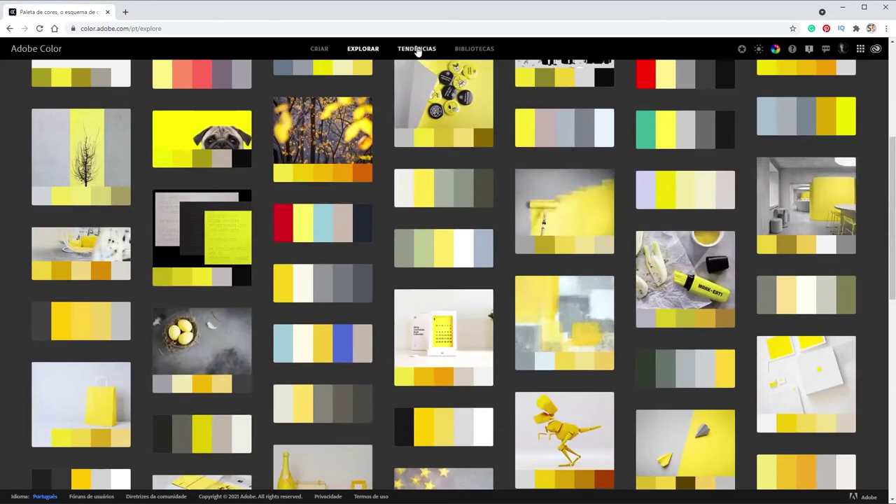
{"action": "left_click", "coordinate": [416, 48]}
{"action": "scroll", "coordinate": [432, 272], "scroll_direction": "down", "scroll_amount": 2}
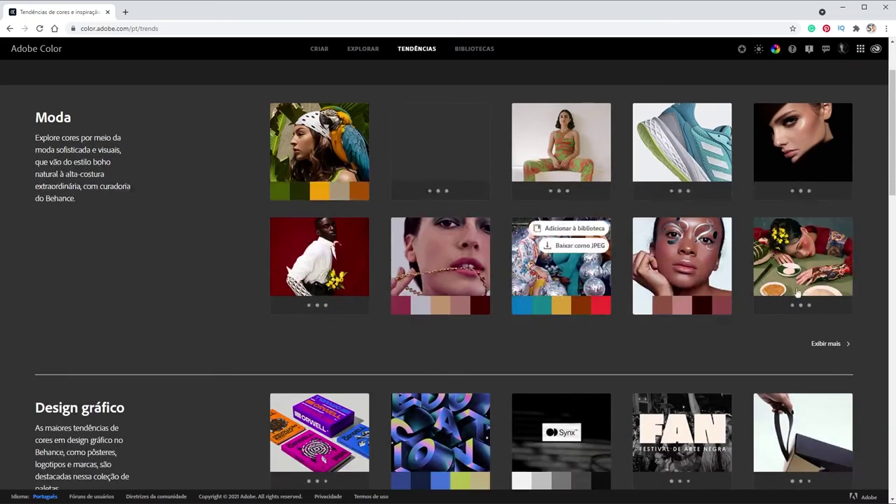
{"action": "left_click", "coordinate": [833, 351]}
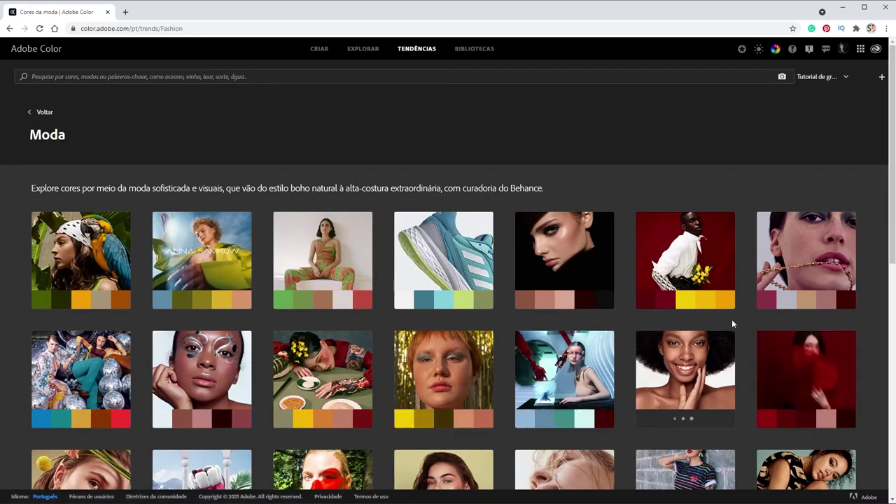
Copy the dark brown swatch's hex code from the Glowing Skin palette
{"action": "scroll", "coordinate": [731, 319], "scroll_direction": "down", "scroll_amount": 4}
{"action": "scroll", "coordinate": [711, 309], "scroll_direction": "down", "scroll_amount": 2}
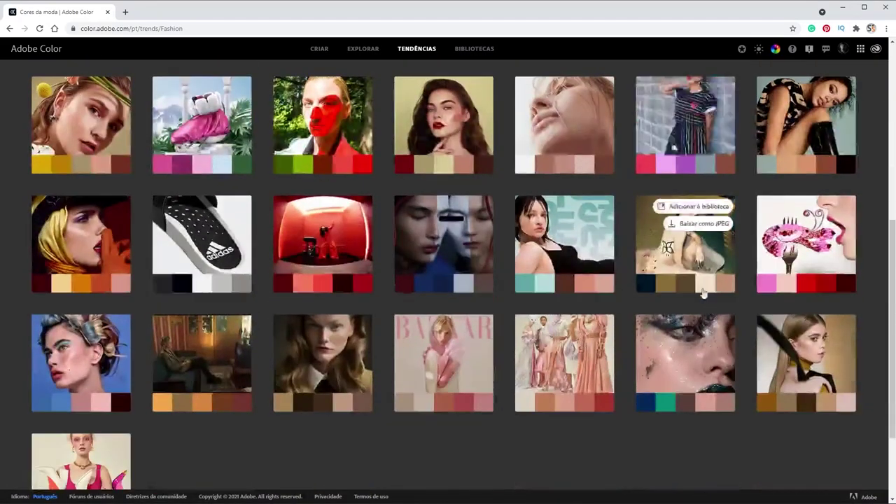
{"action": "scroll", "coordinate": [707, 302], "scroll_direction": "up", "scroll_amount": 2}
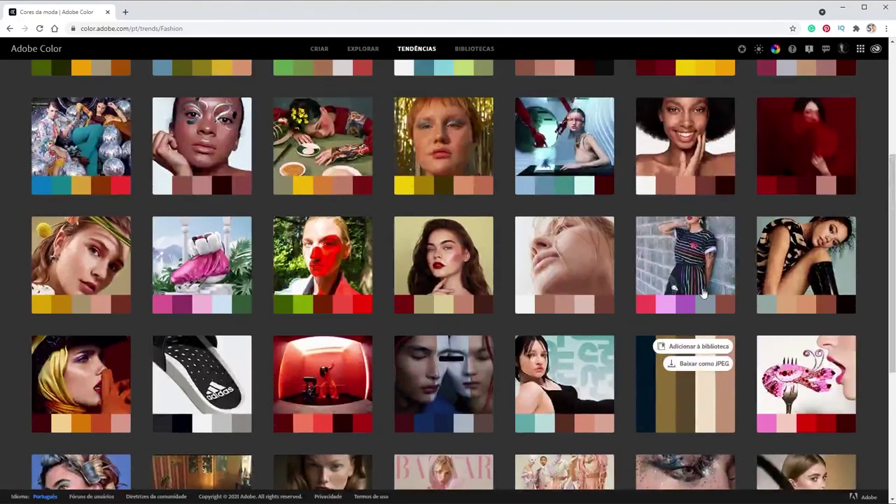
{"action": "left_click", "coordinate": [462, 308]}
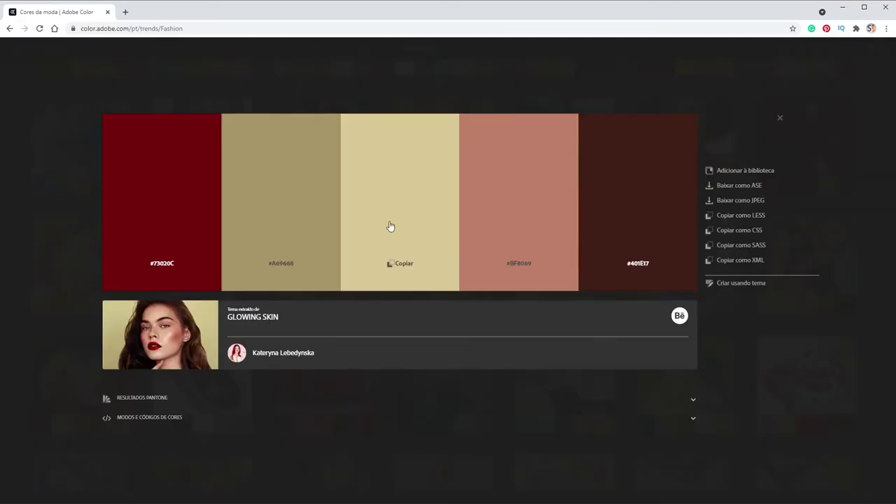
{"action": "left_click", "coordinate": [643, 269]}
{"action": "key", "text": "alt+Tab"}
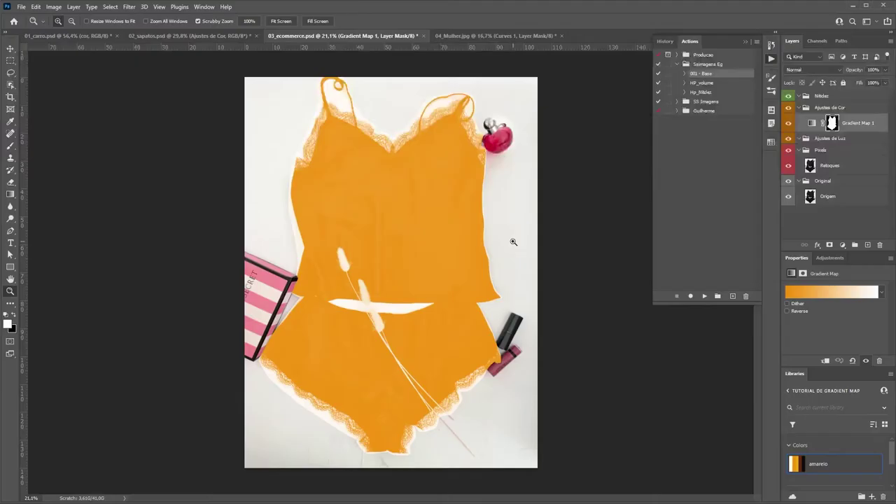
Paste #401E17 as Gradient Map 1's dark-end stop colour and confirm the gradient
{"action": "left_click", "coordinate": [838, 297]}
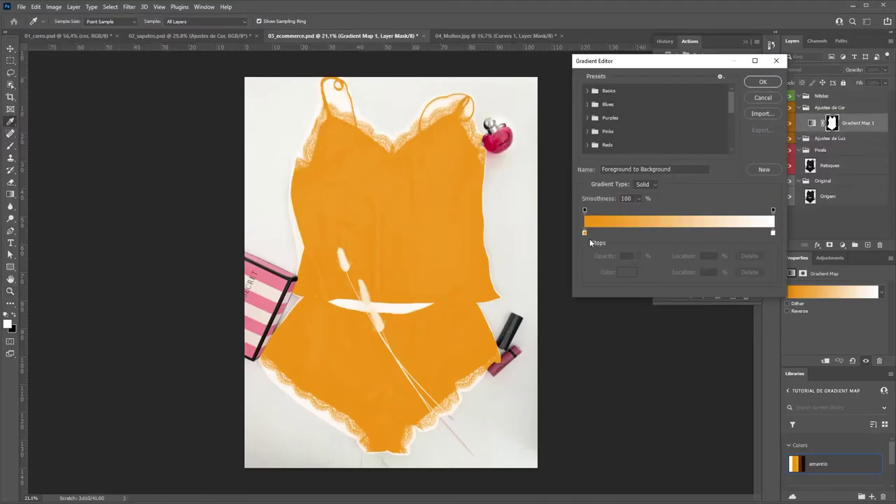
{"action": "left_click", "coordinate": [585, 232]}
{"action": "left_click", "coordinate": [629, 273]}
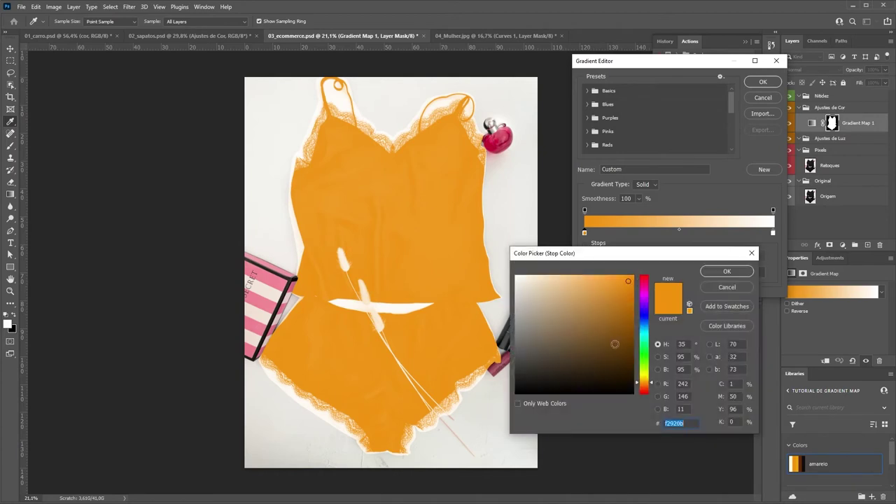
{"action": "key", "text": "ctrl+v"}
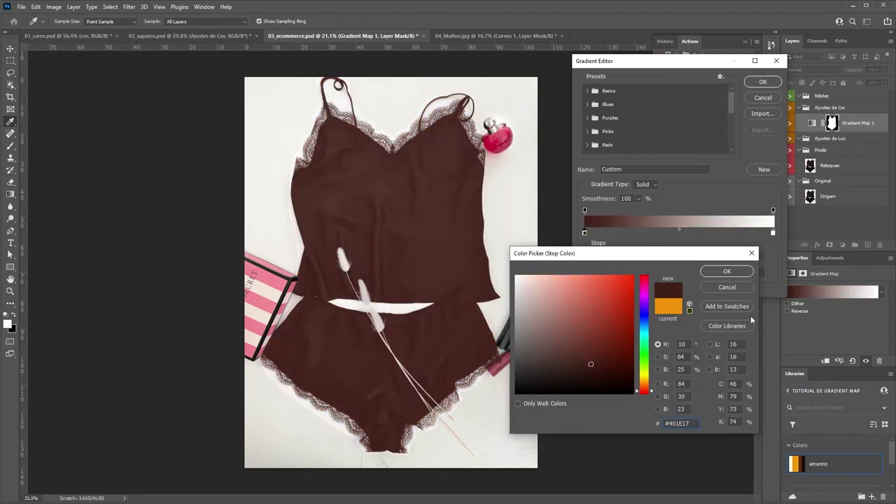
{"action": "left_click", "coordinate": [732, 276]}
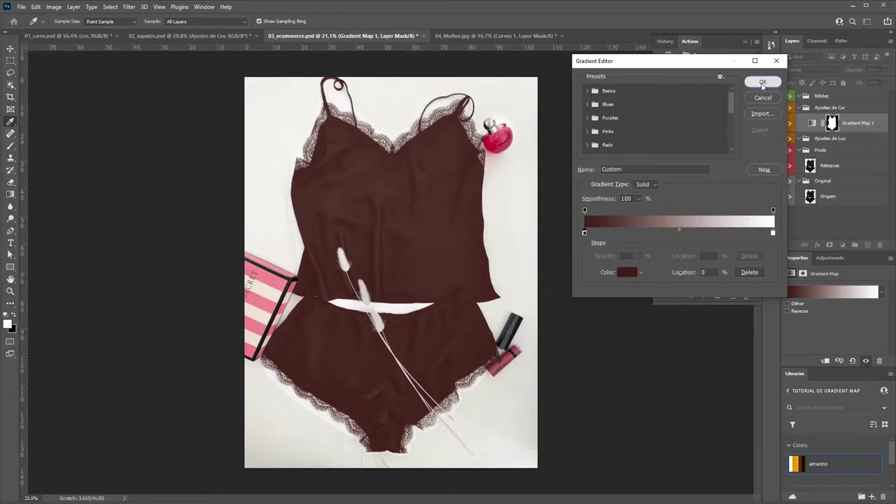
{"action": "left_click", "coordinate": [763, 82]}
Add a #401E17 Color Fill test rectangle across the camisole's middle
{"action": "key", "text": "z"}
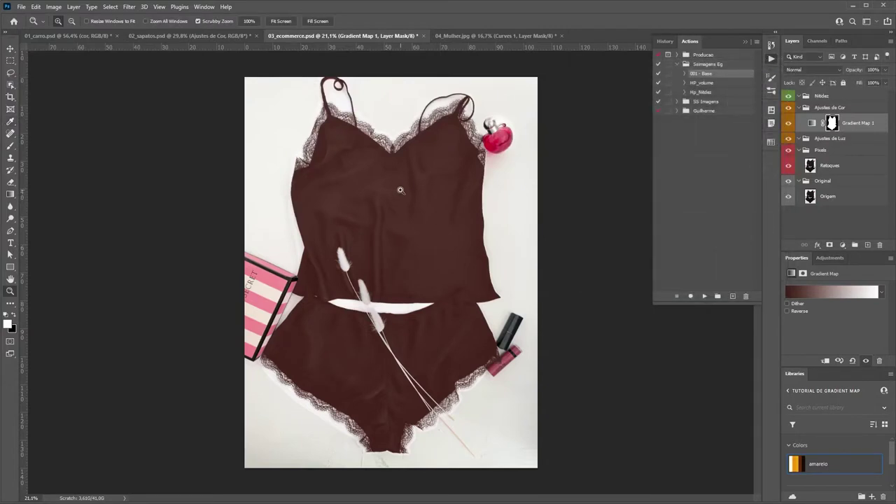
{"action": "key", "text": "m"}
{"action": "left_click_drag", "start_coordinate": [317, 203], "coordinate": [470, 234]}
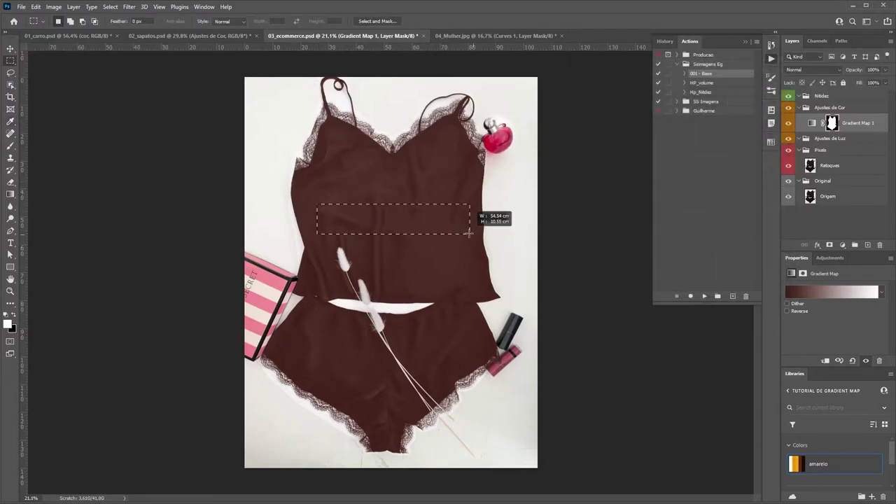
{"action": "left_click", "coordinate": [842, 244]}
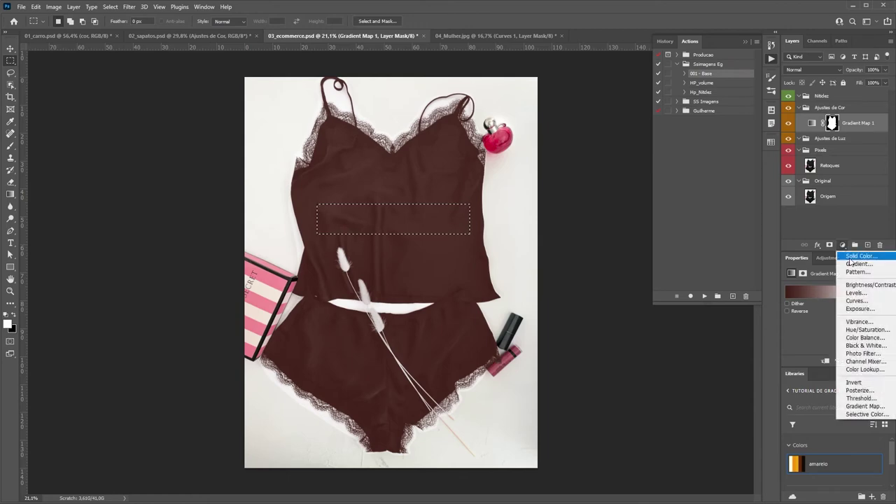
{"action": "left_click", "coordinate": [812, 253]}
{"action": "type", "text": "401E17"}
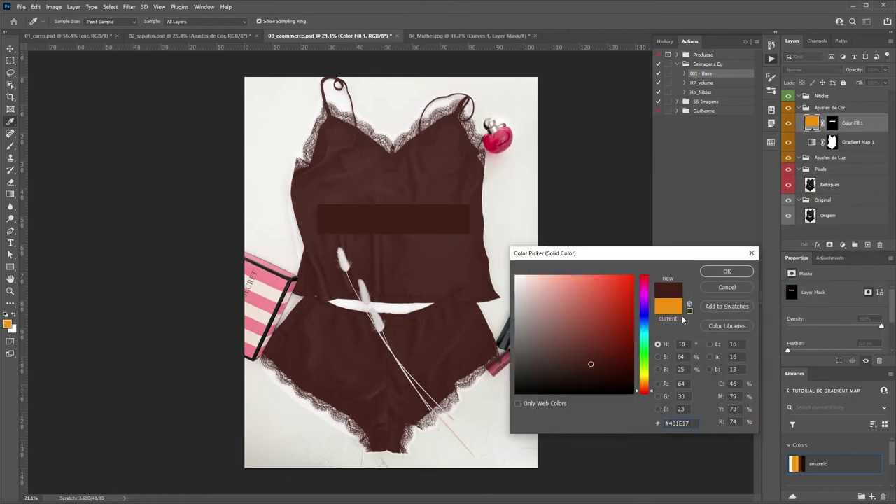
{"action": "left_click", "coordinate": [726, 271]}
{"action": "key", "text": "z"}
{"action": "mouse_move", "coordinate": [413, 254]}
{"action": "left_mouse_down"}
{"action": "mouse_move", "coordinate": [418, 228]}
{"action": "mouse_move", "coordinate": [397, 230]}
{"action": "mouse_move", "coordinate": [407, 221]}
{"action": "left_mouse_up"}
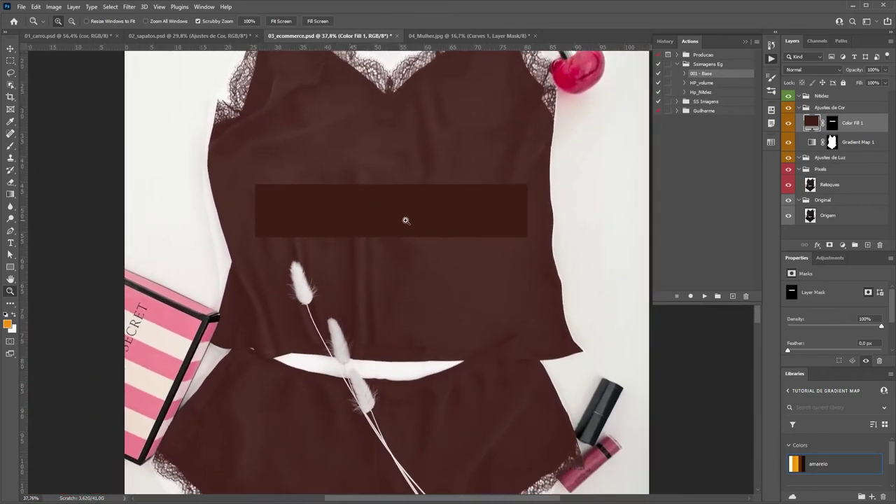
Move the gradient's white stop to about 88% and lower the dark stop's brightness to 24
{"action": "left_click", "coordinate": [811, 142]}
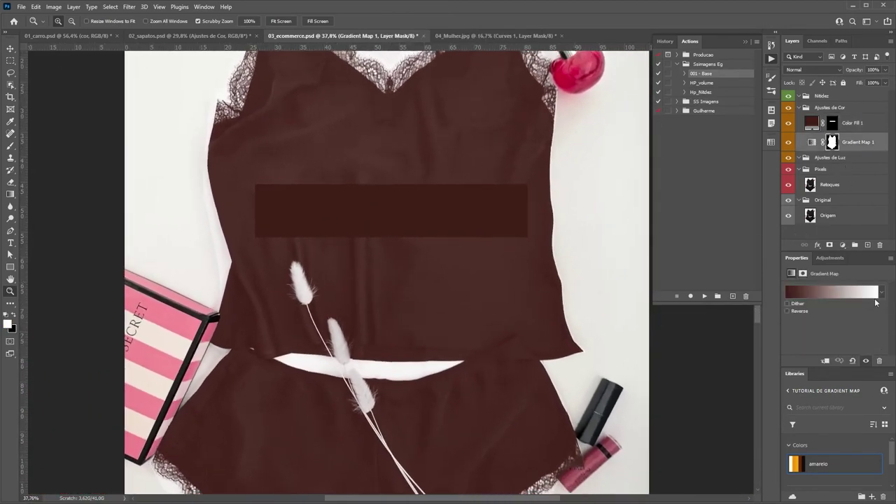
{"action": "left_click", "coordinate": [868, 293]}
{"action": "left_click_drag", "start_coordinate": [773, 233], "coordinate": [741, 237]}
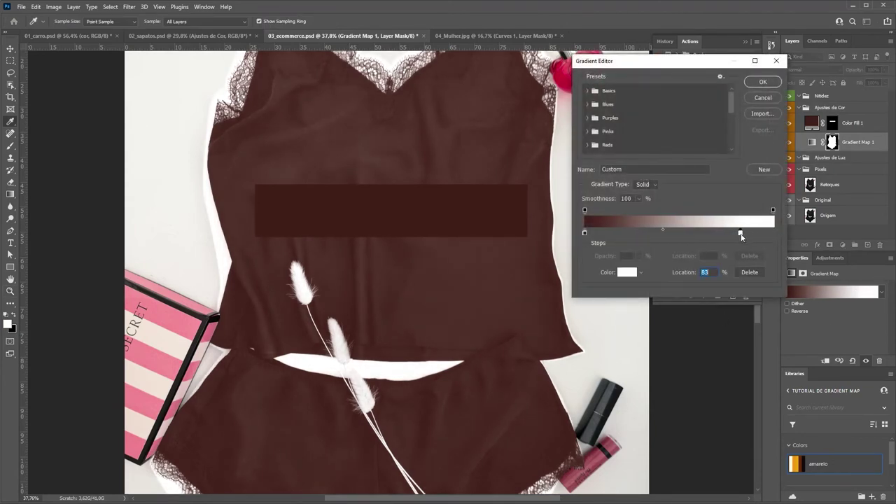
{"action": "left_click", "coordinate": [584, 233]}
{"action": "left_click", "coordinate": [622, 272]}
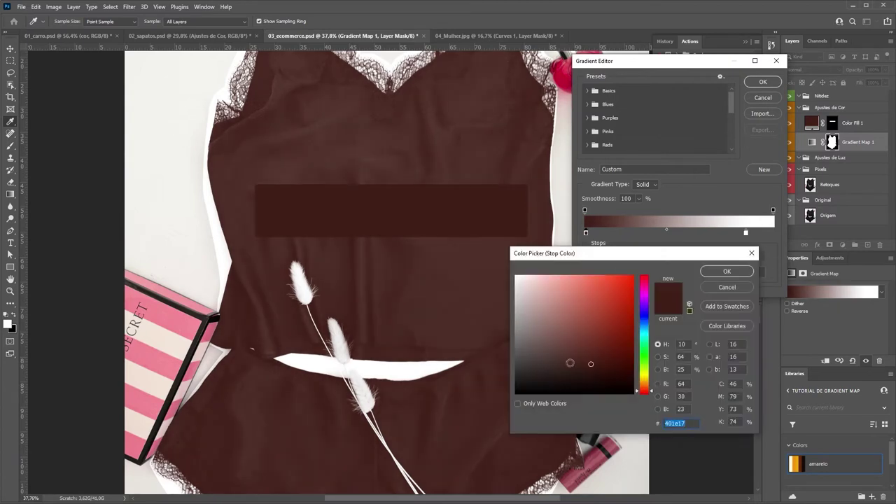
{"action": "left_click", "coordinate": [681, 369]}
{"action": "key", "text": "Down"}
{"action": "key", "text": "Return"}
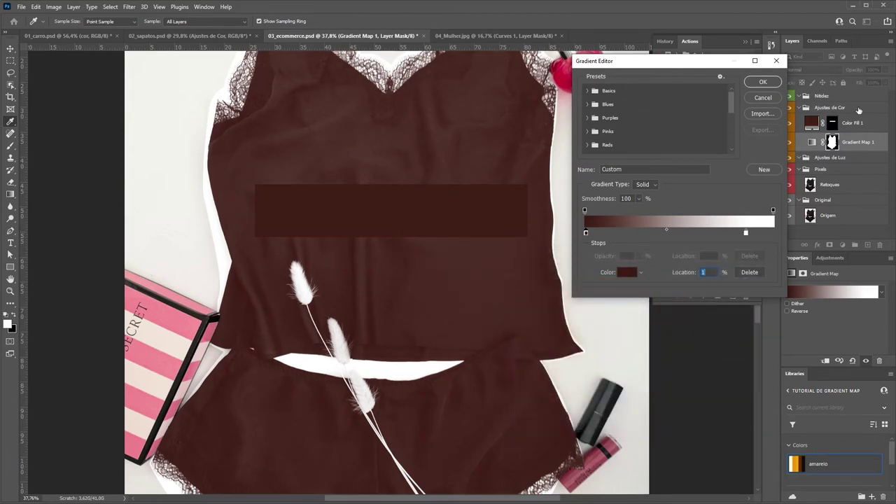
{"action": "left_click", "coordinate": [775, 83]}
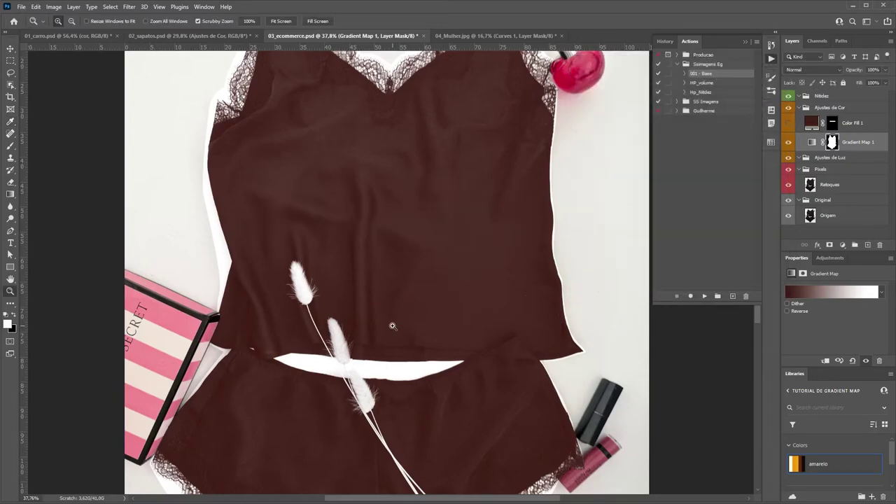
Fill the Alpha 1 flower-stalk selection black in the Gradient Map 1 mask
{"action": "key", "text": "ctrl+0"}
{"action": "left_click", "coordinate": [817, 41]}
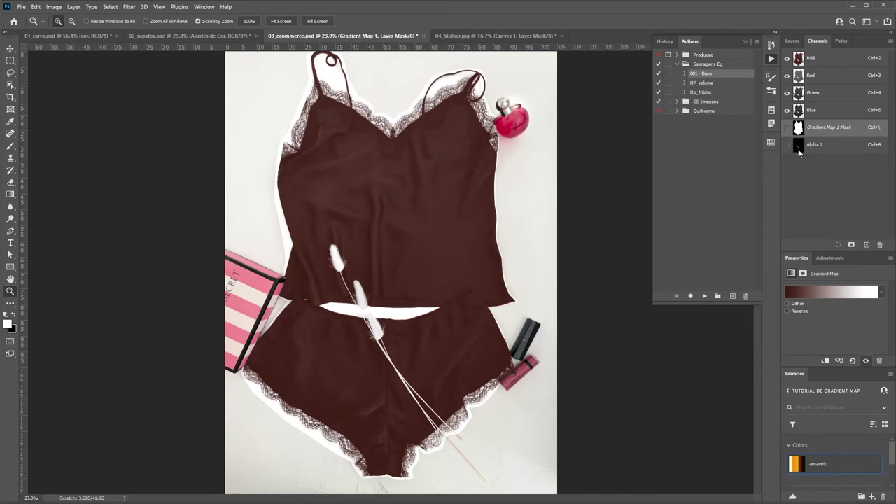
{"action": "left_click", "coordinate": [799, 145], "text": "ctrl"}
{"action": "left_click", "coordinate": [792, 41]}
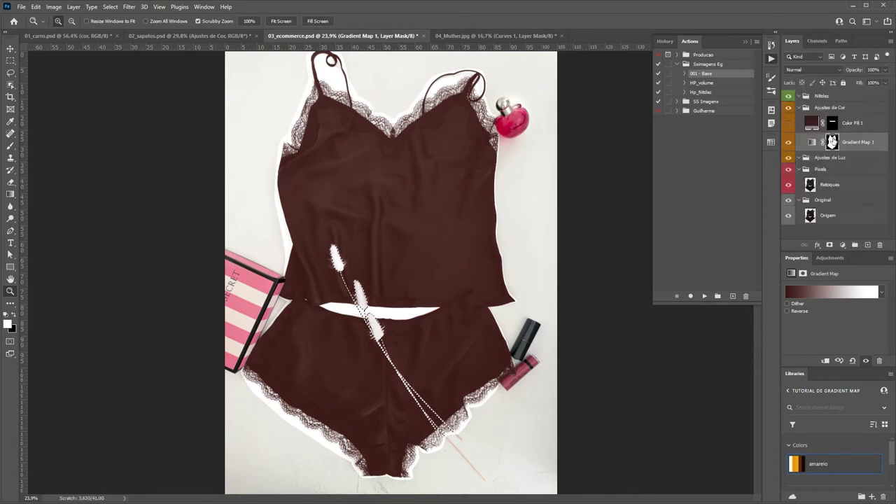
{"action": "left_click", "coordinate": [831, 142]}
{"action": "key", "text": "ctrl+BackSpace"}
{"action": "key", "text": "ctrl+d"}
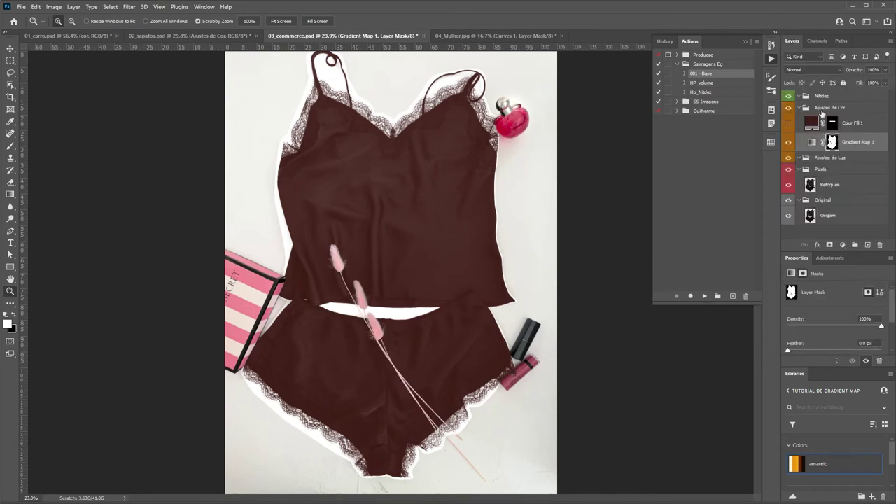
{"action": "left_click_drag", "start_coordinate": [448, 165], "coordinate": [460, 168]}
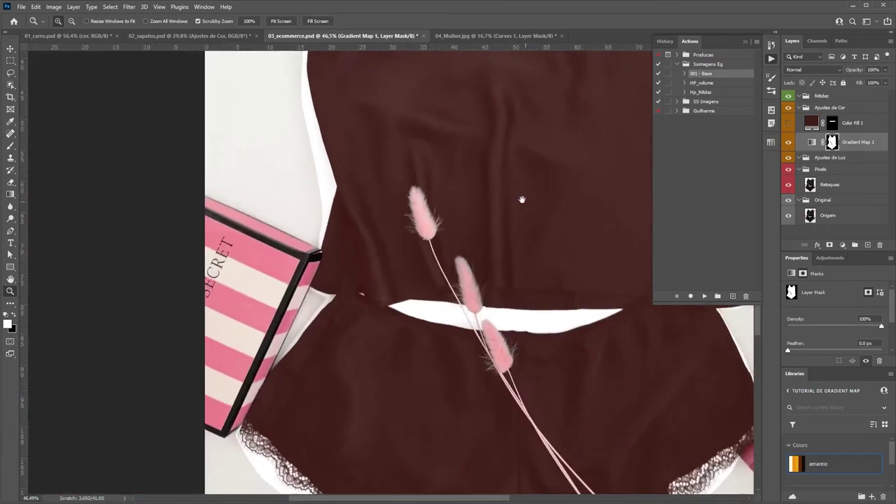
{"action": "left_click_drag", "start_coordinate": [519, 180], "coordinate": [425, 206]}
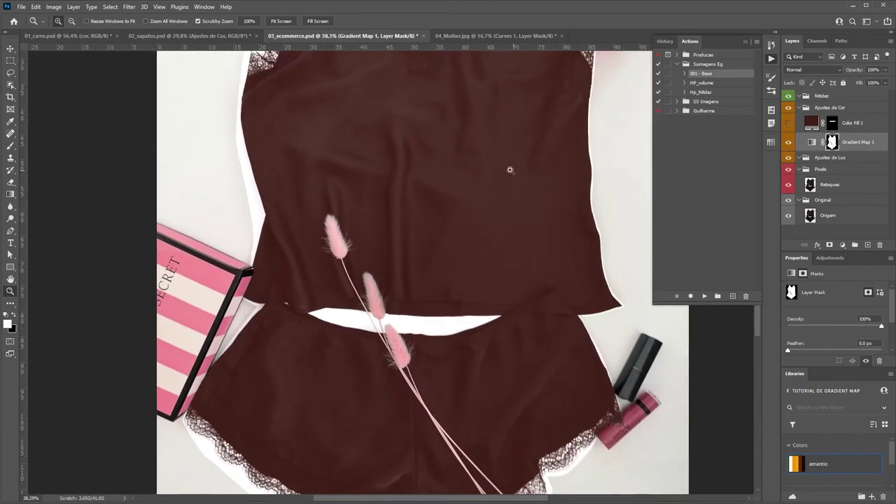
{"action": "mouse_move", "coordinate": [510, 170]}
{"action": "left_mouse_down"}
{"action": "mouse_move", "coordinate": [480, 213]}
{"action": "mouse_move", "coordinate": [491, 219]}
{"action": "left_mouse_up"}
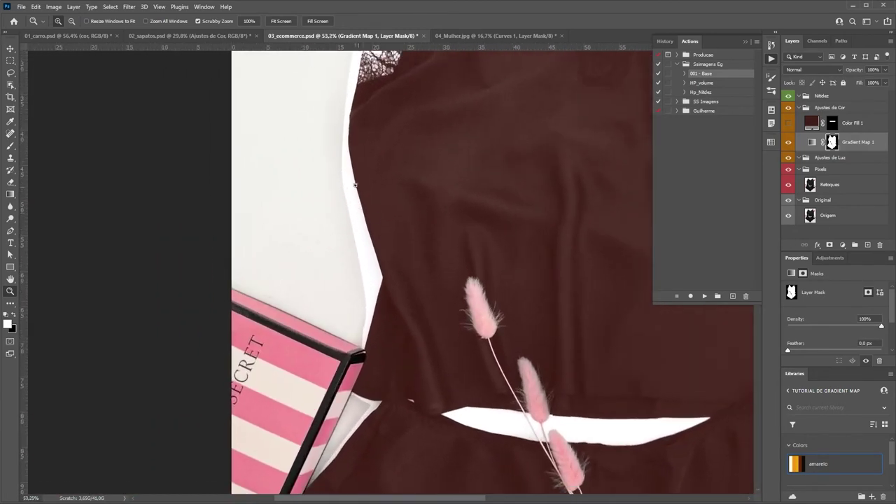
{"action": "mouse_move", "coordinate": [362, 222]}
{"action": "left_mouse_down"}
{"action": "mouse_move", "coordinate": [370, 294]}
{"action": "mouse_move", "coordinate": [428, 270]}
{"action": "mouse_move", "coordinate": [506, 117]}
{"action": "left_mouse_up"}
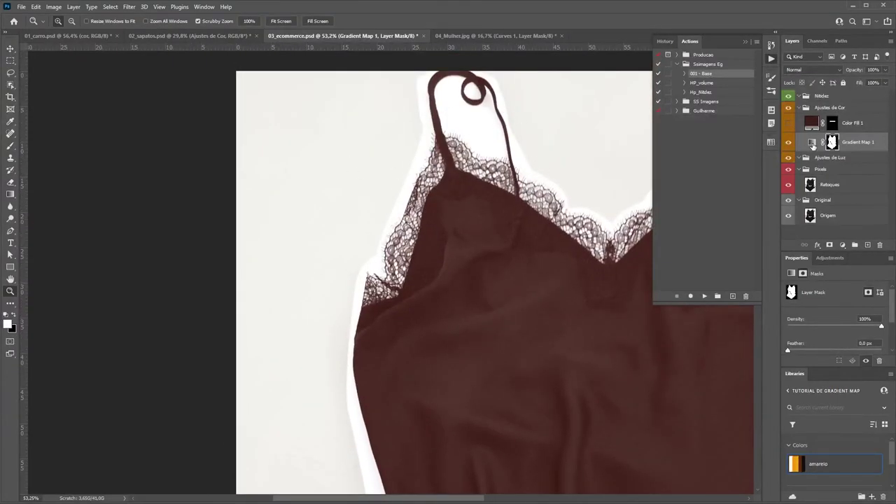
Set the gradient's white stop to off-white f0f0f0 (9% black) and confirm
{"action": "left_click", "coordinate": [812, 142]}
{"action": "left_click", "coordinate": [873, 293]}
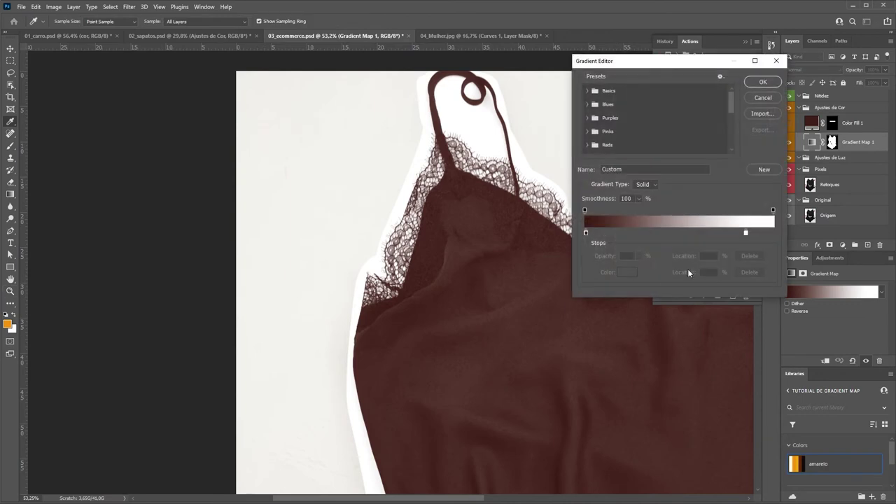
{"action": "left_click", "coordinate": [745, 234]}
{"action": "left_click", "coordinate": [627, 272]}
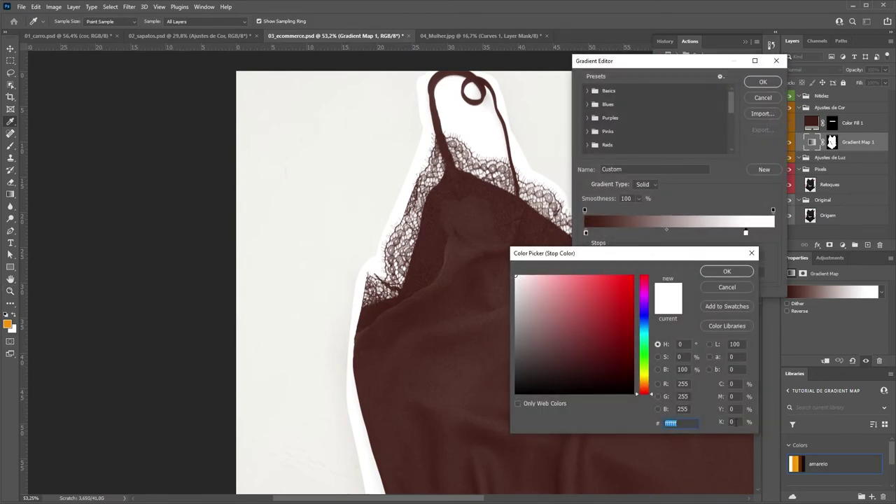
{"action": "key", "text": "Up"}
{"action": "key", "text": "Up"}
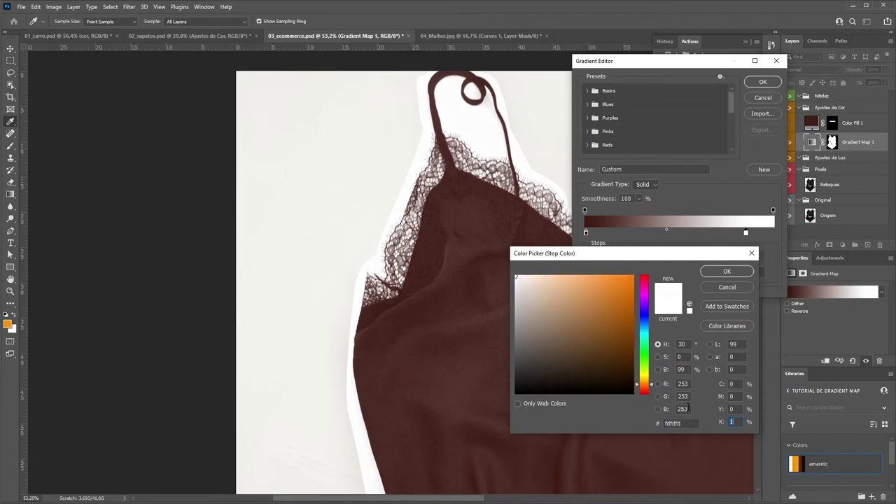
{"action": "key", "text": "Up"}
{"action": "key", "text": "Up"}
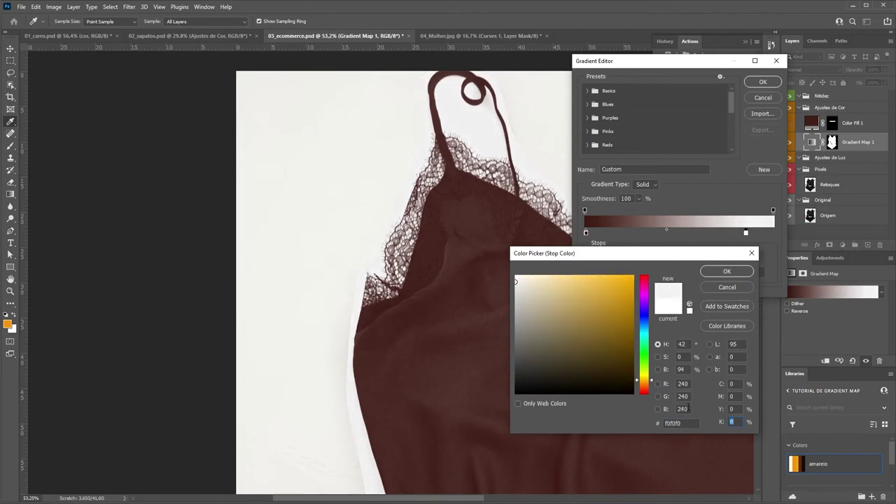
{"action": "key", "text": "Up"}
{"action": "key", "text": "Return"}
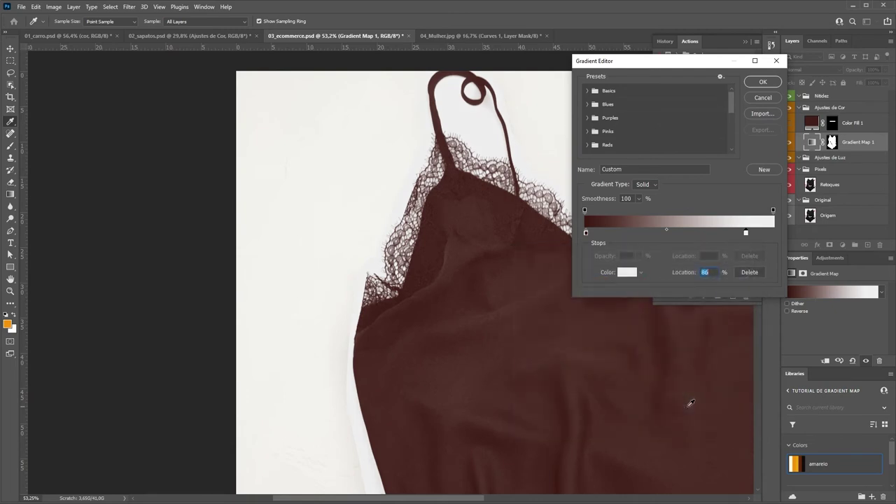
{"action": "key", "text": "Return"}
Target the Gradient Map mask with a black brush of about 90 px
{"action": "key", "text": "z"}
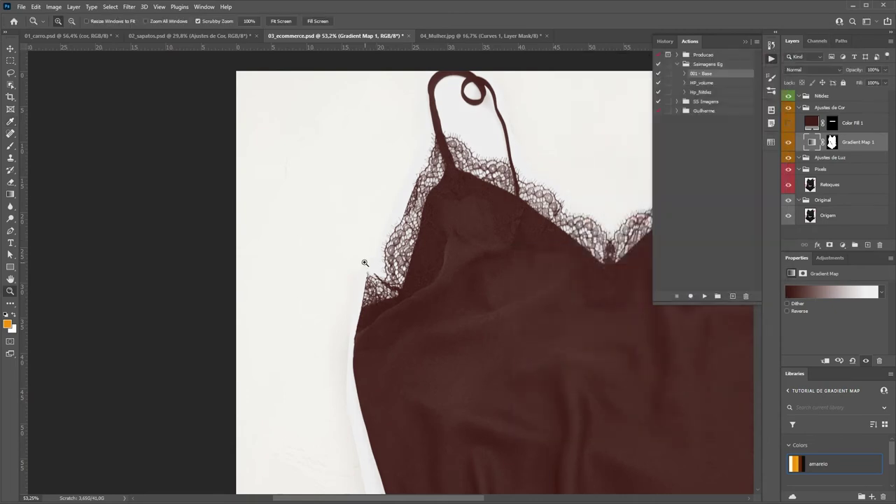
{"action": "key", "text": "b"}
{"action": "left_click", "coordinate": [831, 142]}
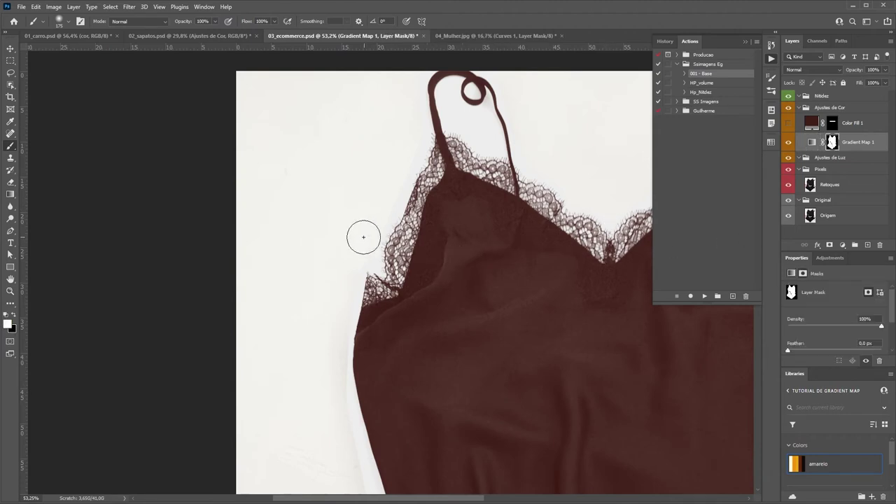
{"action": "key", "text": "x"}
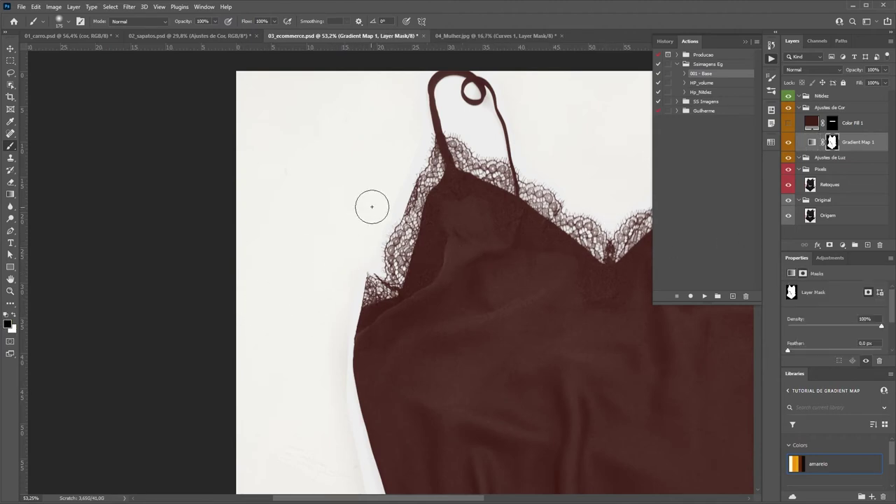
{"action": "key", "text": "bracketleft"}
{"action": "key", "text": "bracketleft"}
{"action": "key", "text": "bracketleft"}
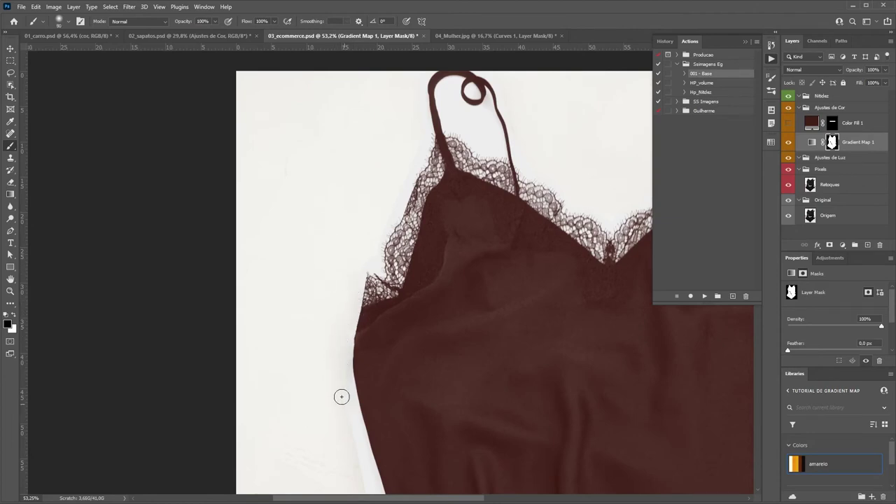
{"action": "scroll", "coordinate": [343, 350], "scroll_direction": "down", "scroll_amount": 3}
{"action": "scroll", "coordinate": [350, 304], "scroll_direction": "down", "scroll_amount": 3}
Enable pressure-controlled Transfer in Brush Settings
{"action": "key", "text": "F5"}
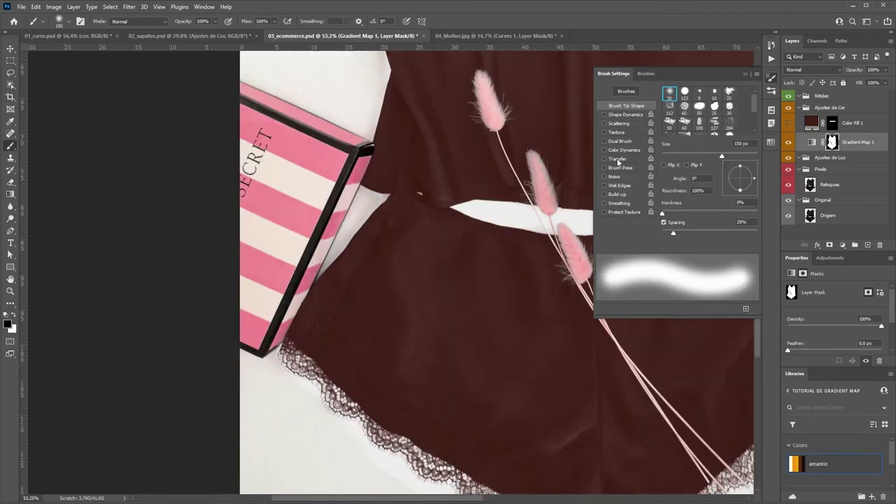
{"action": "left_click", "coordinate": [616, 159]}
{"action": "scroll", "coordinate": [425, 329], "scroll_direction": "down", "scroll_amount": 5}
{"action": "scroll", "coordinate": [431, 358], "scroll_direction": "right", "scroll_amount": 5}
{"action": "scroll", "coordinate": [431, 358], "scroll_direction": "up", "scroll_amount": 3}
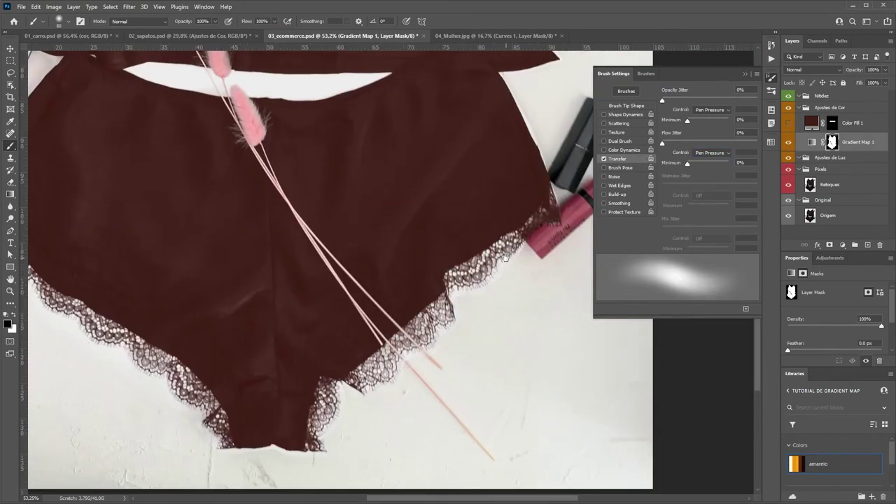
{"action": "scroll", "coordinate": [480, 216], "scroll_direction": "up", "scroll_amount": 5}
{"action": "scroll", "coordinate": [480, 216], "scroll_direction": "up", "scroll_amount": 5}
{"action": "key", "text": "z"}
{"action": "scroll", "coordinate": [439, 298], "scroll_direction": "down", "scroll_amount": 3}
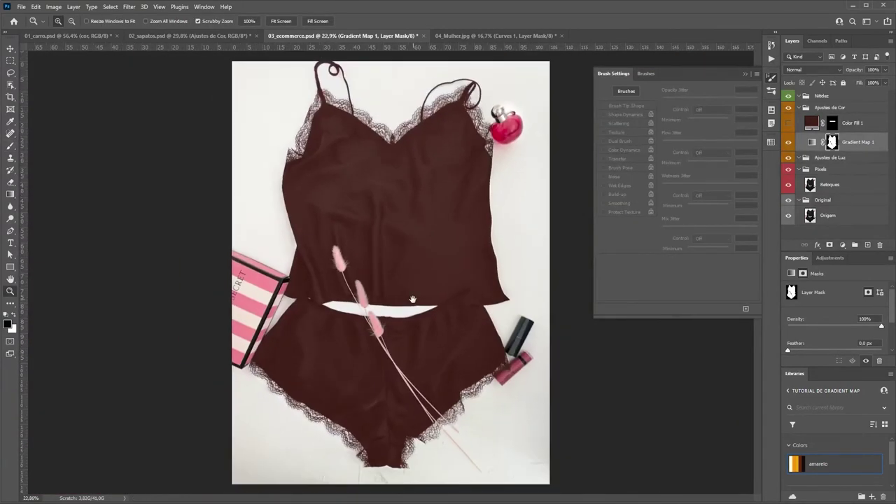
Switch to the 04_Mulher.jpg beach photo and hide the brush settings
{"action": "key", "text": "ctrl+Tab"}
{"action": "left_click", "coordinate": [746, 74]}
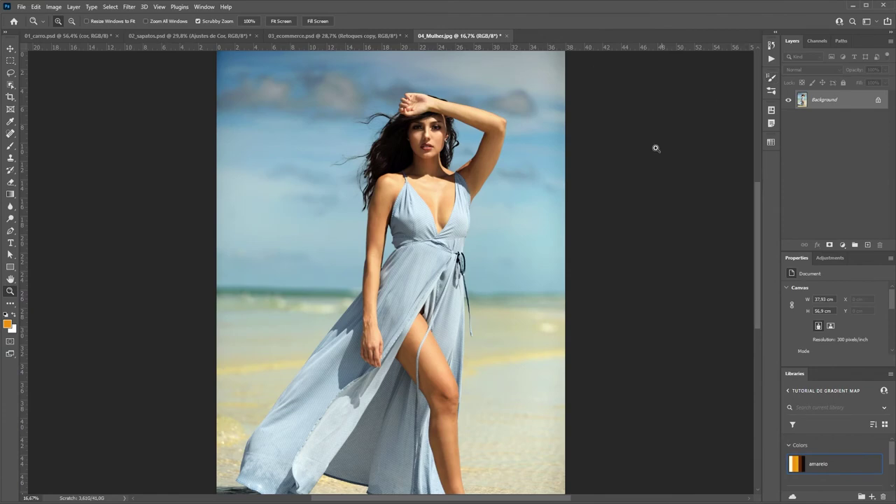
{"action": "scroll", "coordinate": [504, 226], "scroll_direction": "down", "scroll_amount": 2}
{"action": "scroll", "coordinate": [553, 150], "scroll_direction": "up", "scroll_amount": 1}
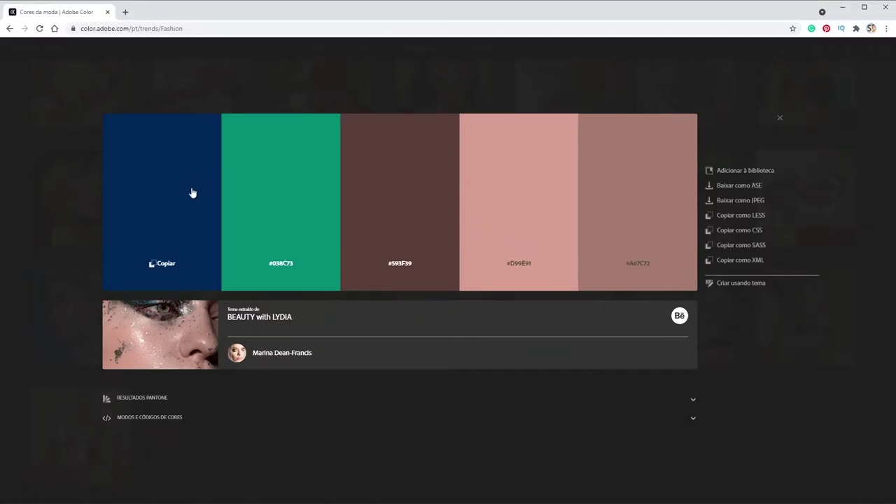
Close the BEAUTY with LYDIA palette and open the TET. 2020 fashion palette
{"action": "left_click", "coordinate": [779, 119]}
{"action": "scroll", "coordinate": [444, 300], "scroll_direction": "up", "scroll_amount": 2}
{"action": "scroll", "coordinate": [442, 299], "scroll_direction": "up", "scroll_amount": 3}
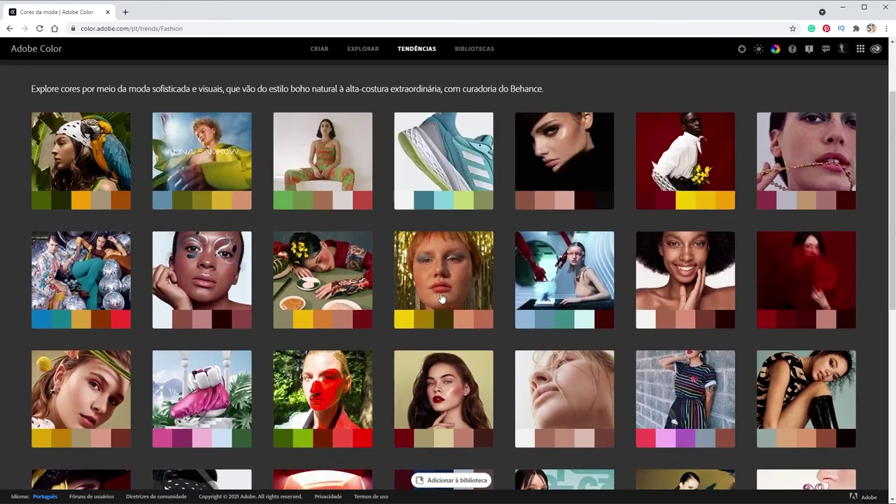
{"action": "left_click", "coordinate": [328, 318]}
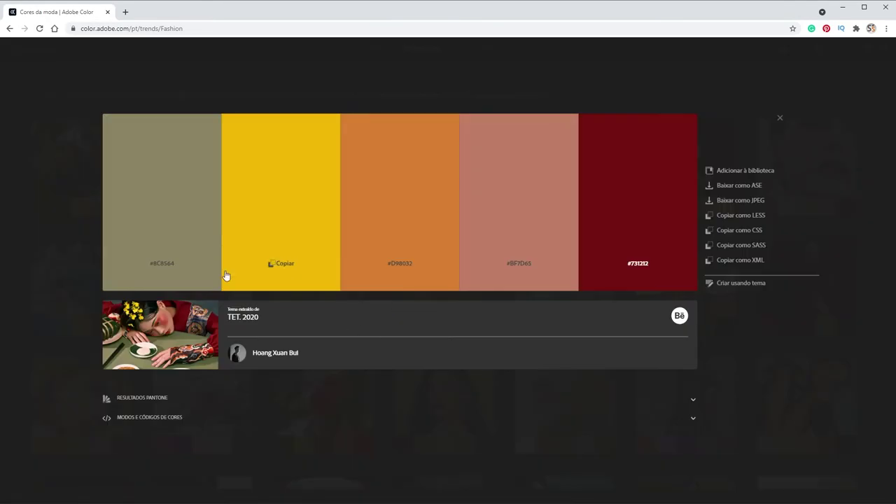
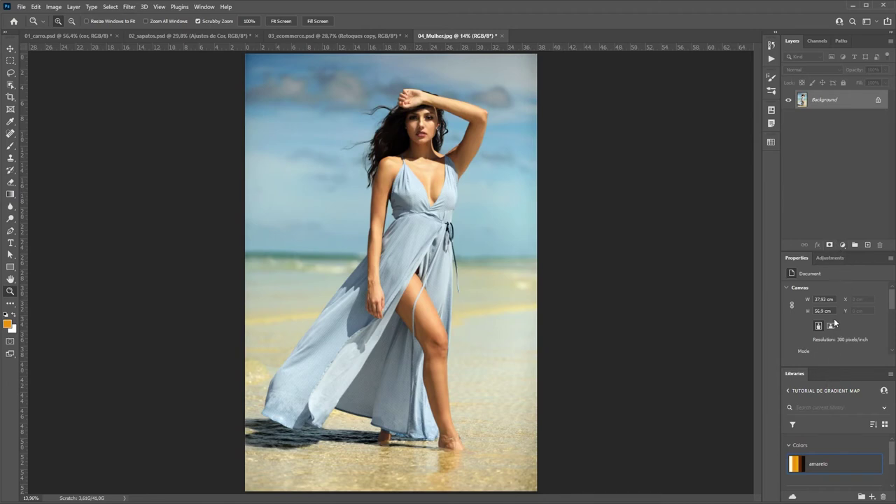
Add a Gradient Map adjustment layer over the 04_Mulher.jpg beach photo
{"action": "left_click", "coordinate": [842, 244]}
{"action": "left_click", "coordinate": [861, 409]}
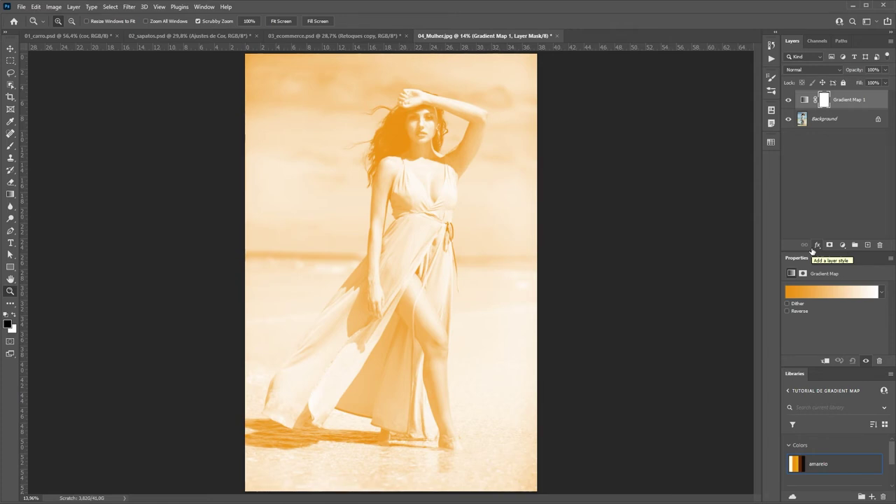
Set the gradient's left stop to dark red #731212, copied from the Adobe Color palette
{"action": "left_click", "coordinate": [827, 291]}
{"action": "left_click", "coordinate": [583, 233]}
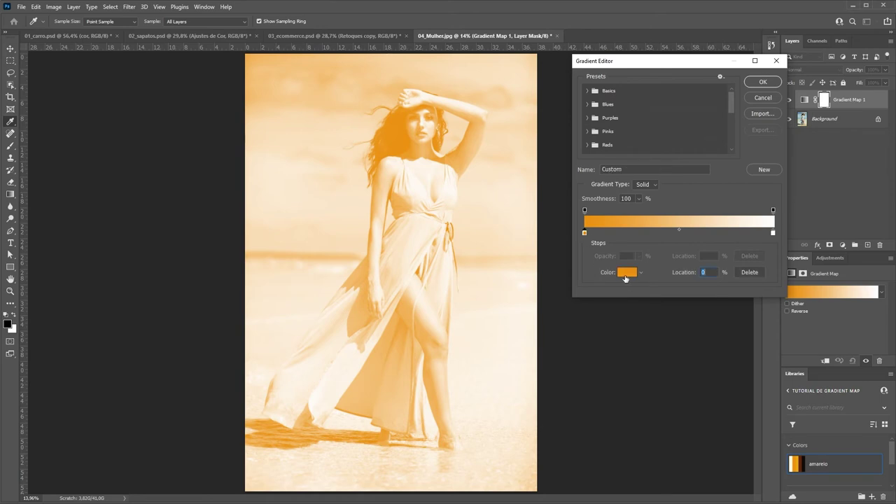
{"action": "key", "text": "alt+Tab"}
{"action": "key", "text": "Tab"}
{"action": "key", "text": "Tab"}
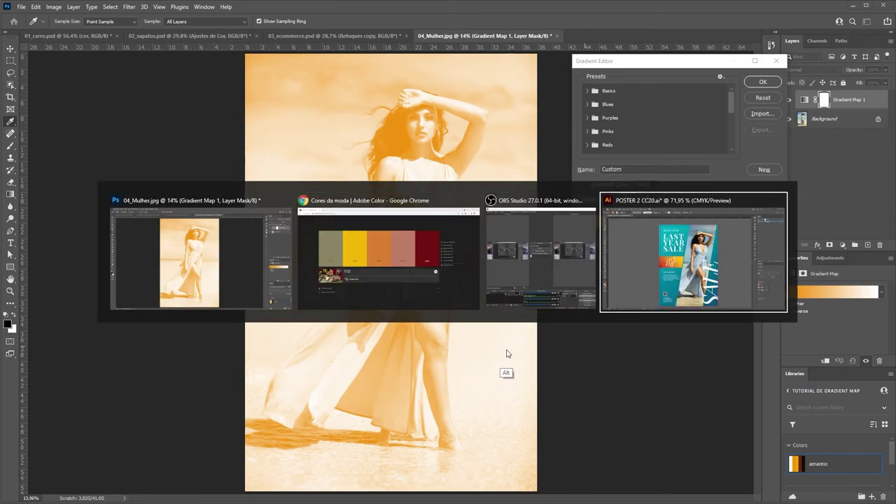
{"action": "key", "text": "Tab"}
{"action": "key", "text": "Tab"}
{"action": "key", "text": "Tab"}
{"action": "key", "text": "Tab"}
{"action": "key", "text": "Tab"}
{"action": "key", "text": "Tab"}
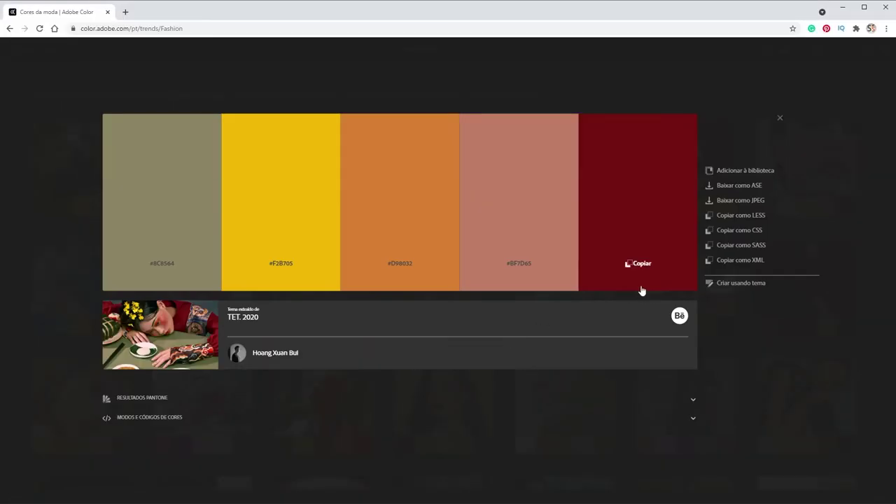
{"action": "left_click", "coordinate": [640, 288]}
{"action": "key", "text": "alt+Tab"}
{"action": "left_click", "coordinate": [619, 274]}
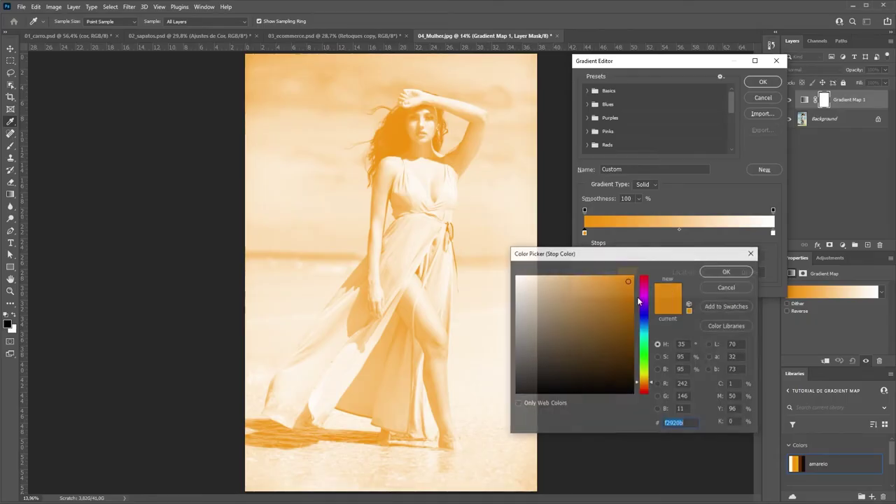
{"action": "type", "text": "#731212"}
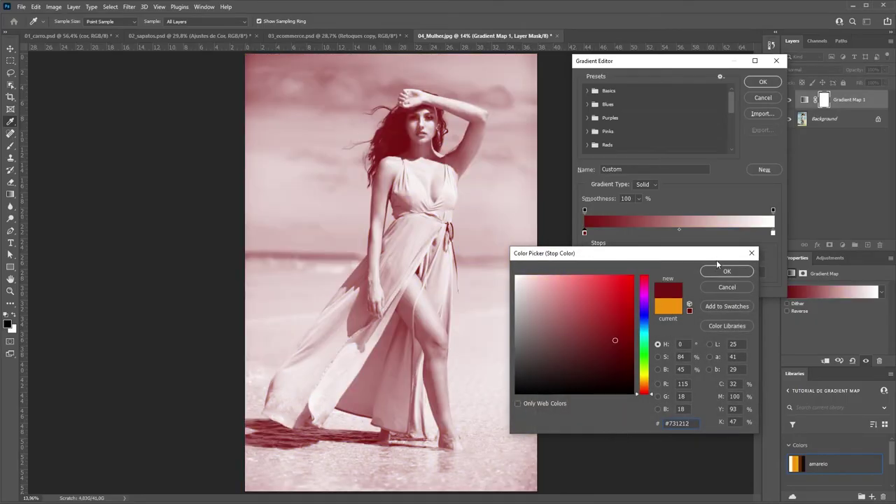
{"action": "left_click", "coordinate": [726, 272]}
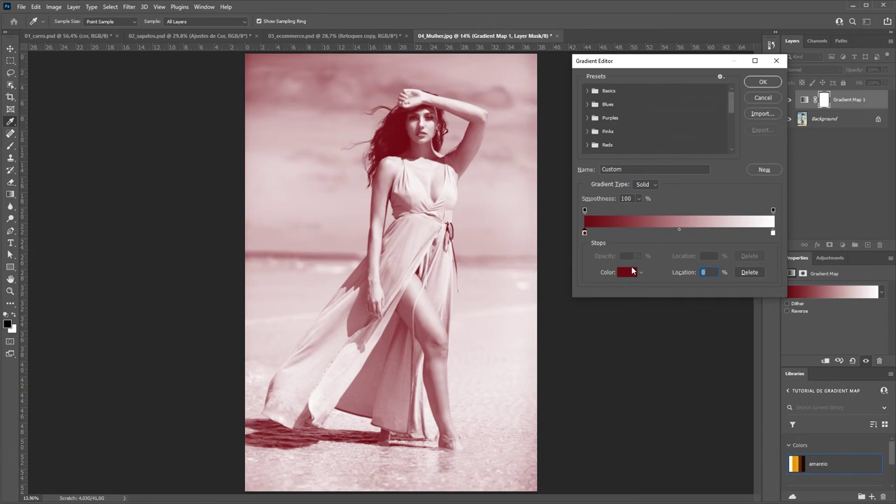
Set the gradient's right stop to the Adobe Color yellow swatch
{"action": "left_click", "coordinate": [773, 234]}
{"action": "left_click", "coordinate": [627, 273]}
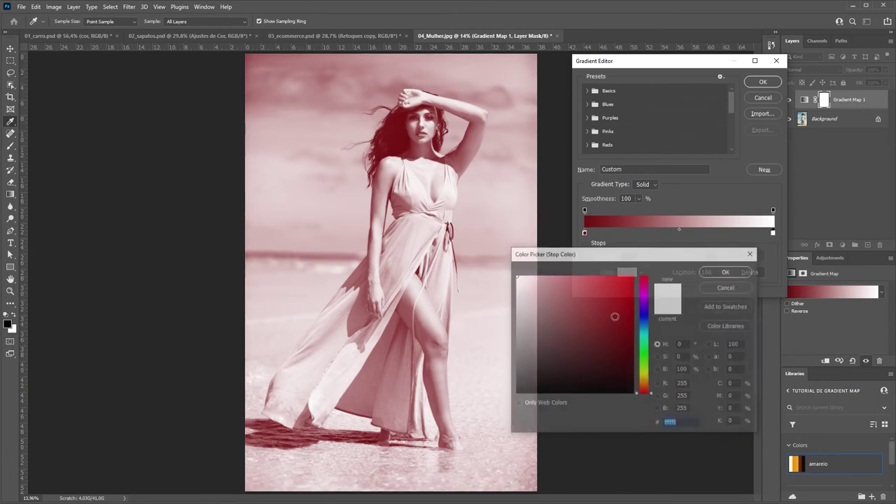
{"action": "key", "text": "alt+Tab"}
{"action": "left_click", "coordinate": [273, 265]}
{"action": "key", "text": "alt+Tab"}
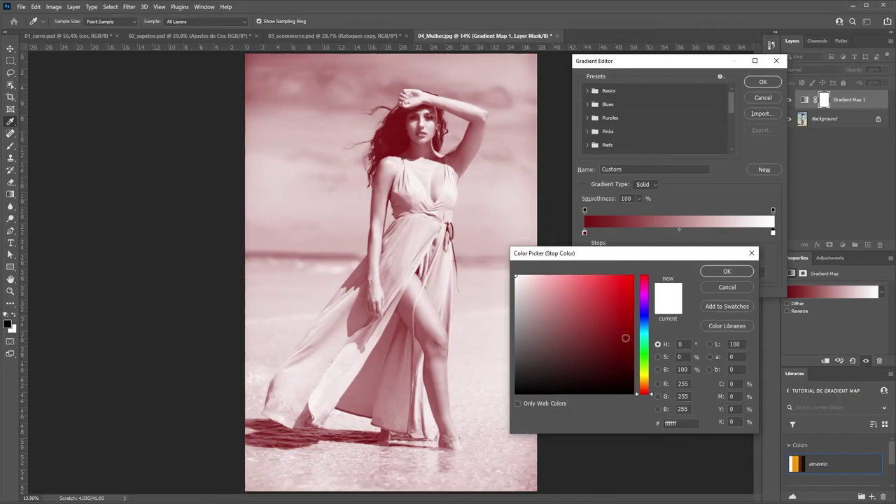
{"action": "type", "text": "#F2B705"}
{"action": "key", "text": "Return"}
Brighten the yellow stop to #ffca29 and move the dark red stop to 56%
{"action": "left_click", "coordinate": [586, 232]}
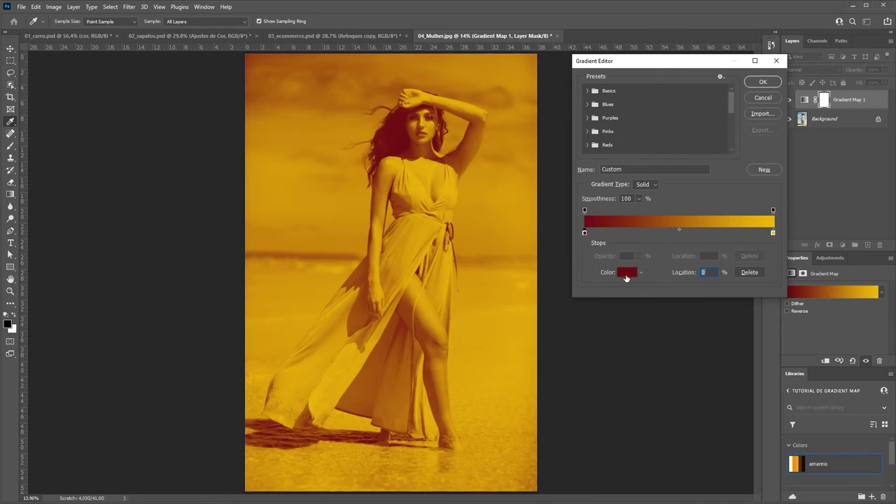
{"action": "left_click", "coordinate": [627, 273]}
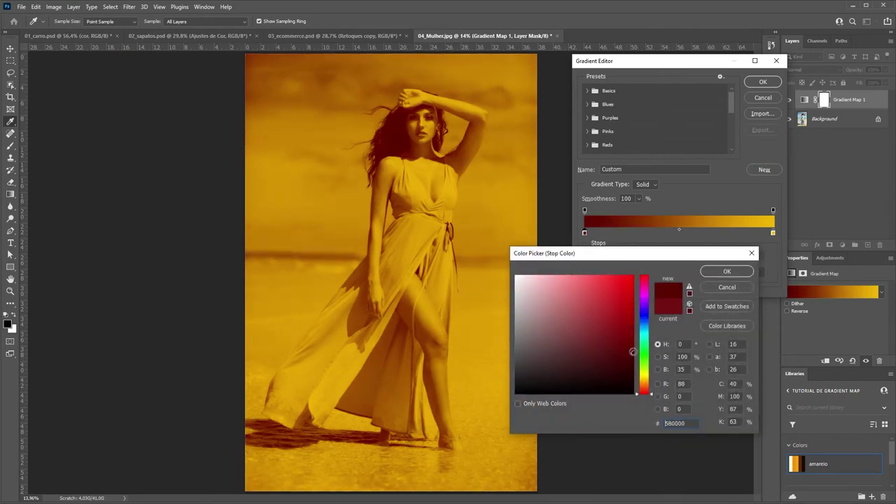
{"action": "left_click", "coordinate": [740, 272]}
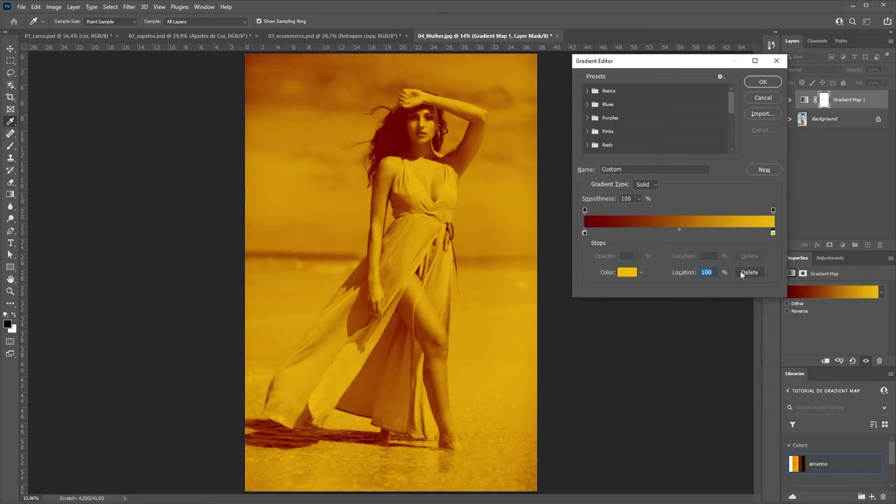
{"action": "left_click", "coordinate": [628, 272]}
{"action": "left_click_drag", "start_coordinate": [629, 294], "coordinate": [614, 271]}
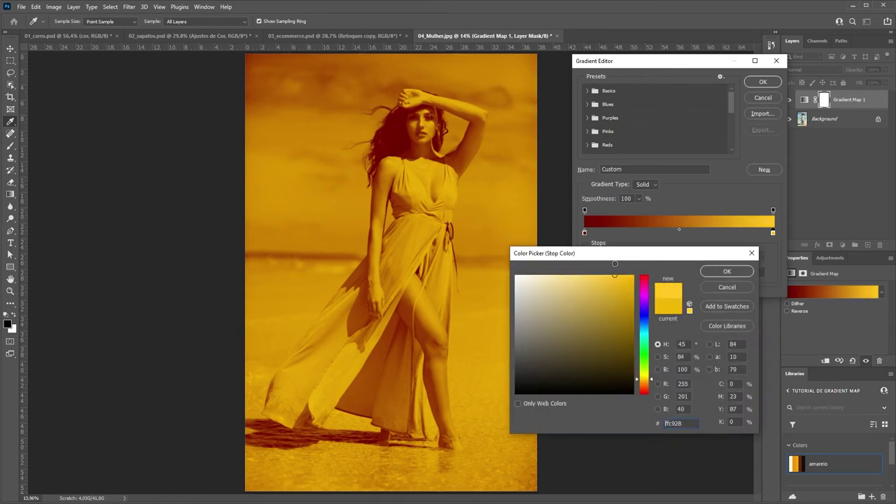
{"action": "left_click", "coordinate": [727, 271]}
{"action": "left_click_drag", "start_coordinate": [585, 233], "coordinate": [689, 232]}
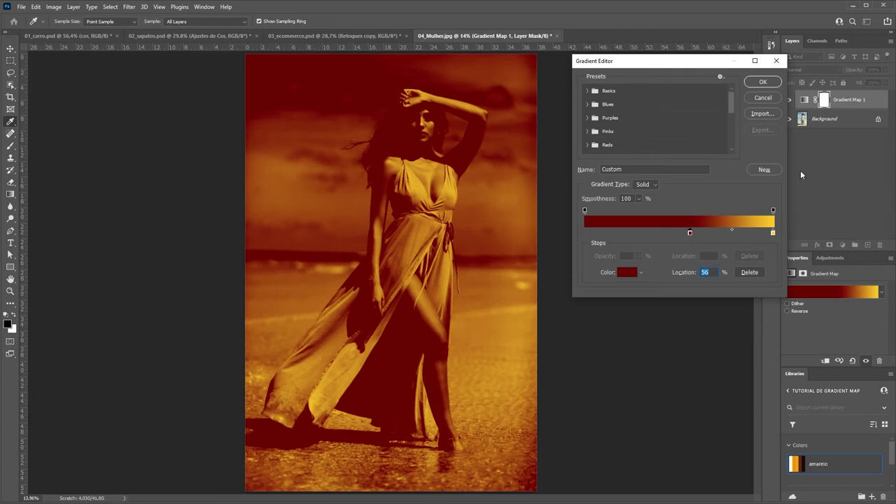
Accept the gradient and load Path 2 as a selection around the dress
{"action": "left_click", "coordinate": [763, 82]}
{"action": "left_click", "coordinate": [841, 41]}
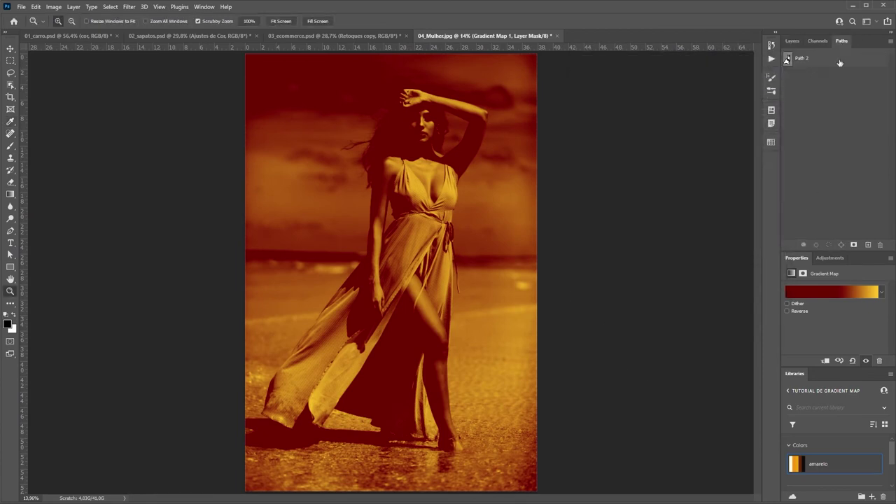
{"action": "left_click", "coordinate": [788, 60], "text": "ctrl"}
{"action": "left_click", "coordinate": [792, 40]}
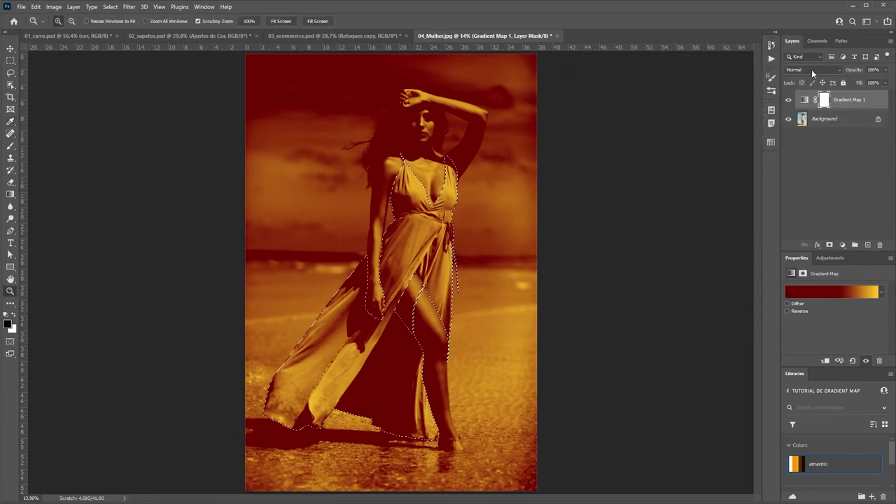
Replace the Gradient Map's old layer mask with a new mask from the dress selection
{"action": "right_click", "coordinate": [823, 101]}
{"action": "left_click", "coordinate": [840, 116]}
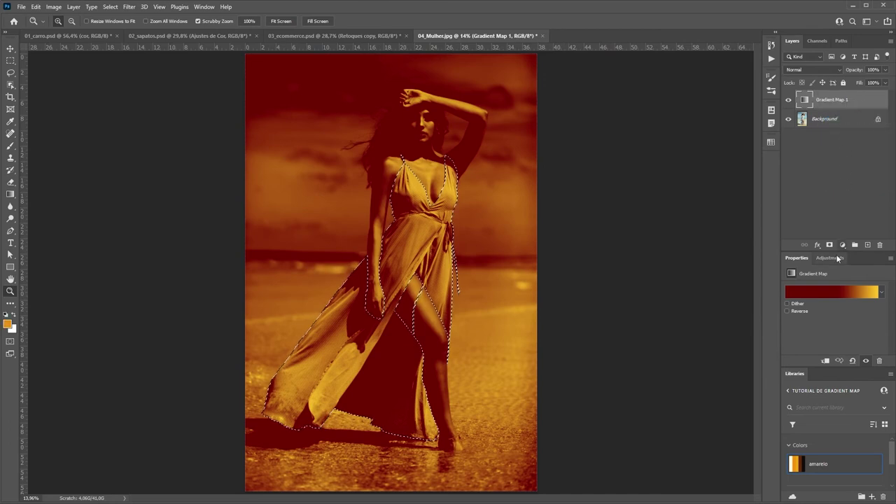
{"action": "left_click", "coordinate": [829, 245]}
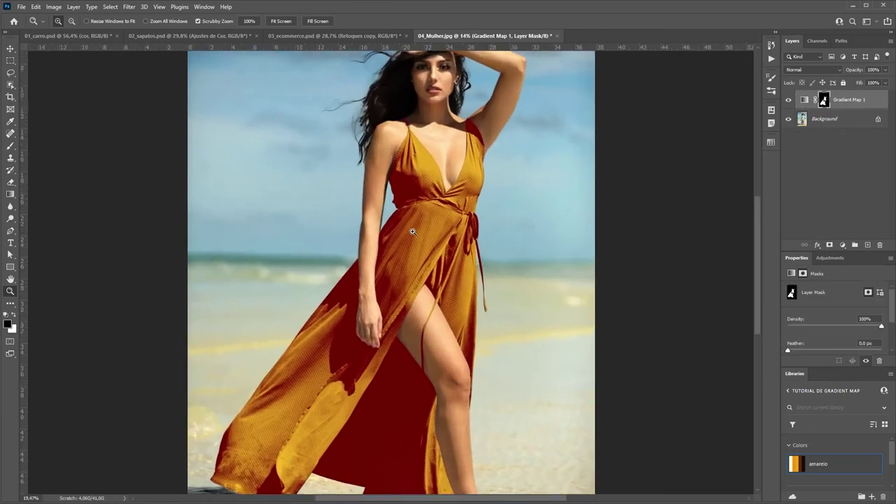
{"action": "left_click_drag", "start_coordinate": [502, 243], "coordinate": [452, 241]}
{"action": "left_click", "coordinate": [805, 100]}
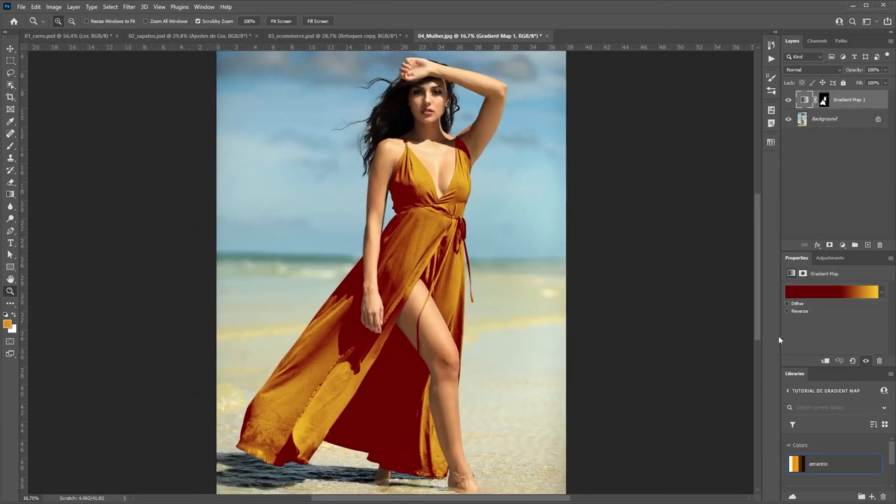
Add a deep red-brown colour stop at the left end of the gradient
{"action": "left_click", "coordinate": [831, 292]}
{"action": "left_click", "coordinate": [585, 233]}
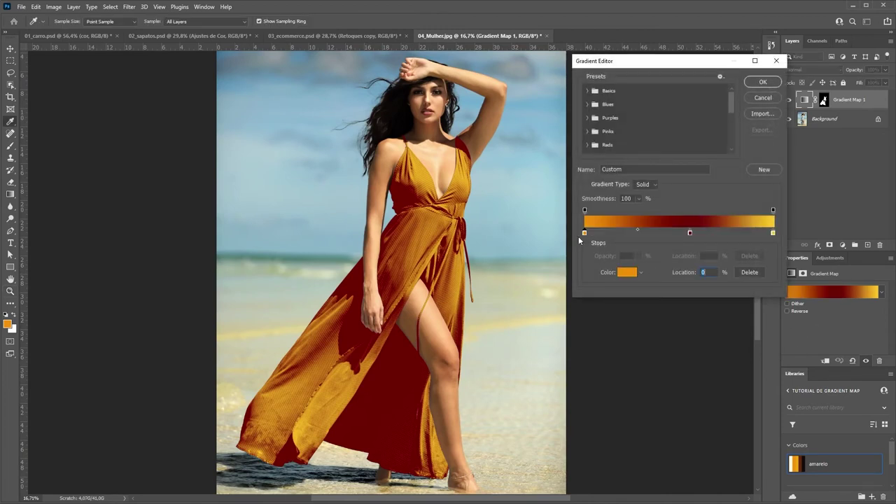
{"action": "left_click", "coordinate": [623, 273]}
{"action": "left_click_drag", "start_coordinate": [584, 343], "coordinate": [477, 435]}
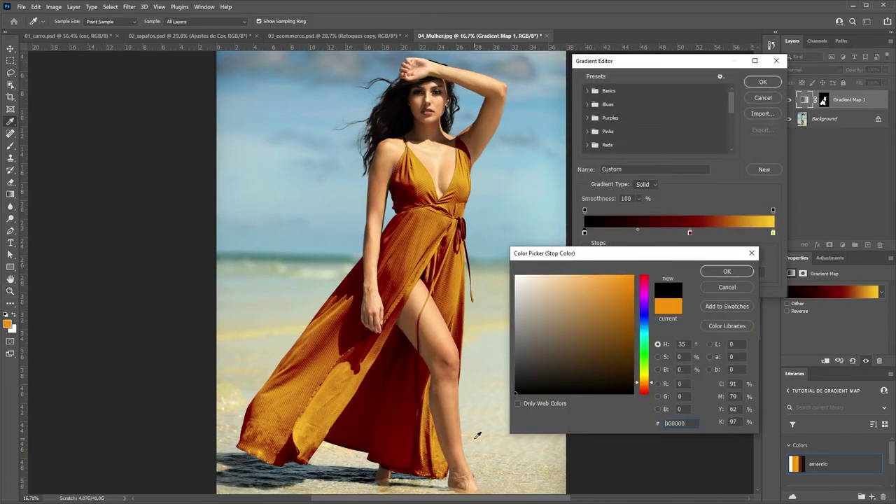
{"action": "left_click", "coordinate": [521, 386]}
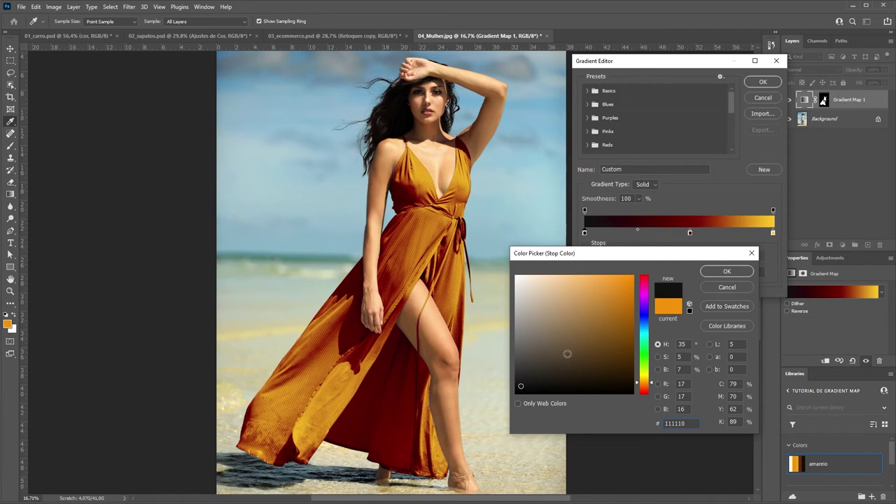
{"action": "mouse_move", "coordinate": [644, 382]}
{"action": "left_mouse_down"}
{"action": "mouse_move", "coordinate": [644, 390]}
{"action": "mouse_move", "coordinate": [632, 359]}
{"action": "left_mouse_up"}
{"action": "left_click", "coordinate": [635, 373]}
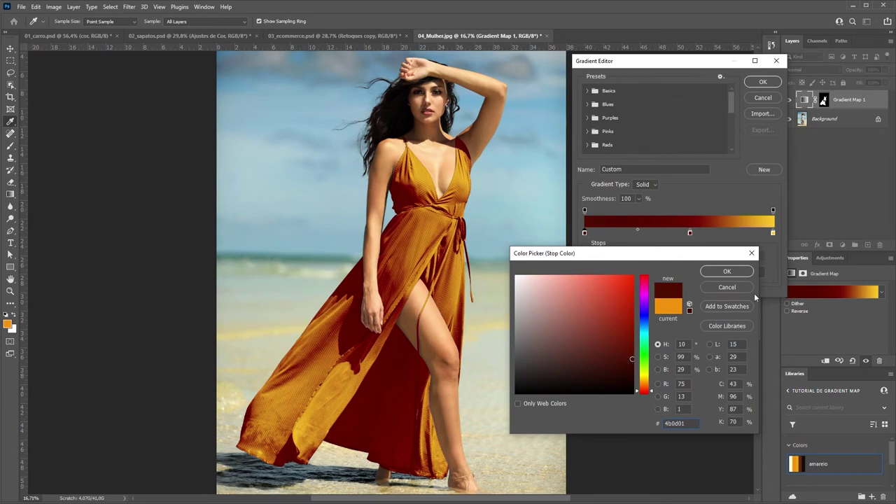
{"action": "left_click", "coordinate": [728, 271]}
Make the right-end stop white, with yellow at about 91% and dark red near 62%
{"action": "left_click", "coordinate": [772, 233]}
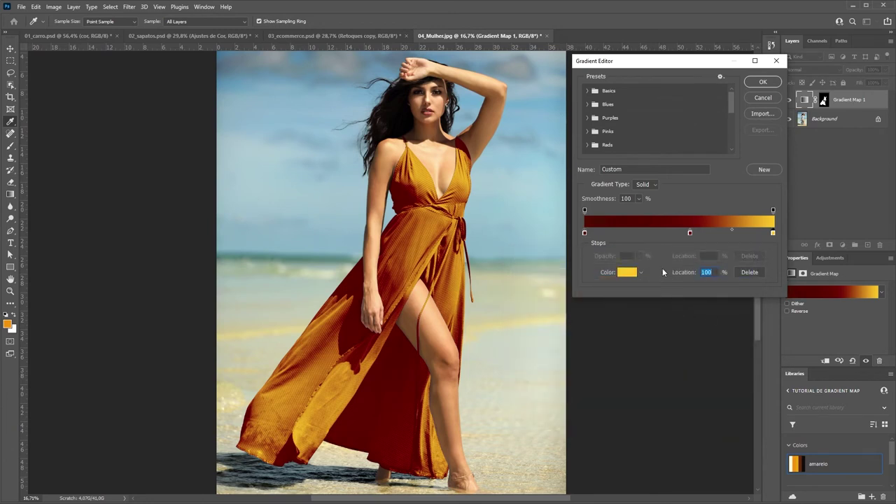
{"action": "left_click", "coordinate": [690, 232]}
{"action": "mouse_move", "coordinate": [773, 232]}
{"action": "left_mouse_down"}
{"action": "mouse_move", "coordinate": [737, 233]}
{"action": "mouse_move", "coordinate": [744, 238]}
{"action": "left_mouse_up"}
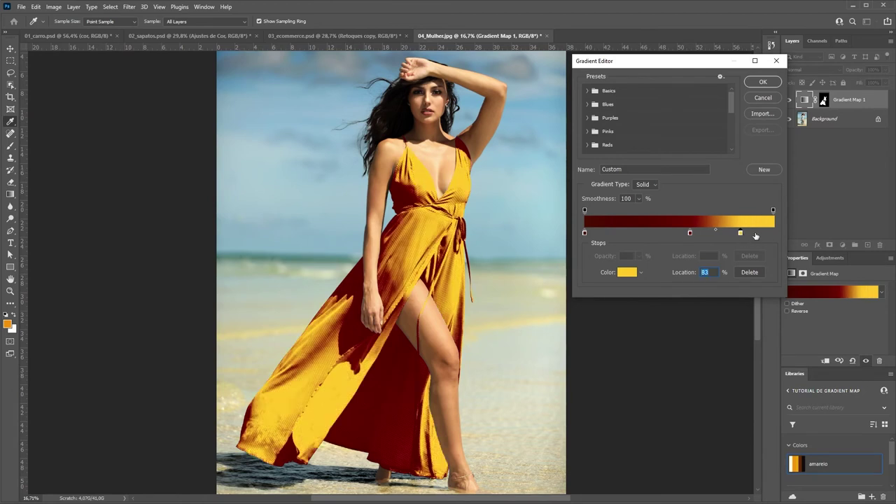
{"action": "left_click", "coordinate": [627, 271]}
{"action": "left_click_drag", "start_coordinate": [560, 309], "coordinate": [516, 276]}
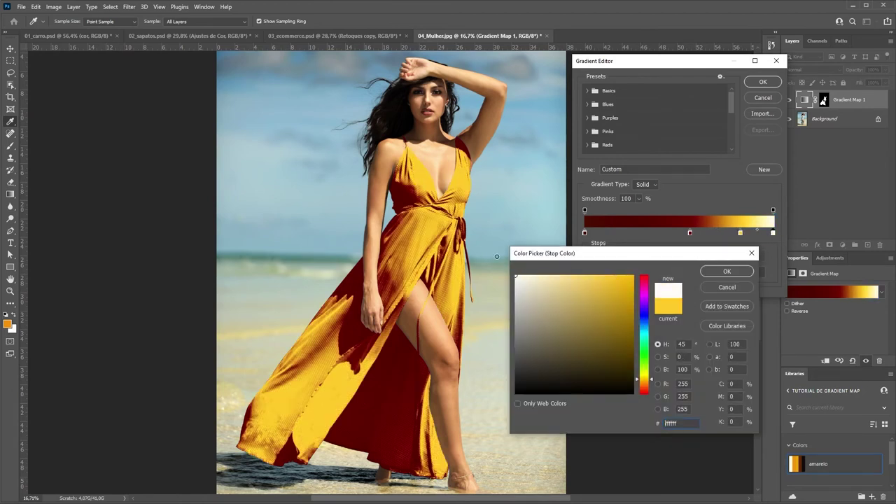
{"action": "left_click", "coordinate": [726, 272]}
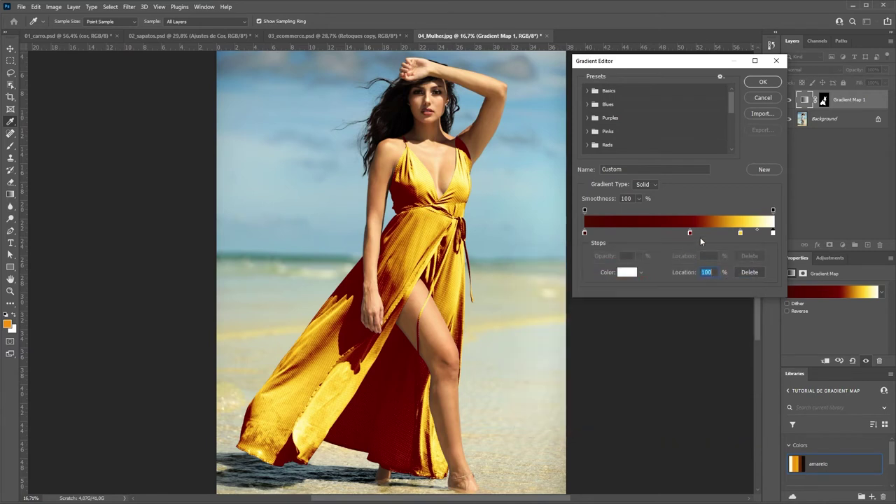
{"action": "left_click_drag", "start_coordinate": [740, 233], "coordinate": [728, 234]}
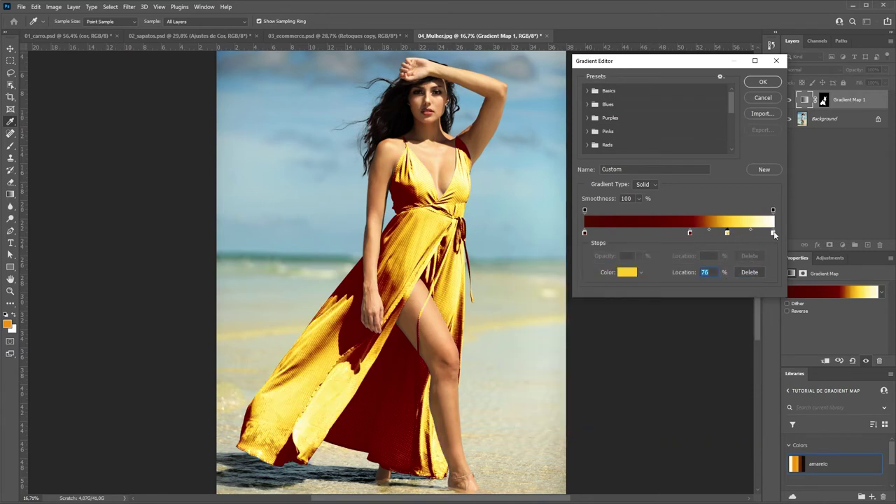
{"action": "left_click", "coordinate": [773, 233]}
{"action": "left_click_drag", "start_coordinate": [727, 233], "coordinate": [754, 234]}
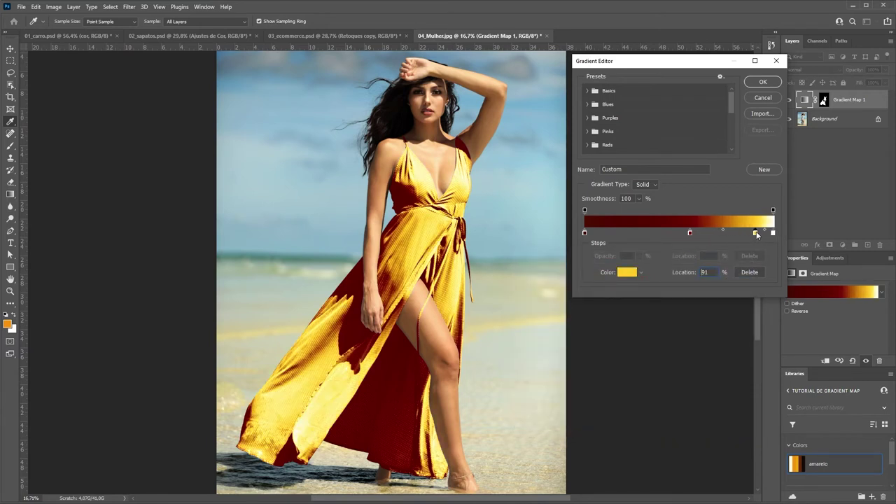
{"action": "left_click_drag", "start_coordinate": [690, 232], "coordinate": [703, 232]}
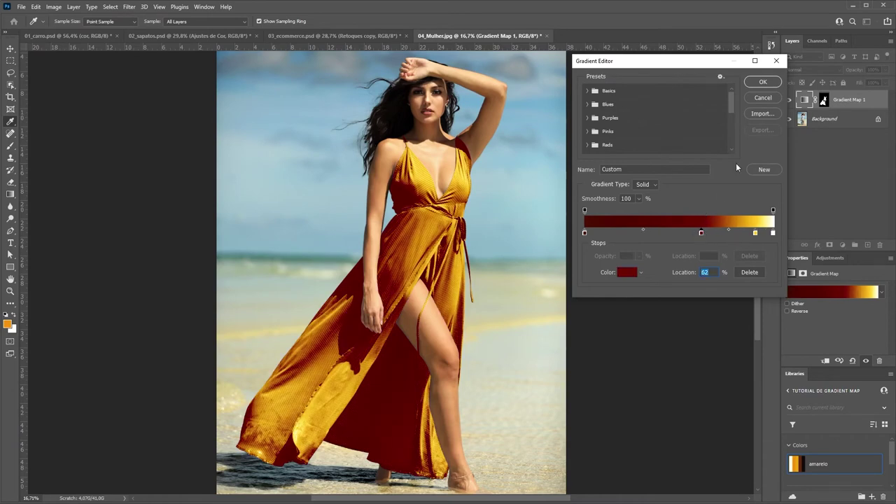
Close the Gradient Editor and set the Gradient Map 1 mask feather to 2 px
{"action": "left_click", "coordinate": [763, 81]}
{"action": "key", "text": "z"}
{"action": "left_click", "coordinate": [636, 244]}
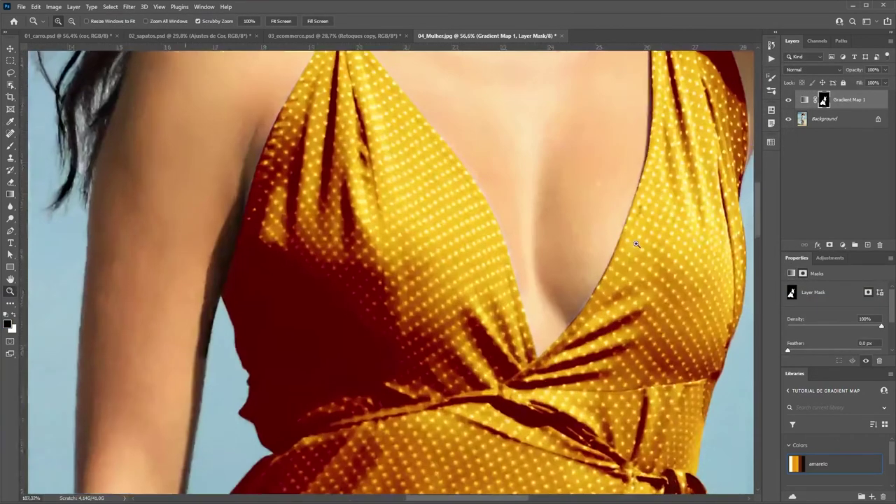
{"action": "left_click", "coordinate": [636, 244], "text": "alt"}
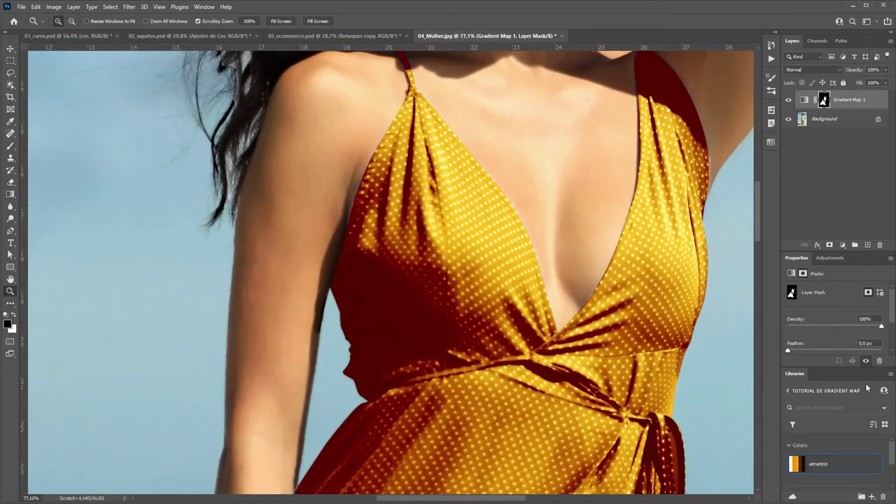
{"action": "left_click", "coordinate": [866, 343]}
{"action": "type", "text": "3"}
{"action": "key", "text": "Return"}
{"action": "type", "text": "2"}
{"action": "key", "text": "Return"}
{"action": "left_click", "coordinate": [725, 293], "text": "alt"}
Inspect the dress edges at the leg and bodice up close, with a white brush ready
{"action": "left_click_drag", "start_coordinate": [350, 490], "coordinate": [453, 327]}
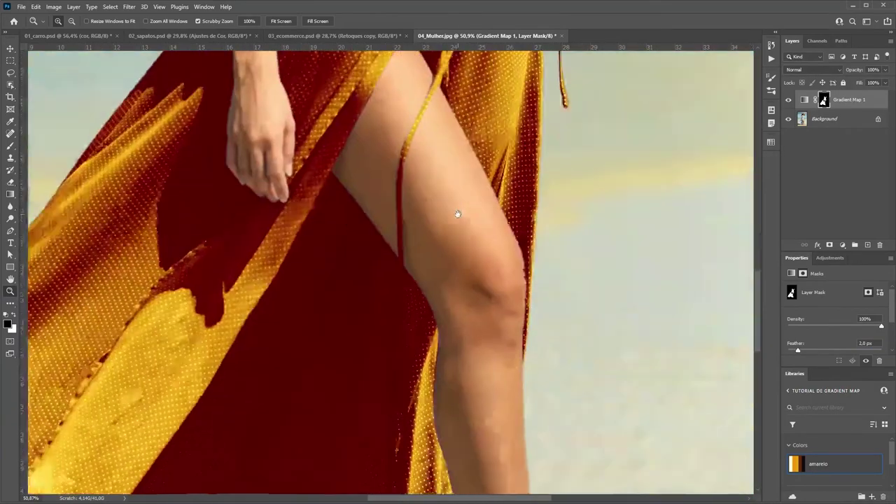
{"action": "left_click_drag", "start_coordinate": [454, 326], "coordinate": [531, 162]}
{"action": "left_click_drag", "start_coordinate": [511, 255], "coordinate": [545, 210]}
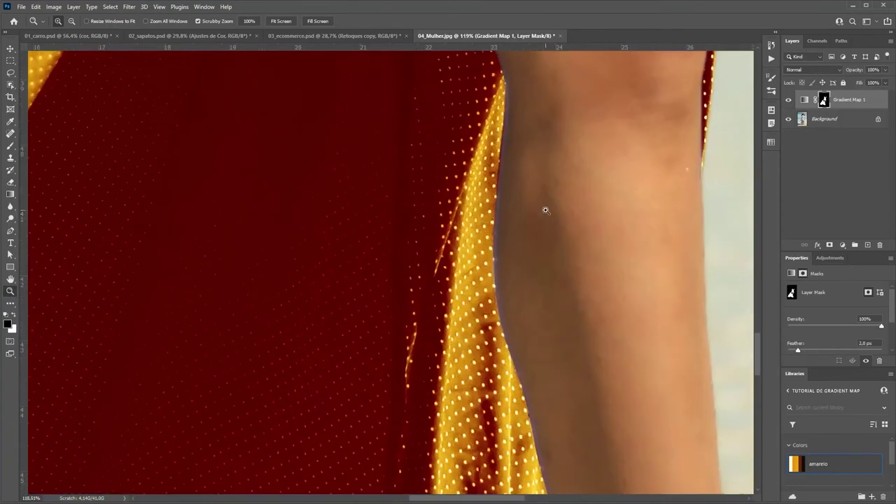
{"action": "key", "text": "b"}
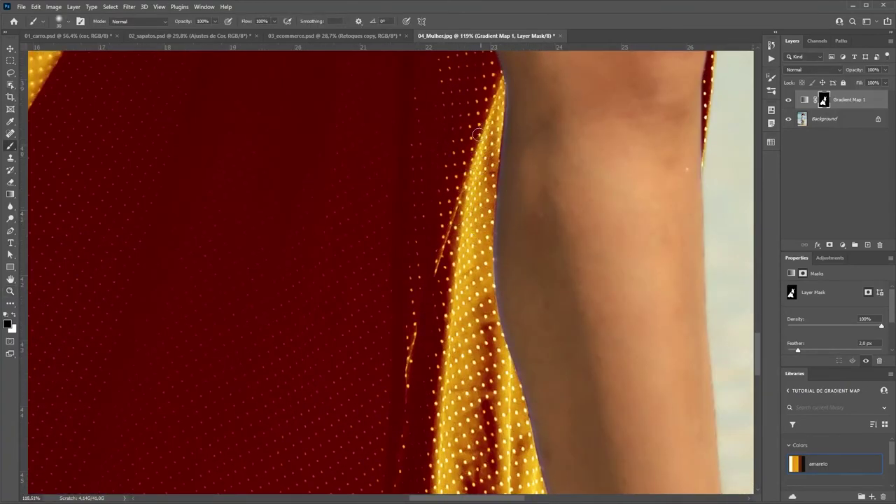
{"action": "key", "text": "x"}
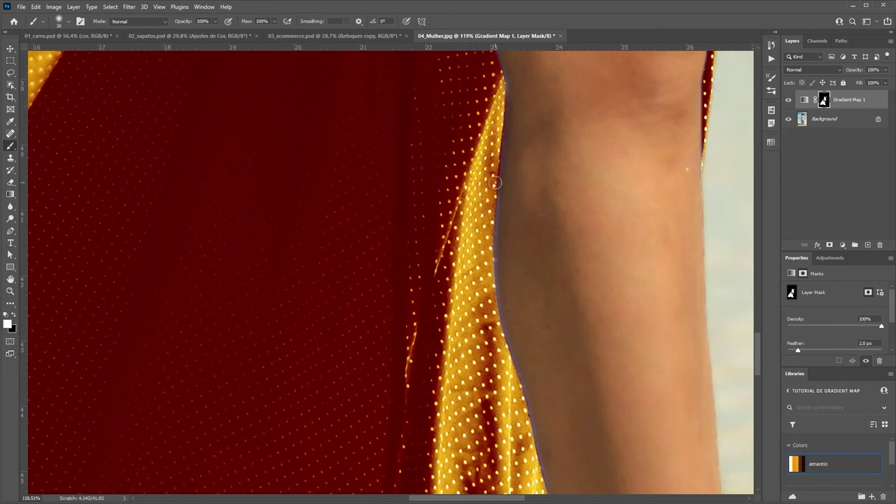
{"action": "key", "text": "z"}
{"action": "key", "text": "ctrl+0"}
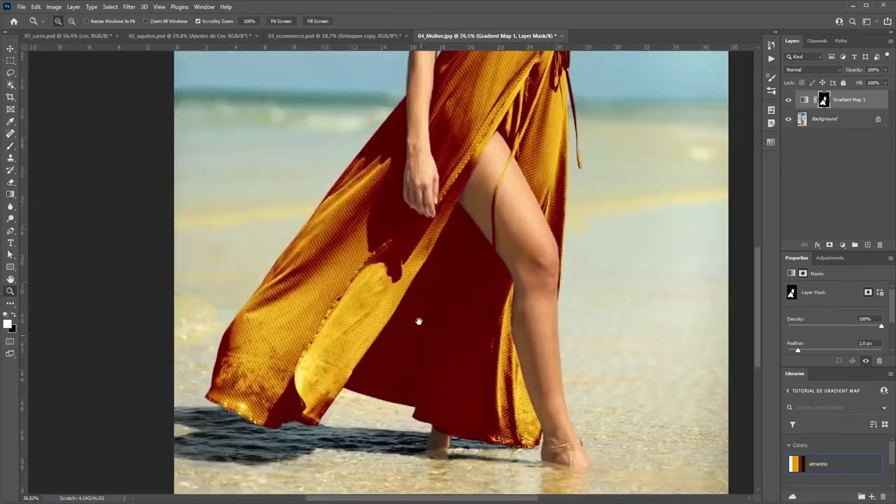
{"action": "mouse_move", "coordinate": [419, 322]}
{"action": "left_mouse_down"}
{"action": "mouse_move", "coordinate": [394, 352]}
{"action": "mouse_move", "coordinate": [386, 320]}
{"action": "mouse_move", "coordinate": [416, 304]}
{"action": "mouse_move", "coordinate": [448, 304]}
{"action": "mouse_move", "coordinate": [448, 231]}
{"action": "mouse_move", "coordinate": [532, 294]}
{"action": "mouse_move", "coordinate": [470, 356]}
{"action": "left_mouse_up"}
Change the gradient's darkest left stop to red-brown #340901 and zoom back out
{"action": "left_click", "coordinate": [805, 99]}
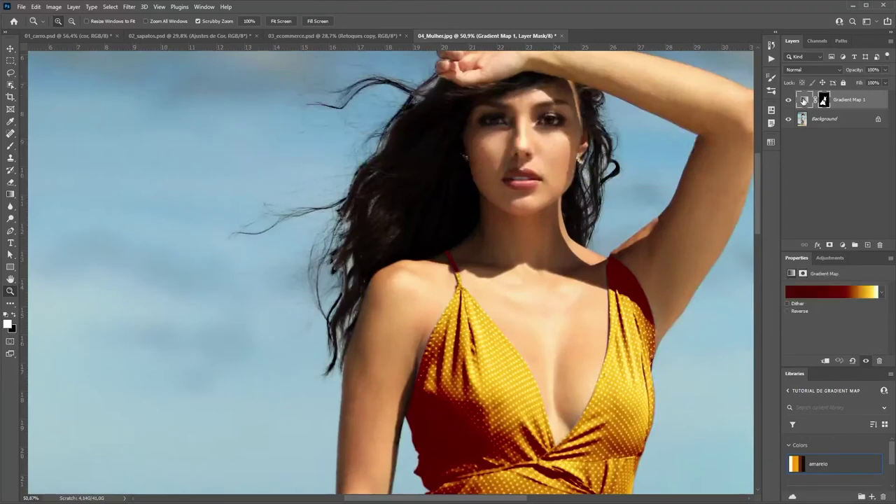
{"action": "left_click", "coordinate": [816, 293]}
{"action": "left_click", "coordinate": [585, 233]}
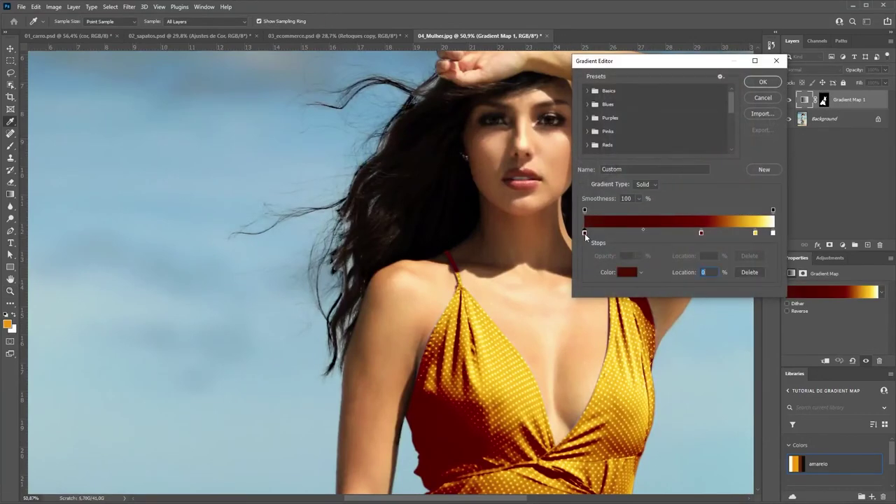
{"action": "left_click", "coordinate": [625, 273]}
{"action": "left_click_drag", "start_coordinate": [628, 377], "coordinate": [632, 370]}
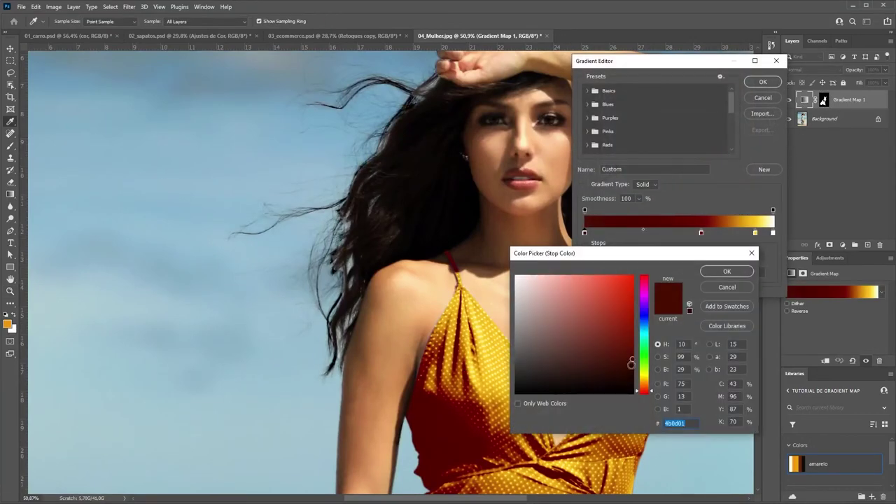
{"action": "left_click", "coordinate": [727, 271]}
{"action": "left_click", "coordinate": [759, 80]}
{"action": "key", "text": "z"}
{"action": "scroll", "coordinate": [496, 224], "scroll_direction": "down", "scroll_amount": 2}
{"action": "scroll", "coordinate": [497, 225], "scroll_direction": "down", "scroll_amount": 1}
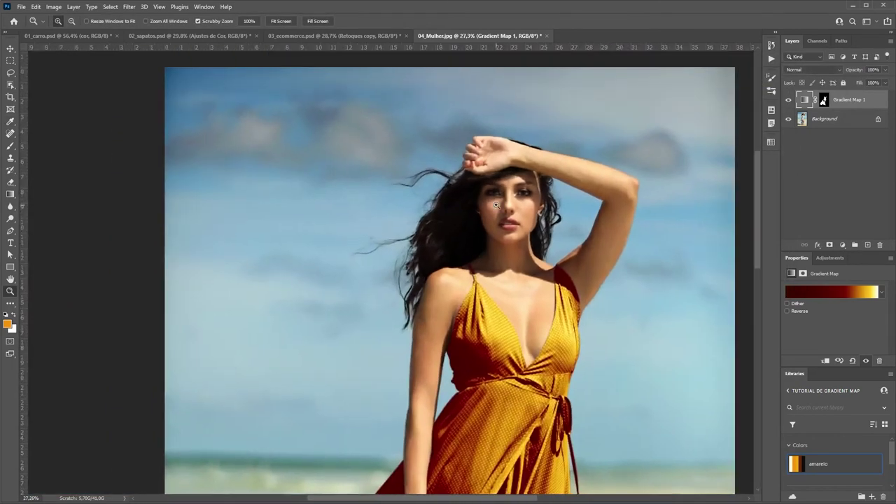
Lasso the area around the model's head with the Background layer active
{"action": "key", "text": "l"}
{"action": "left_click_drag", "start_coordinate": [380, 258], "coordinate": [371, 294]}
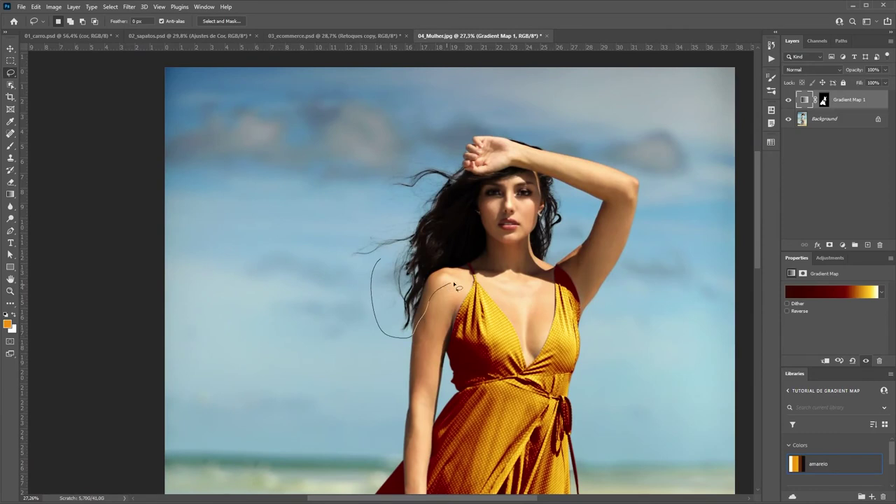
{"action": "mouse_move", "coordinate": [532, 284]}
{"action": "left_mouse_down"}
{"action": "mouse_move", "coordinate": [412, 250]}
{"action": "mouse_move", "coordinate": [399, 277]}
{"action": "left_mouse_up"}
{"action": "key", "text": "shift"}
{"action": "key", "text": "alt+bracketleft"}
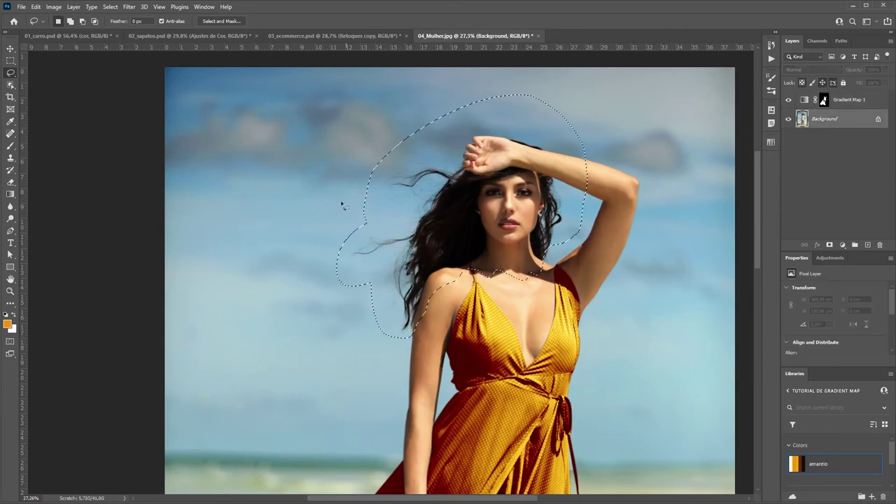
Select the dark hair with Color Range, Range at 100% and fuzziness adjusted
{"action": "left_click", "coordinate": [110, 6]}
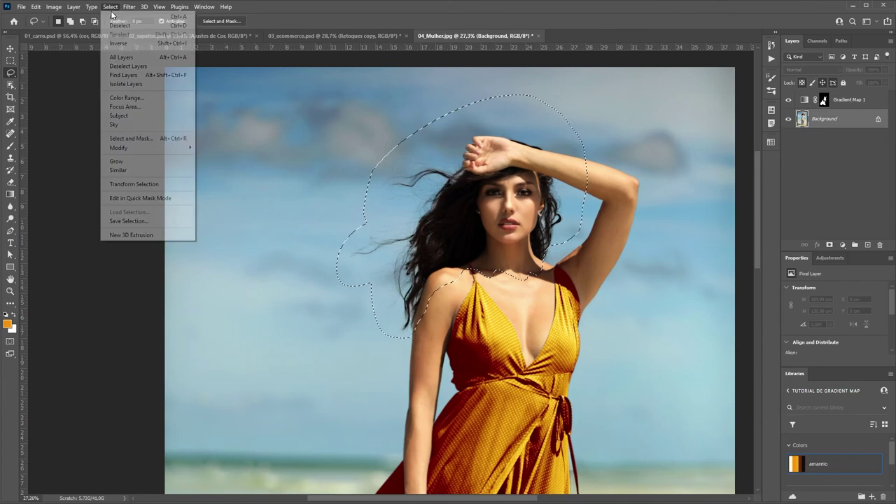
{"action": "left_click", "coordinate": [129, 98]}
{"action": "left_click_drag", "start_coordinate": [651, 70], "coordinate": [691, 70]}
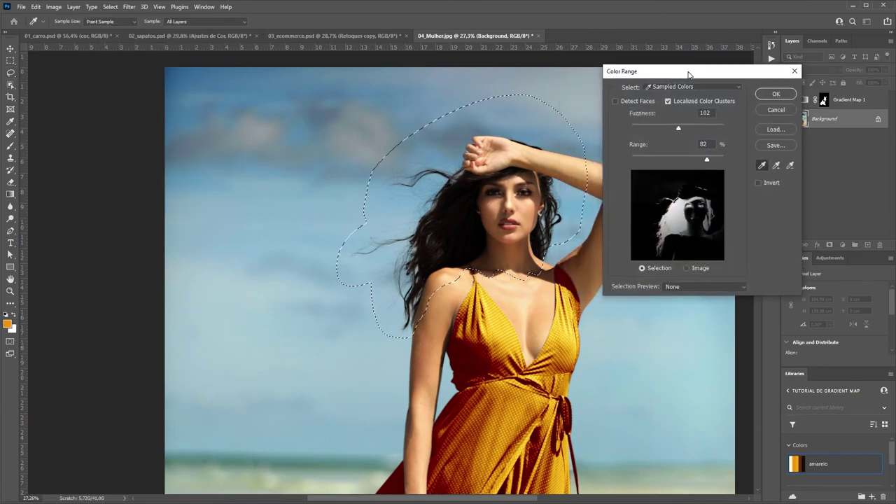
{"action": "left_click", "coordinate": [681, 102]}
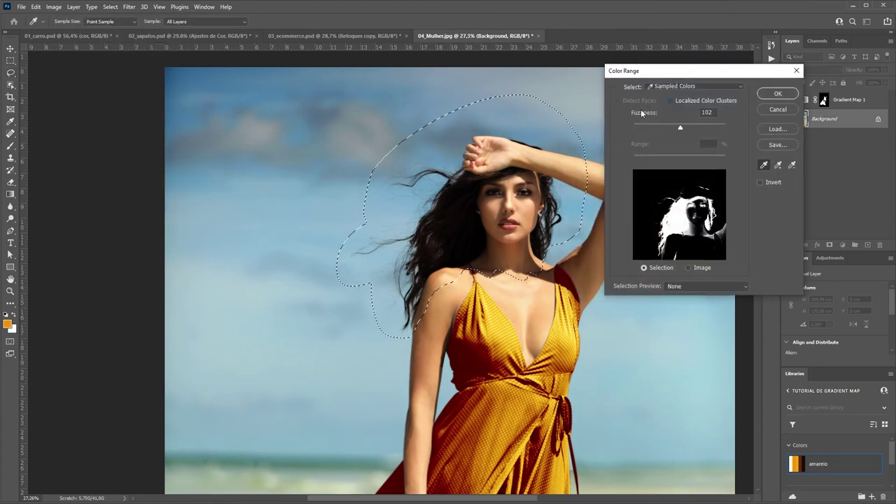
{"action": "left_click", "coordinate": [473, 182]}
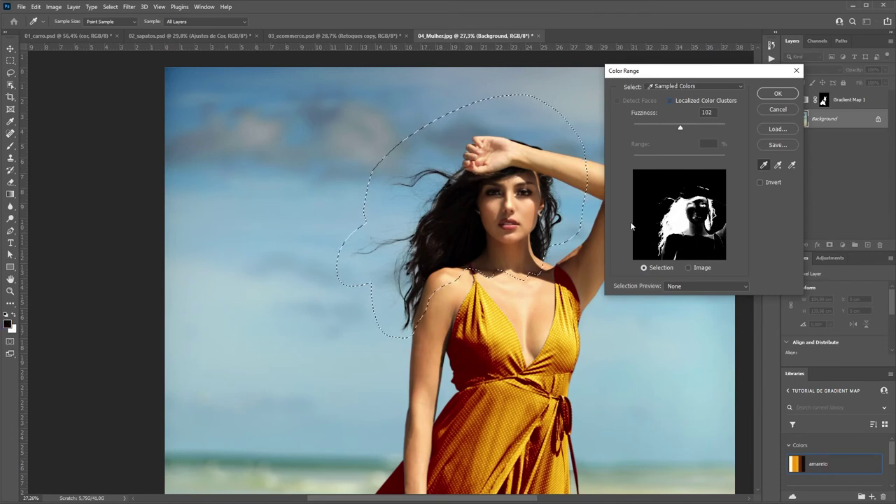
{"action": "left_click_drag", "start_coordinate": [672, 130], "coordinate": [670, 128]}
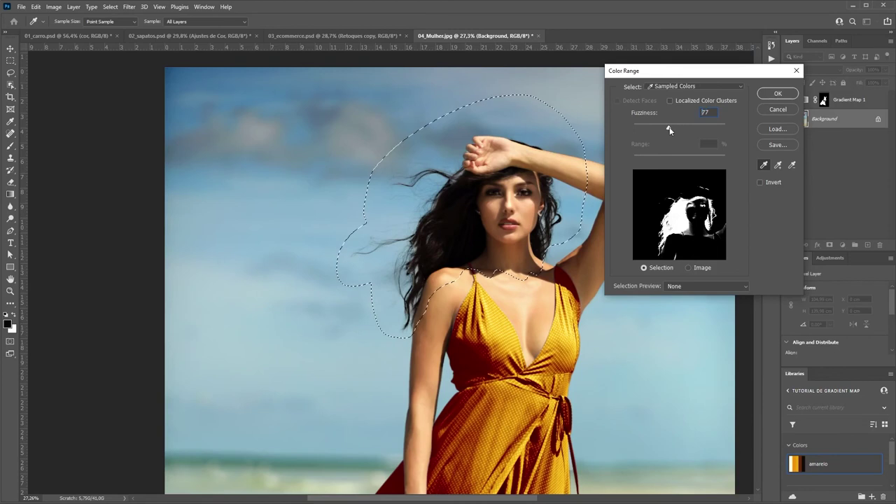
{"action": "left_click", "coordinate": [670, 101]}
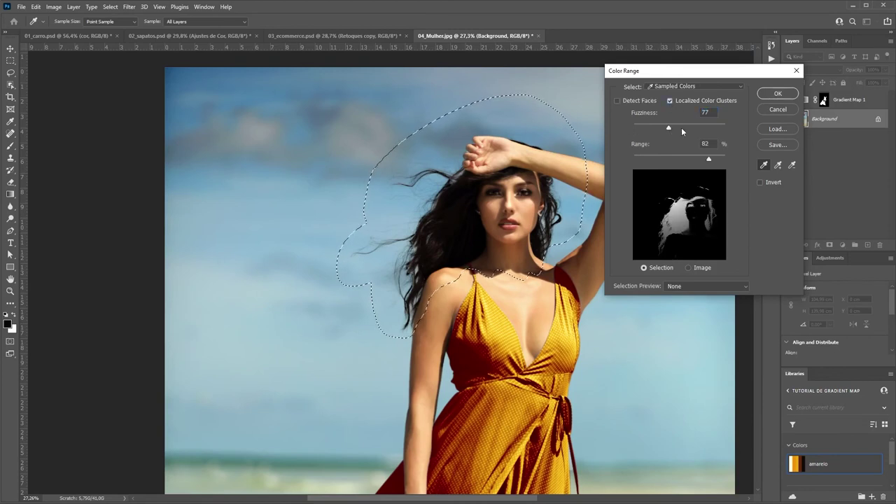
{"action": "left_click_drag", "start_coordinate": [706, 157], "coordinate": [750, 153]}
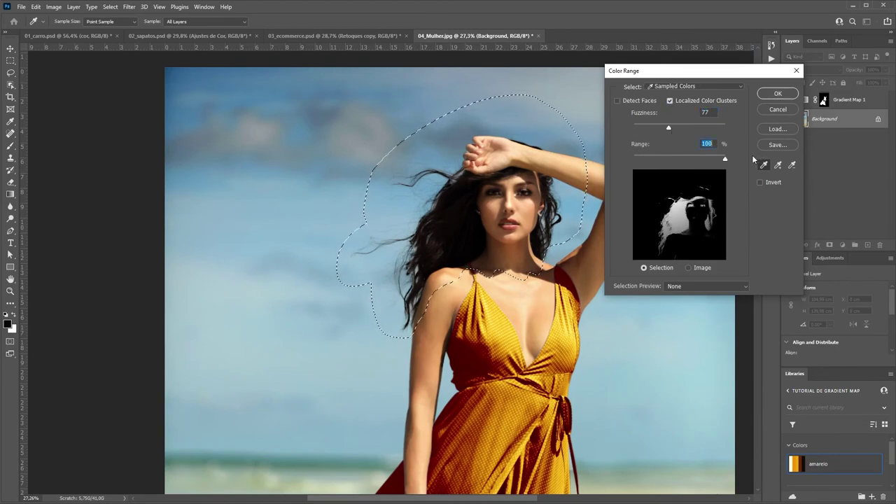
{"action": "left_click", "coordinate": [679, 126]}
{"action": "left_click_drag", "start_coordinate": [679, 128], "coordinate": [681, 129]}
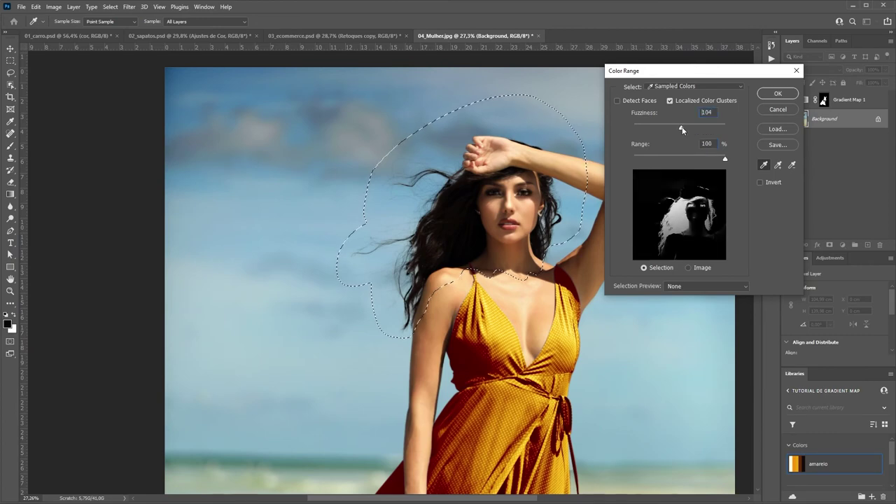
{"action": "left_click", "coordinate": [777, 94]}
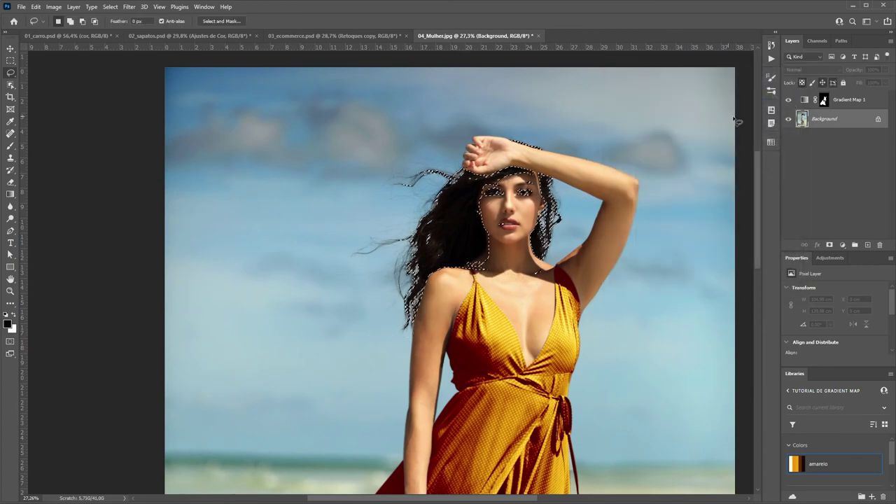
Add a hair-masked Curves 1 layer and drag its white point left to brighten the hair
{"action": "left_click", "coordinate": [842, 245]}
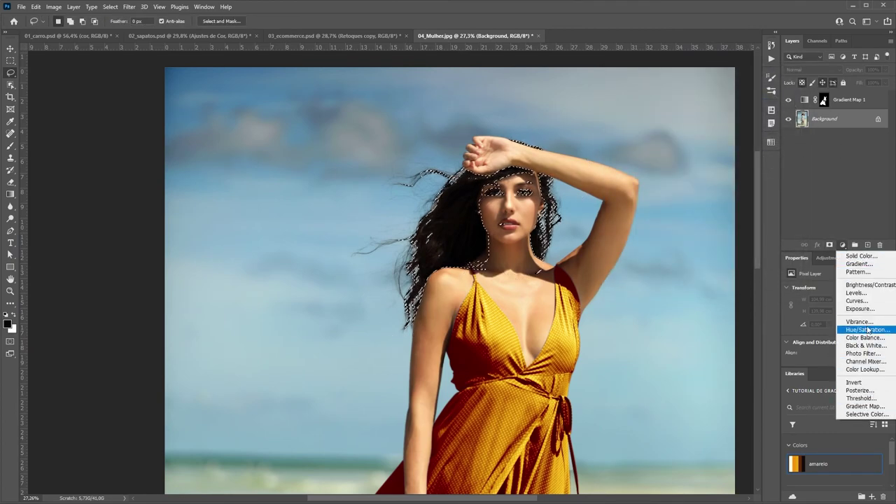
{"action": "left_click", "coordinate": [857, 300]}
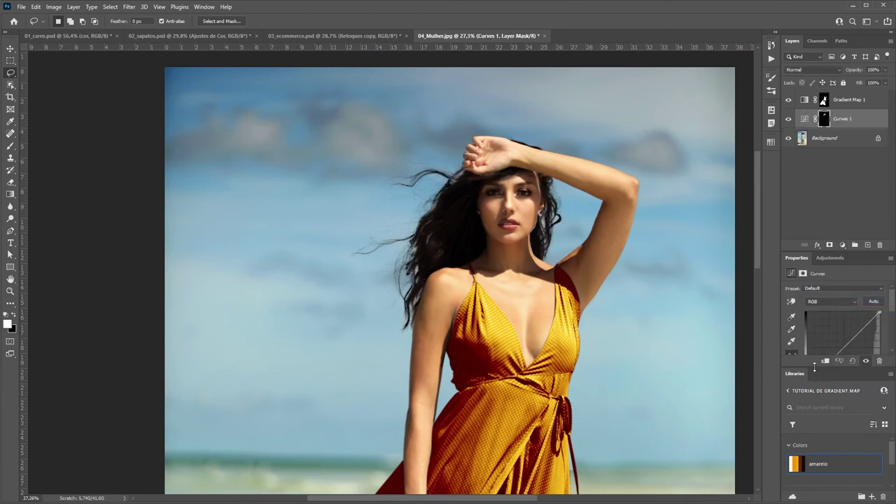
{"action": "left_click_drag", "start_coordinate": [814, 367], "coordinate": [817, 433]}
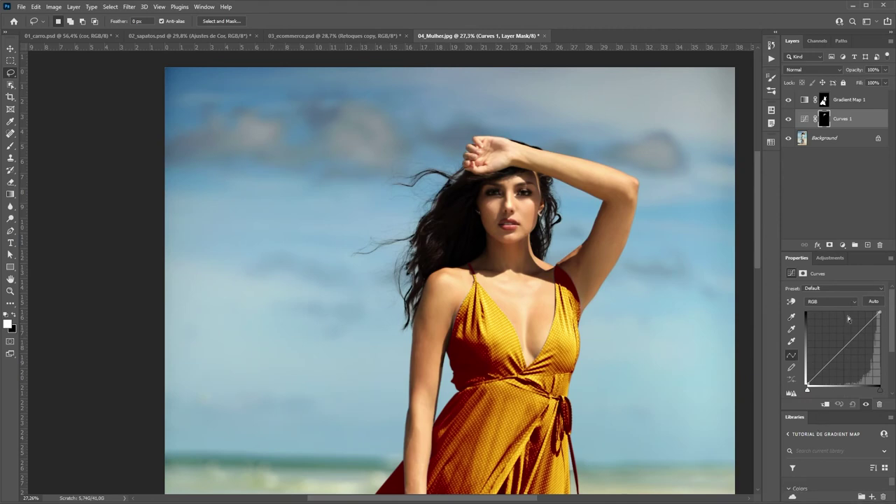
{"action": "left_click", "coordinate": [852, 133]}
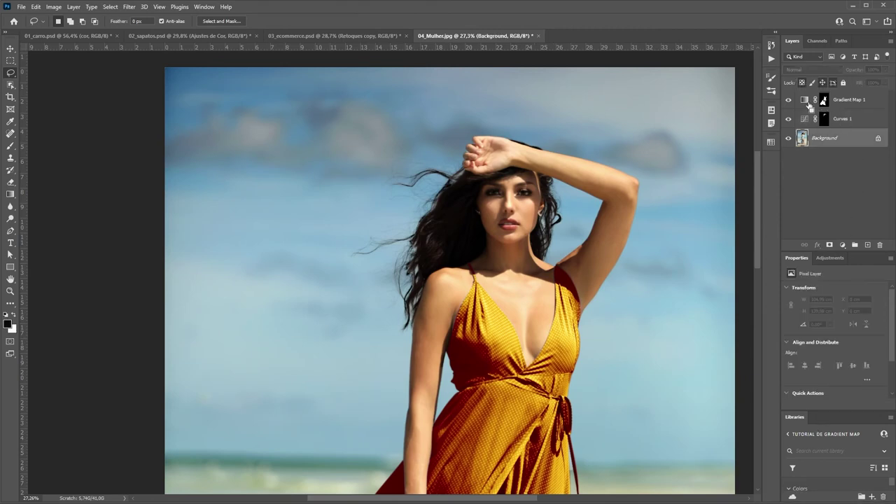
{"action": "key", "text": "ctrl+m"}
{"action": "left_click", "coordinate": [664, 56]}
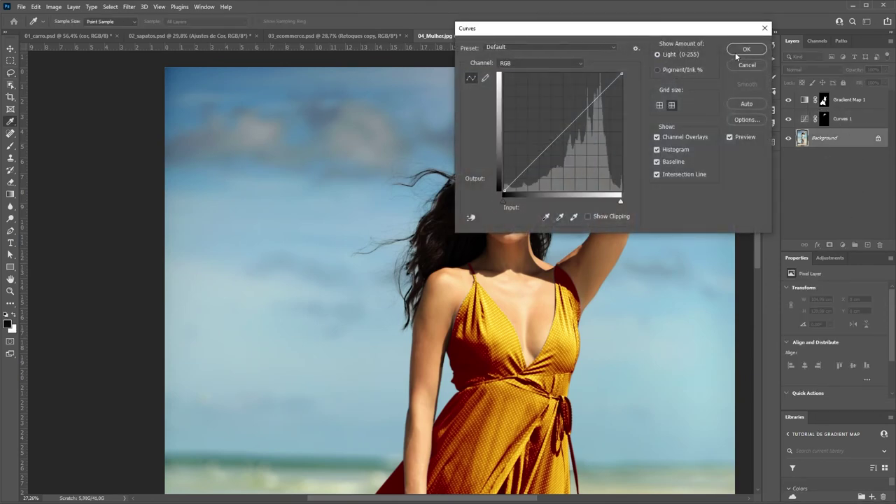
{"action": "left_click", "coordinate": [745, 50]}
{"action": "left_click", "coordinate": [808, 118]}
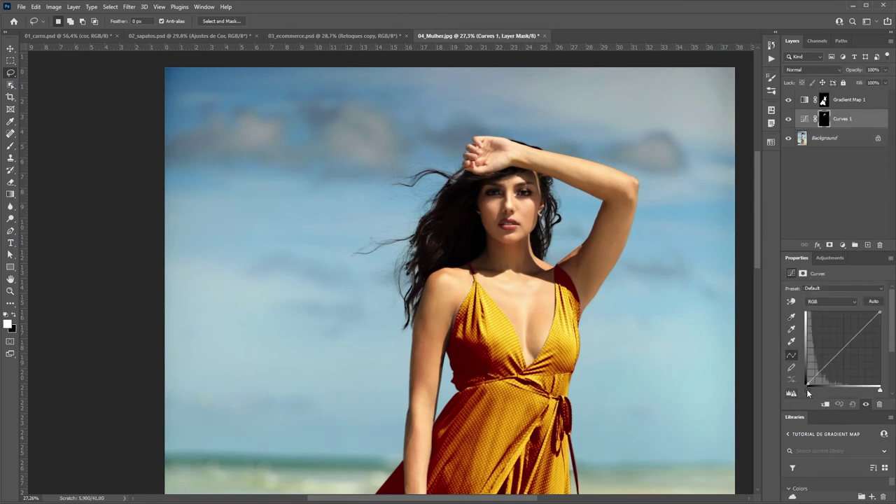
{"action": "left_click_drag", "start_coordinate": [879, 315], "coordinate": [864, 313]}
{"action": "left_click_drag", "start_coordinate": [865, 312], "coordinate": [843, 301]}
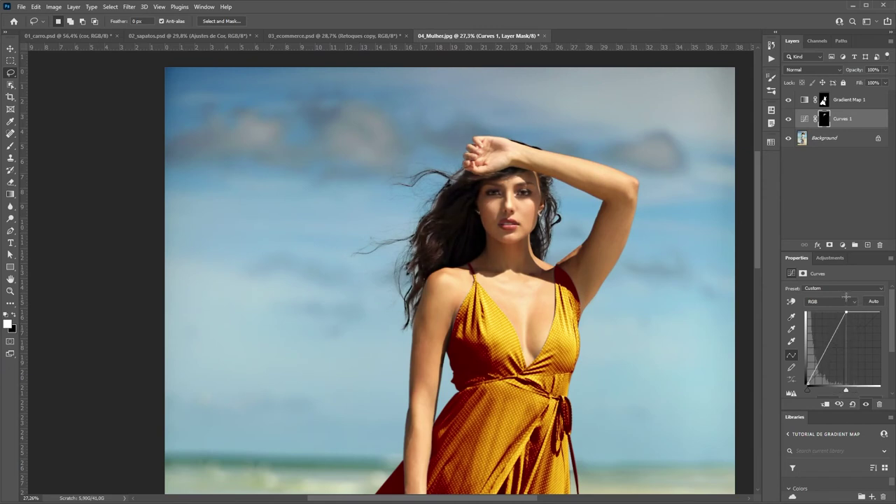
{"action": "left_click", "coordinate": [824, 117]}
{"action": "key", "text": "b"}
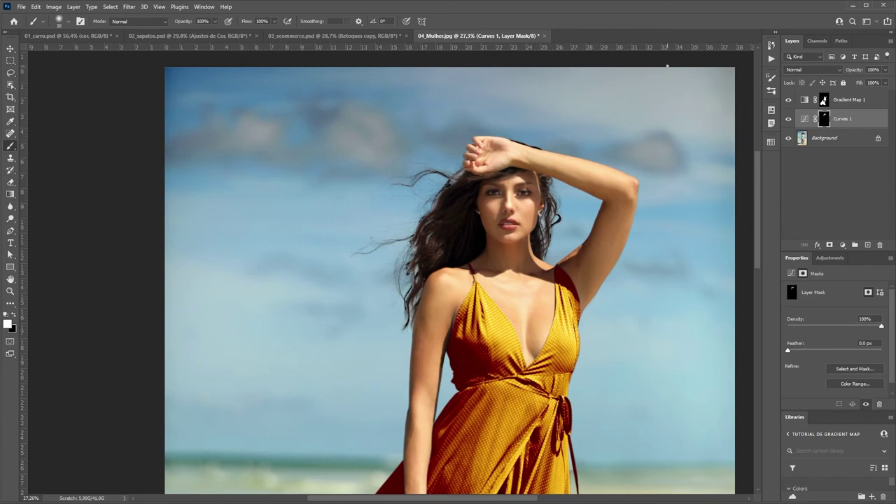
Review the Curves 1 mask coverage using the red overlay and Quick Mask
{"action": "key", "text": "backslash"}
{"action": "key", "text": "x"}
{"action": "key", "text": "backslash"}
{"action": "key", "text": "backslash"}
{"action": "key", "text": "backslash"}
{"action": "key", "text": "x"}
{"action": "key", "text": "q"}
{"action": "key", "text": "x"}
{"action": "key", "text": "q"}
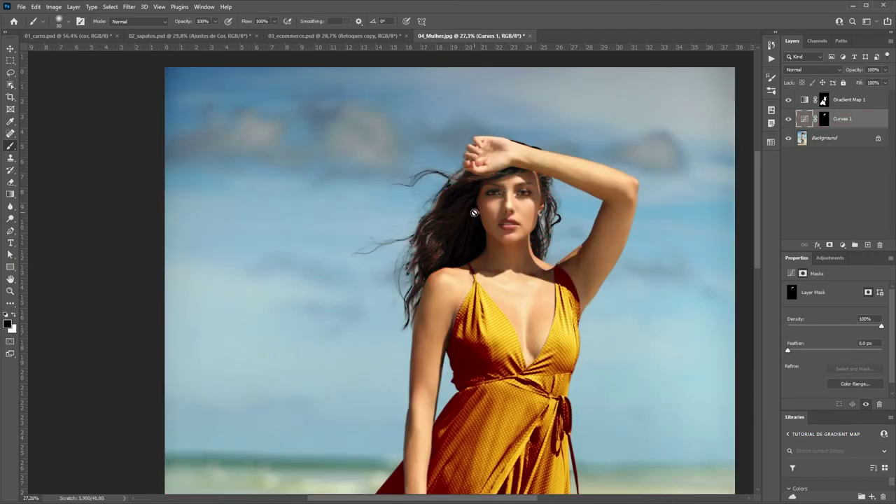
Target the Curves 1 mask with a ~150 px black brush and preview the mask alone
{"action": "left_click", "coordinate": [825, 120]}
{"action": "key", "text": "bracketright"}
{"action": "key", "text": "bracketright"}
{"action": "key", "text": "bracketright"}
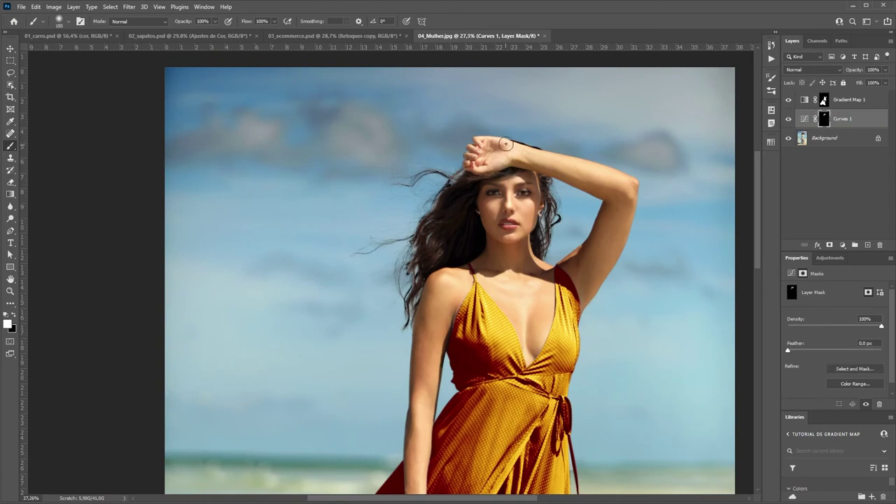
{"action": "key", "text": "x"}
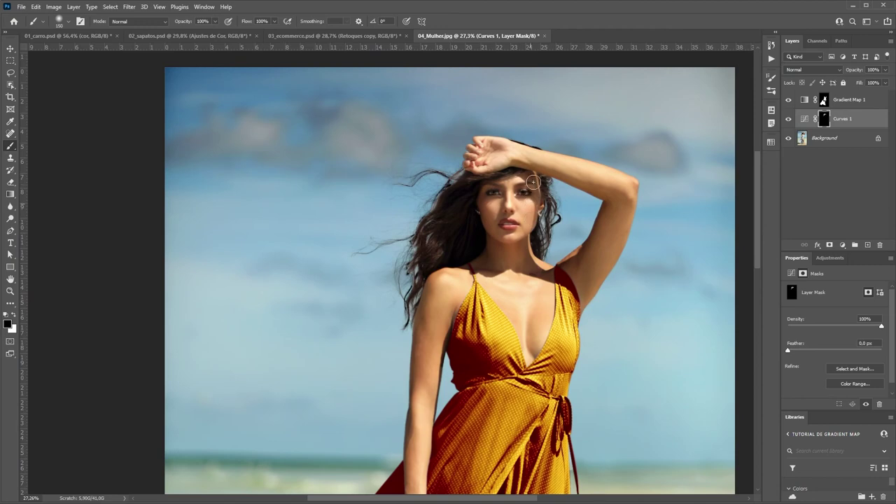
{"action": "left_click", "coordinate": [824, 119], "text": "alt"}
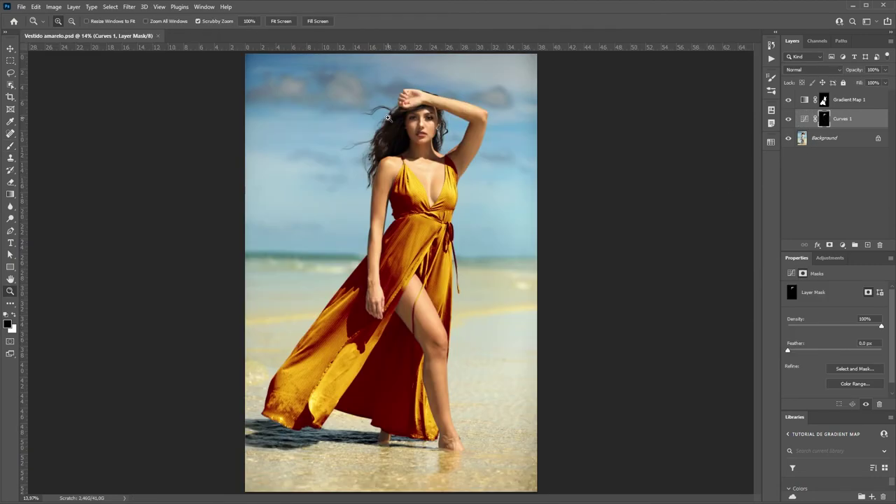
Paint the windblown hair edge into the Curves 1 mask, then zoom back out
{"action": "left_click_drag", "start_coordinate": [389, 118], "coordinate": [419, 95]}
{"action": "key", "text": "b"}
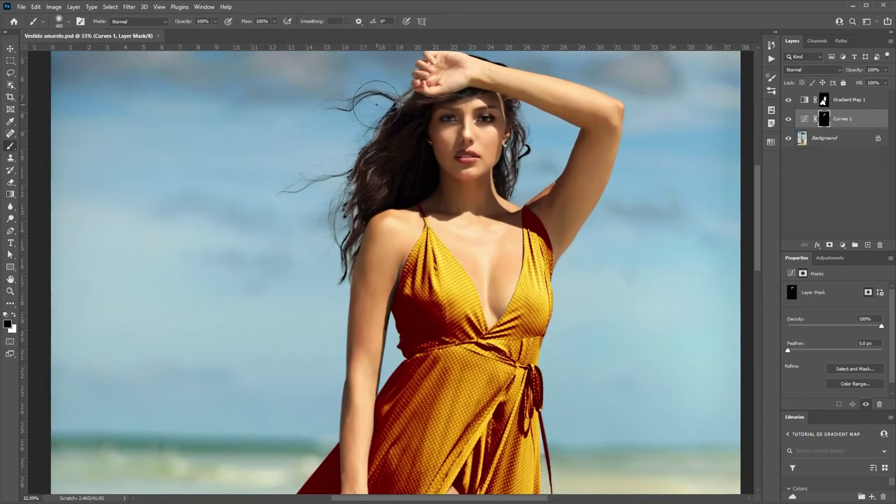
{"action": "left_click_drag", "start_coordinate": [359, 126], "coordinate": [338, 279]}
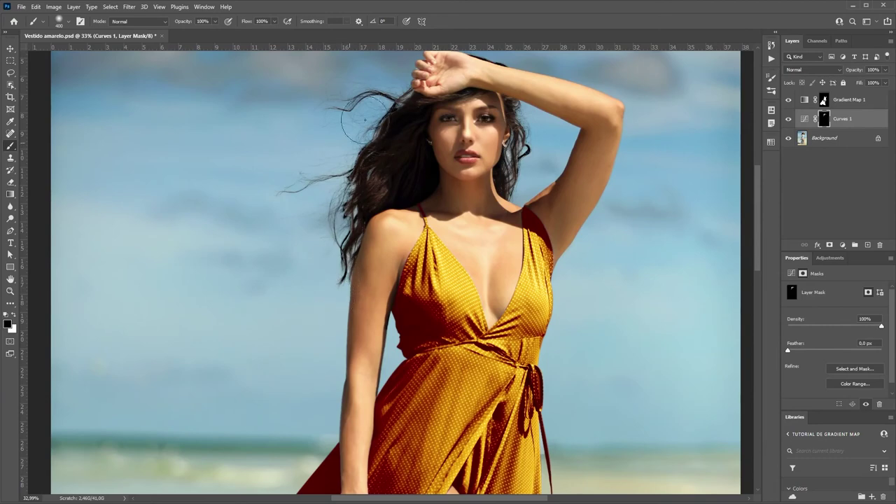
{"action": "key", "text": "z"}
{"action": "left_click_drag", "start_coordinate": [338, 278], "coordinate": [442, 164]}
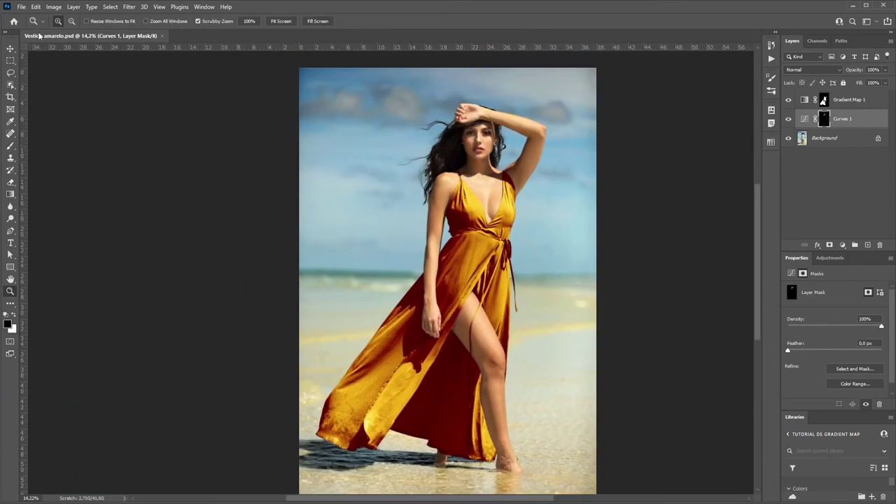
Compare against the Background layer alone and save Vestido amarelo.psd
{"action": "left_click", "coordinate": [788, 138], "text": "alt"}
{"action": "left_click", "coordinate": [788, 138], "text": "alt"}
{"action": "key", "text": "ctrl+s"}
{"action": "key", "text": "alt+Tab"}
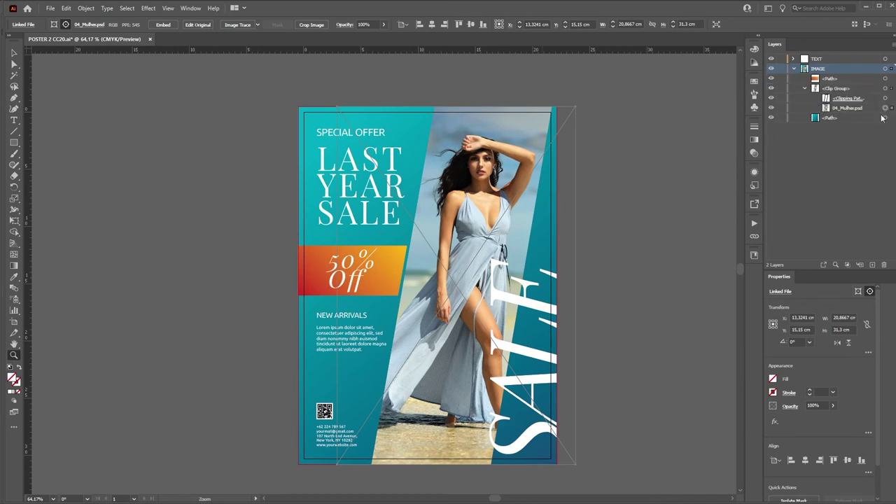
Relink the poster photo from 04_Mulher.psd to Vestido amarelo.psd and collapse the IMAGE layer
{"action": "left_click", "coordinate": [754, 236]}
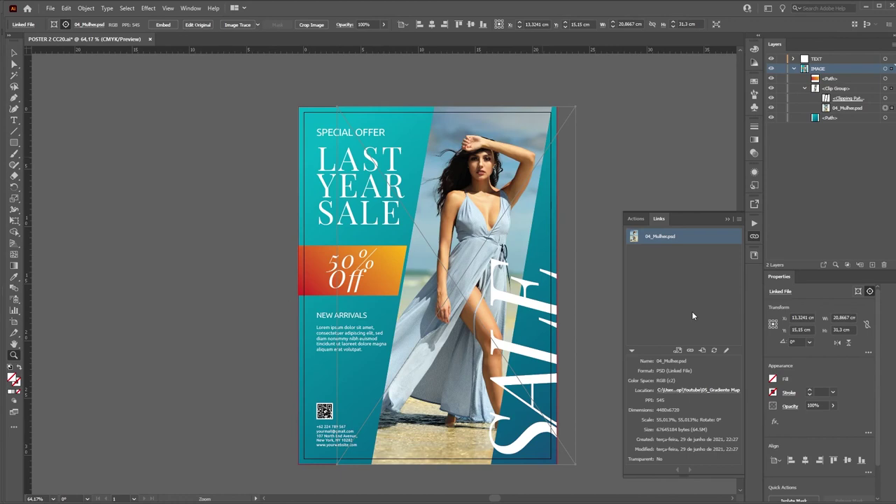
{"action": "left_click", "coordinate": [691, 351]}
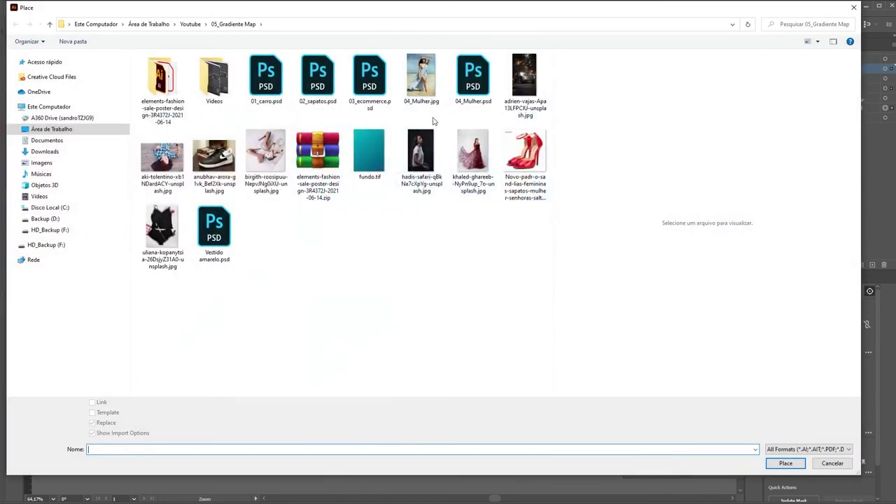
{"action": "left_click", "coordinate": [214, 238]}
{"action": "left_click", "coordinate": [785, 462]}
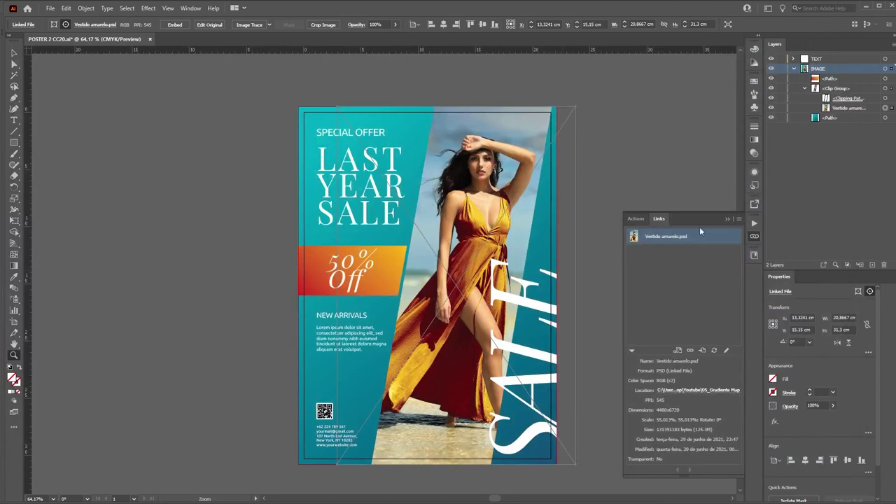
{"action": "left_click", "coordinate": [729, 219]}
{"action": "left_click", "coordinate": [793, 69]}
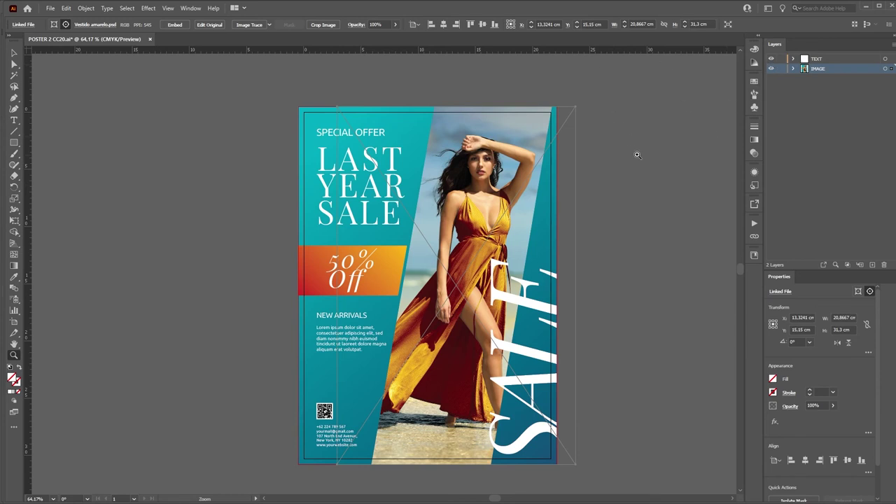
Duplicate the IMAGE layer and rename the copy Raster
{"action": "left_click", "coordinate": [771, 68]}
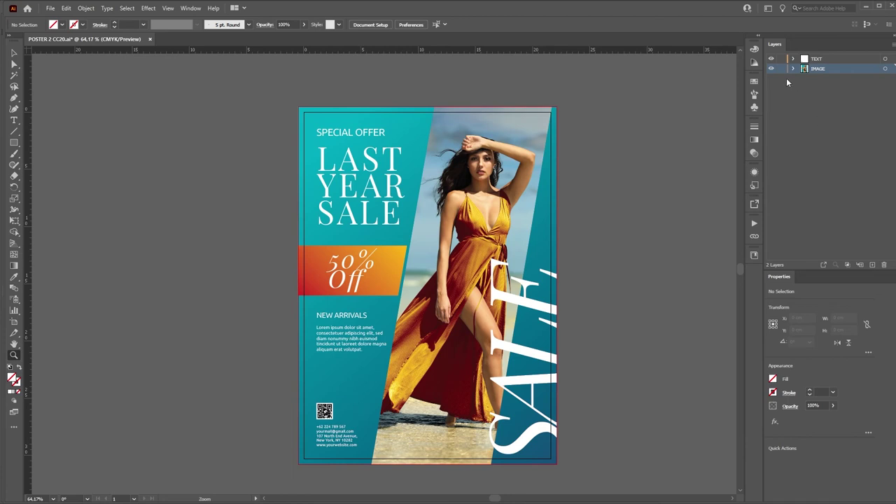
{"action": "left_click", "coordinate": [820, 69]}
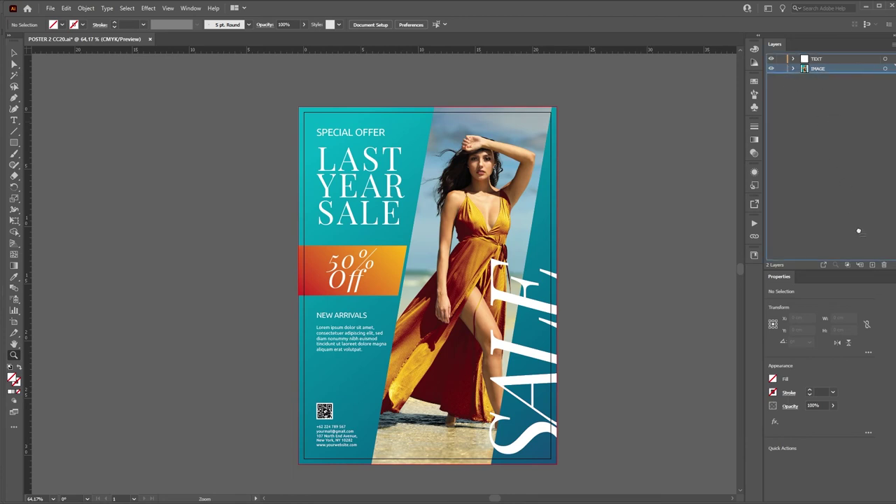
{"action": "left_click_drag", "start_coordinate": [817, 69], "coordinate": [872, 265]}
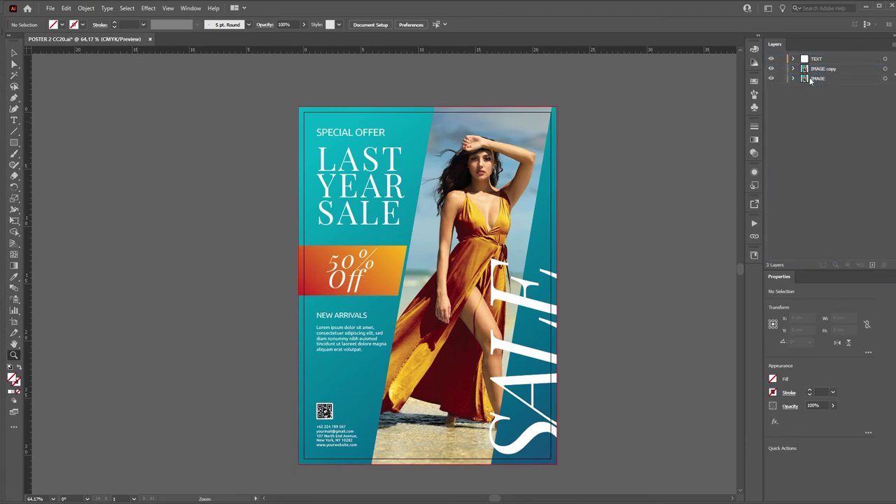
{"action": "double_click", "coordinate": [818, 69]}
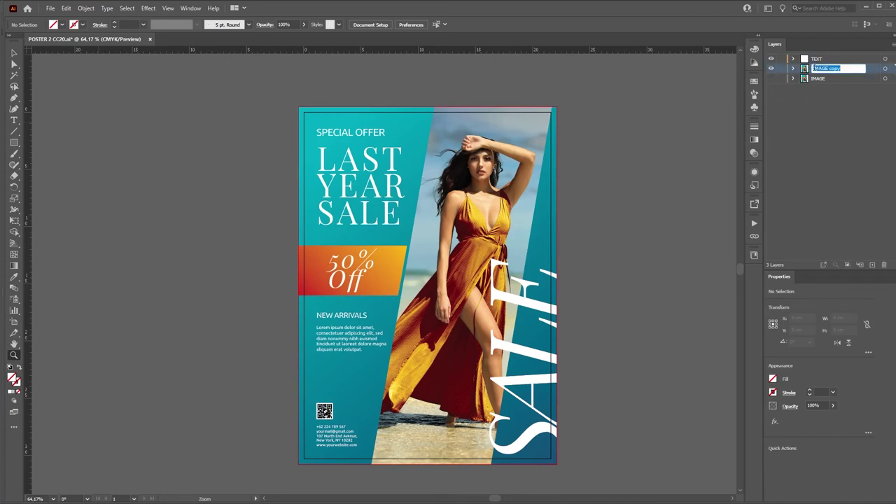
{"action": "key", "text": "BackSpace"}
{"action": "type", "text": "Raster"}
{"action": "key", "text": "Return"}
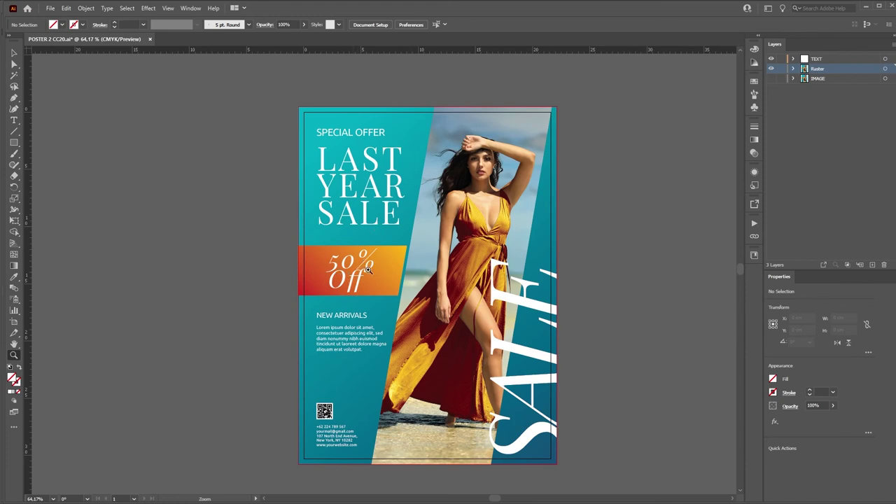
Expand the Raster layer and select its gradient background path
{"action": "left_click_drag", "start_coordinate": [368, 371], "coordinate": [449, 224]}
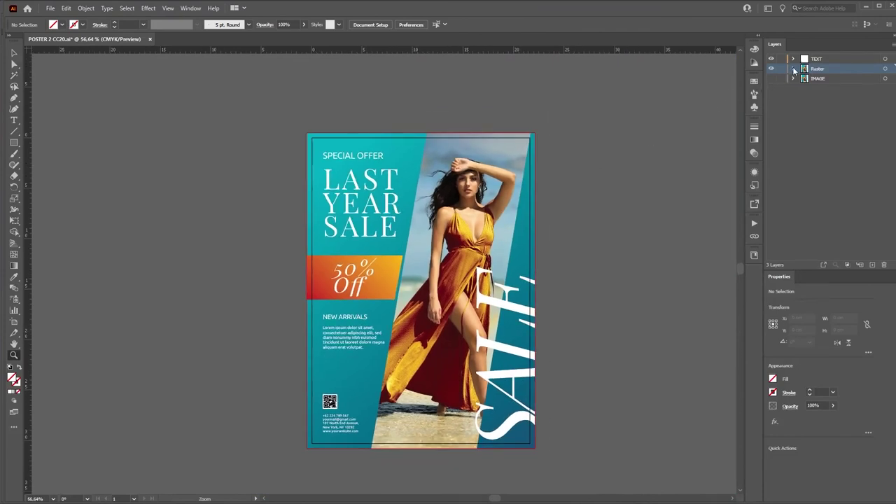
{"action": "left_click", "coordinate": [794, 69]}
{"action": "left_click", "coordinate": [885, 118]}
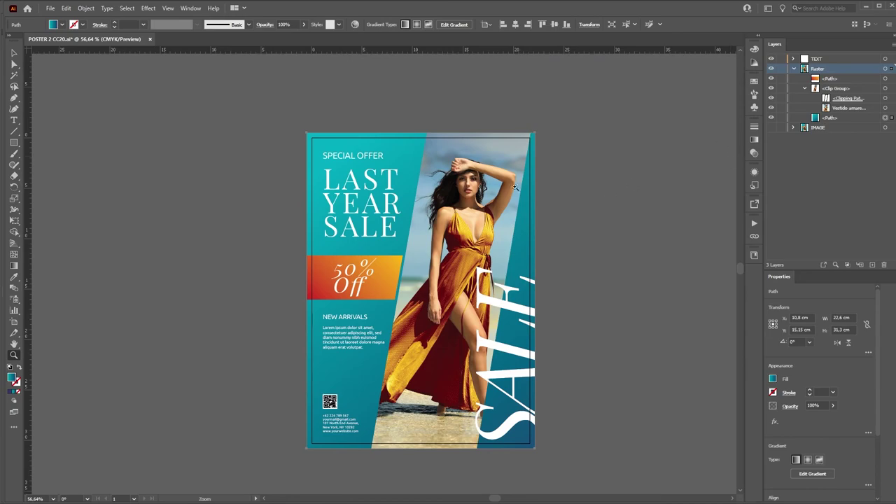
Copy the gradient path and create a new 16-bit document in Photoshop
{"action": "key", "text": "alt+Tab"}
{"action": "key", "text": "ctrl+n"}
{"action": "key", "text": "Return"}
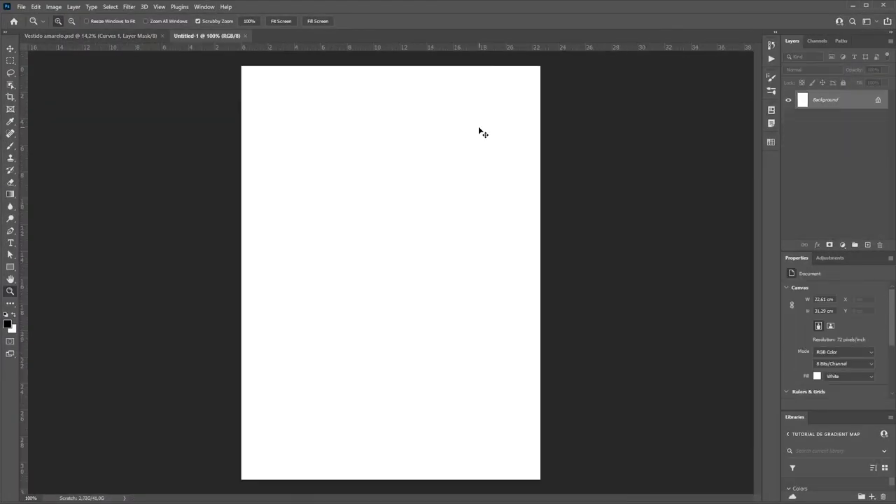
{"action": "key", "text": "ctrl+w"}
{"action": "key", "text": "ctrl+n"}
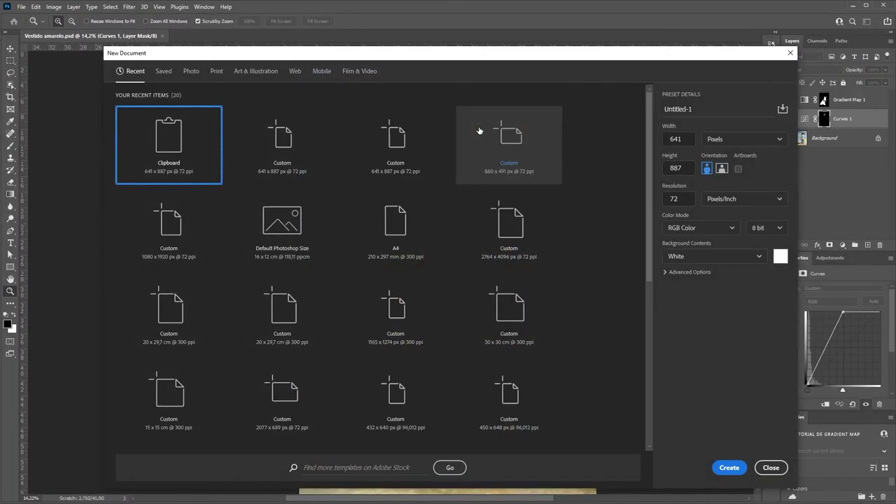
{"action": "left_click", "coordinate": [763, 227]}
{"action": "left_click", "coordinate": [759, 261]}
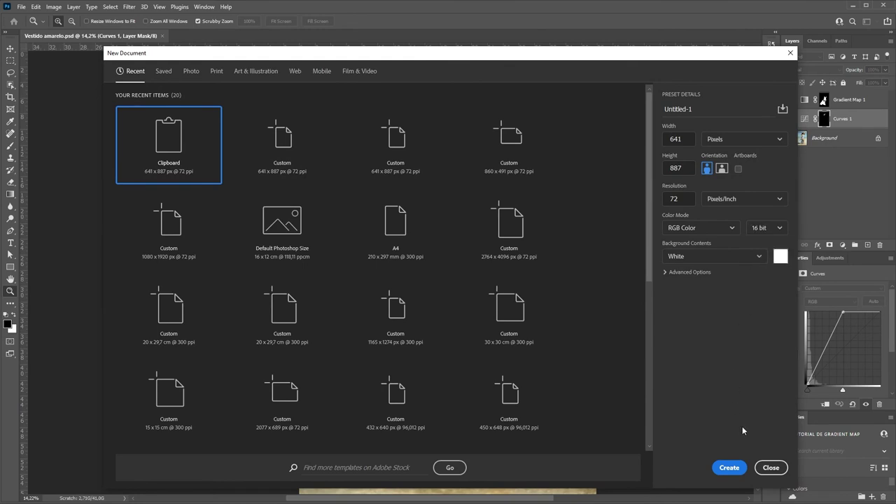
{"action": "left_click", "coordinate": [728, 467]}
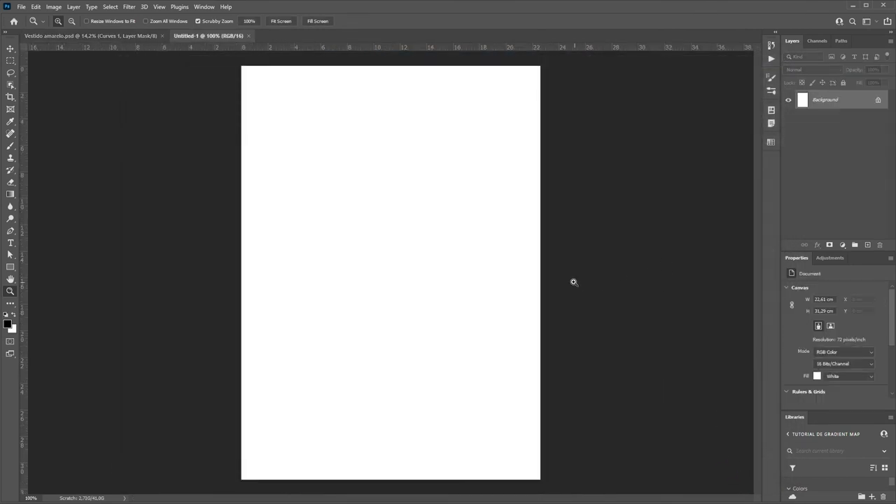
Paste the gradient as a smart object, stretched slightly to fill the canvas
{"action": "key", "text": "ctrl+v"}
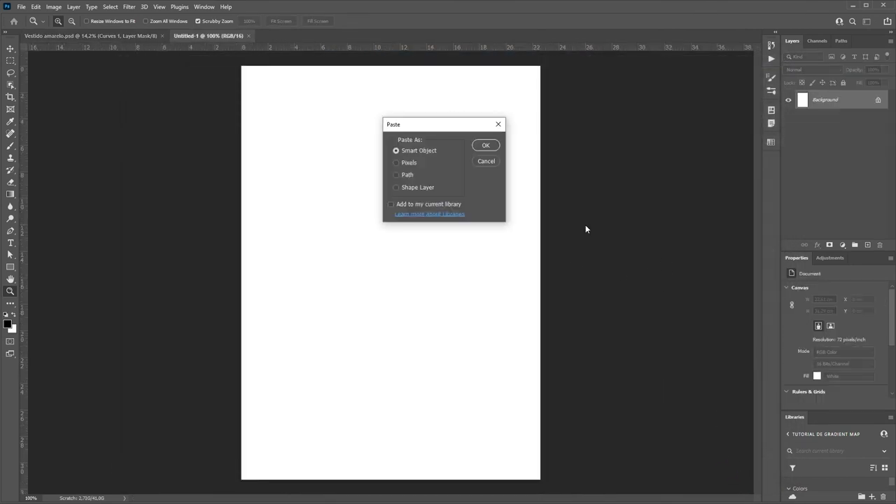
{"action": "left_click", "coordinate": [487, 145]}
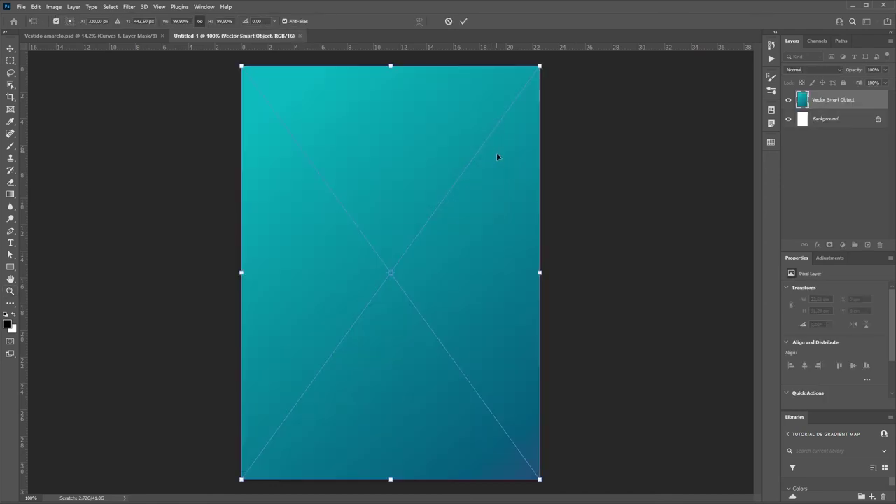
{"action": "left_click_drag", "start_coordinate": [540, 271], "coordinate": [548, 261]}
{"action": "key", "text": "Return"}
{"action": "key", "text": "z"}
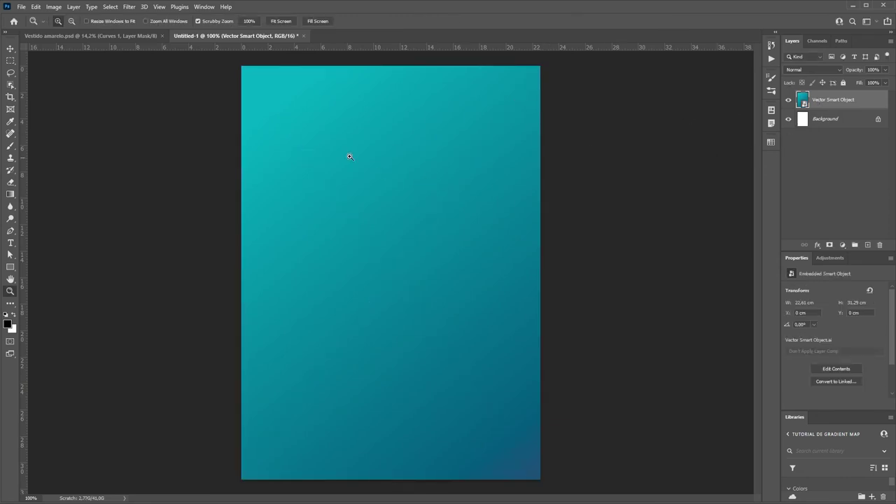
Apply Add Noise, Gaussian Blur and a second 0,5% Add Noise filter to the gradient
{"action": "left_click", "coordinate": [132, 10]}
{"action": "mouse_move", "coordinate": [140, 152]}
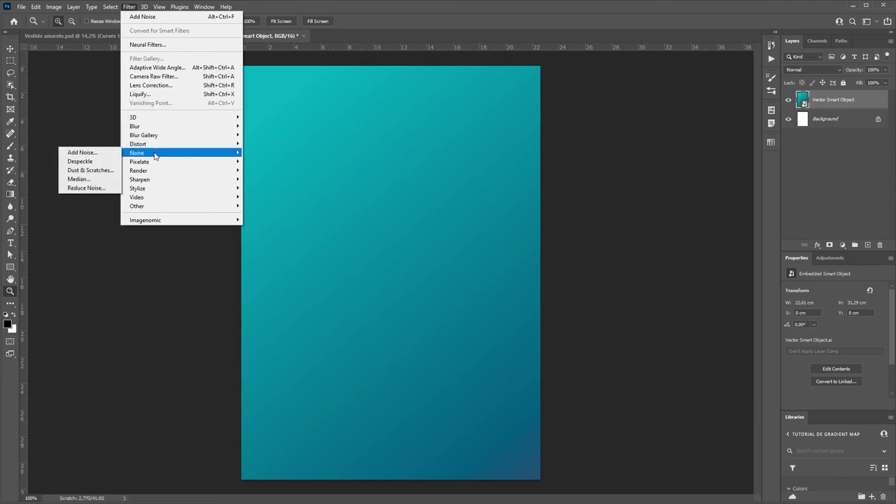
{"action": "left_click", "coordinate": [82, 152]}
{"action": "key", "text": "Return"}
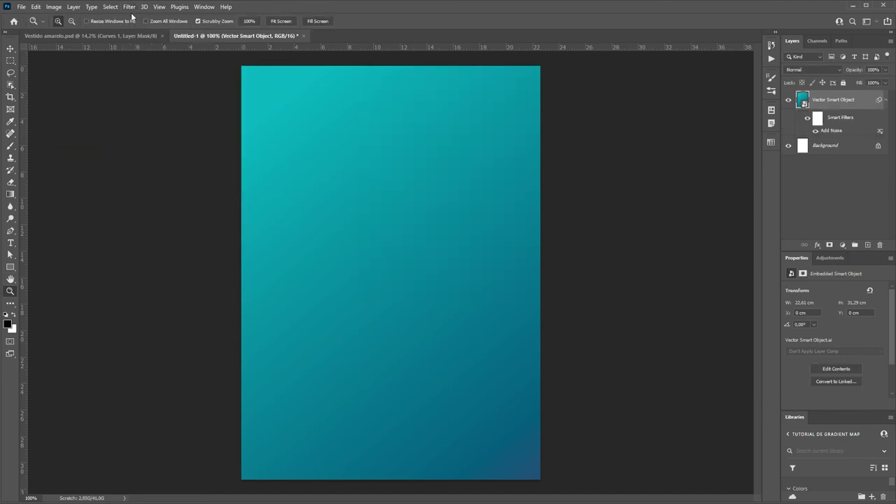
{"action": "left_click", "coordinate": [129, 7]}
{"action": "left_click", "coordinate": [267, 161]}
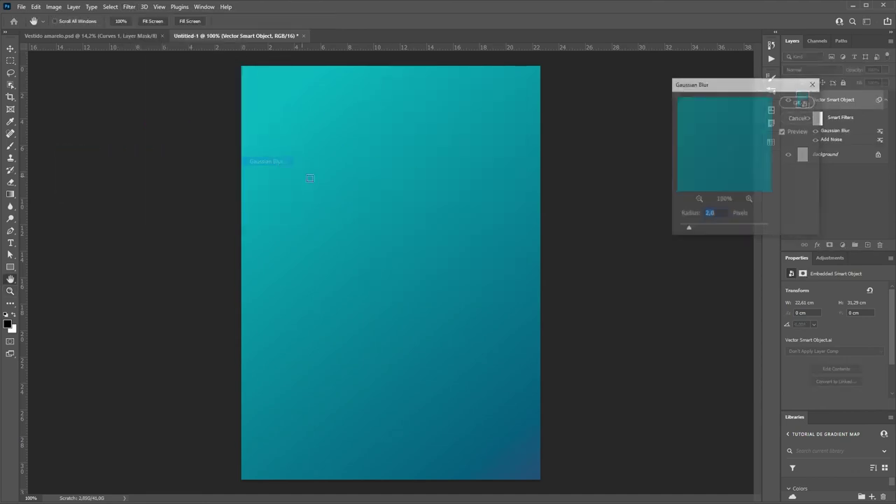
{"action": "key", "text": "Return"}
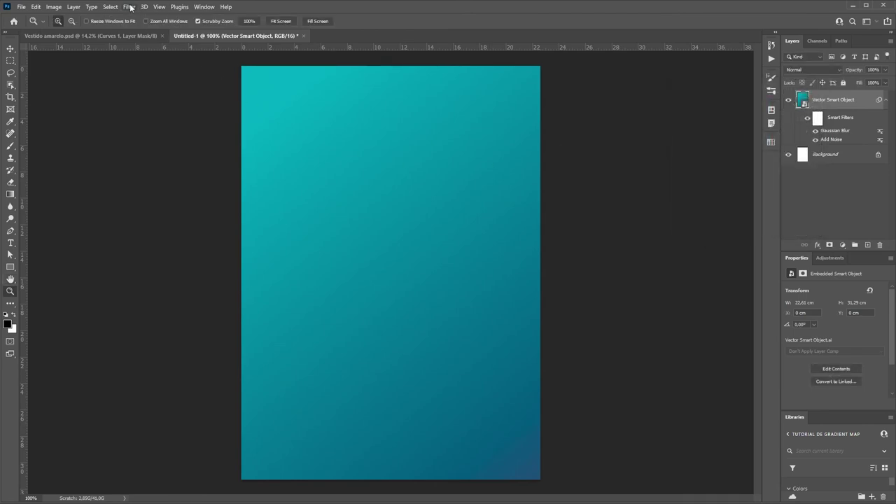
{"action": "left_click", "coordinate": [130, 7]}
{"action": "mouse_move", "coordinate": [137, 153]}
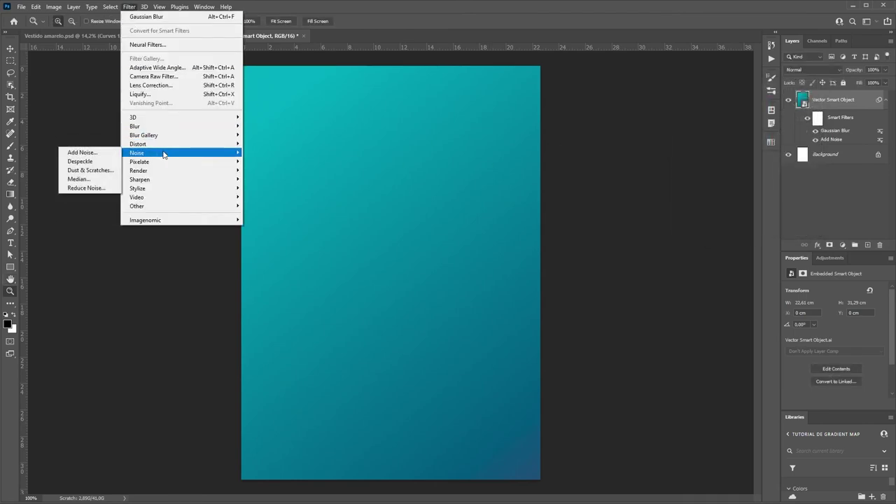
{"action": "left_click", "coordinate": [83, 152]}
{"action": "type", "text": "0,5"}
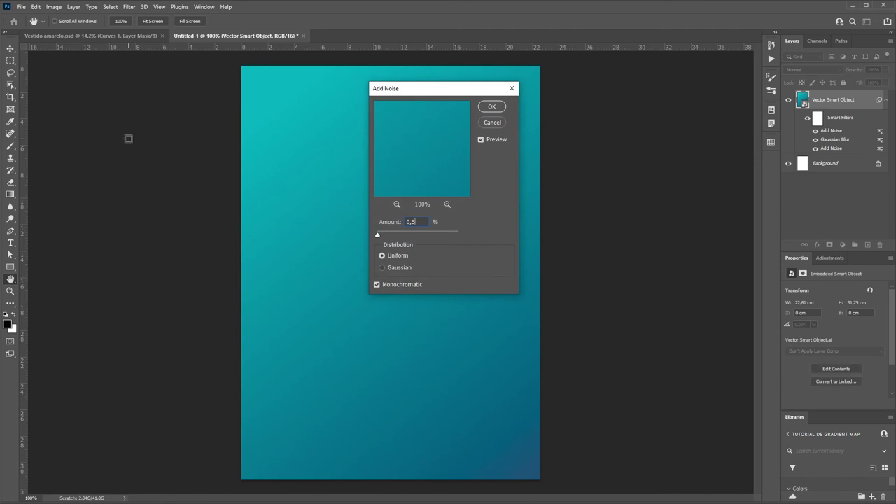
{"action": "key", "text": "Return"}
Turn off the smart filters and flatten the image into one Background layer
{"action": "key", "text": "z"}
{"action": "left_click_drag", "start_coordinate": [469, 345], "coordinate": [522, 337]}
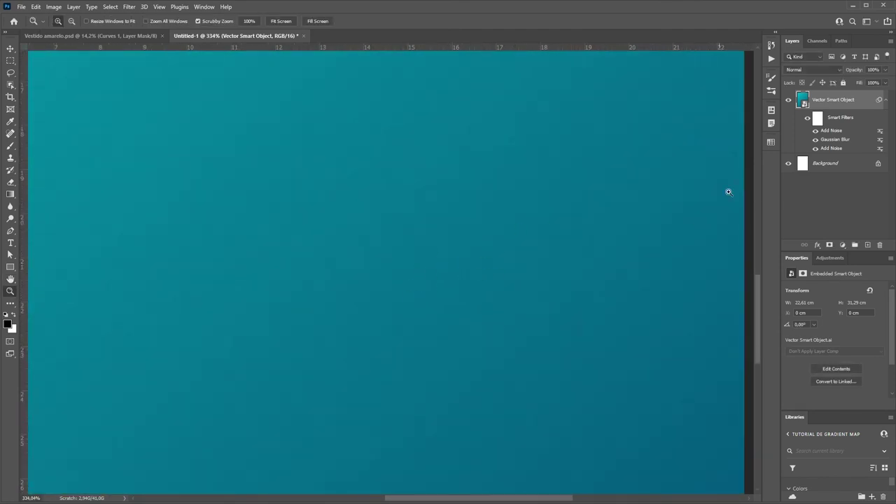
{"action": "left_click", "coordinate": [807, 117]}
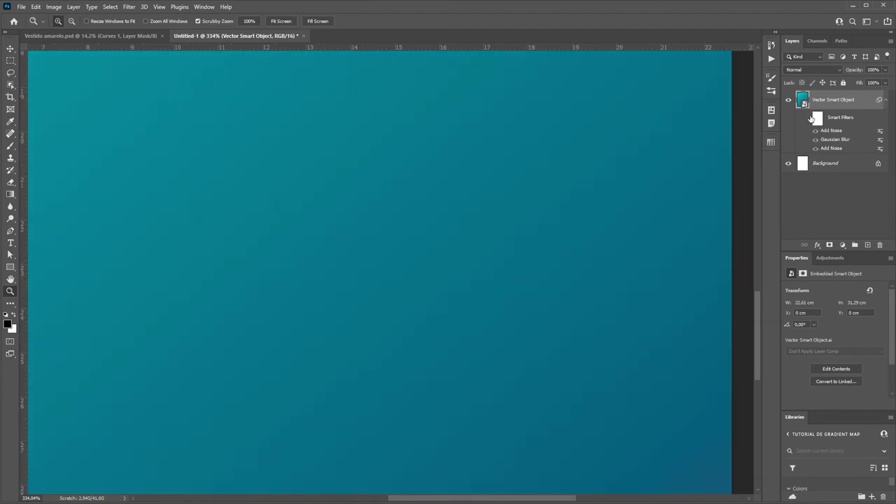
{"action": "scroll", "coordinate": [550, 230], "scroll_direction": "down", "scroll_amount": 3}
{"action": "scroll", "coordinate": [520, 236], "scroll_direction": "down", "scroll_amount": 3}
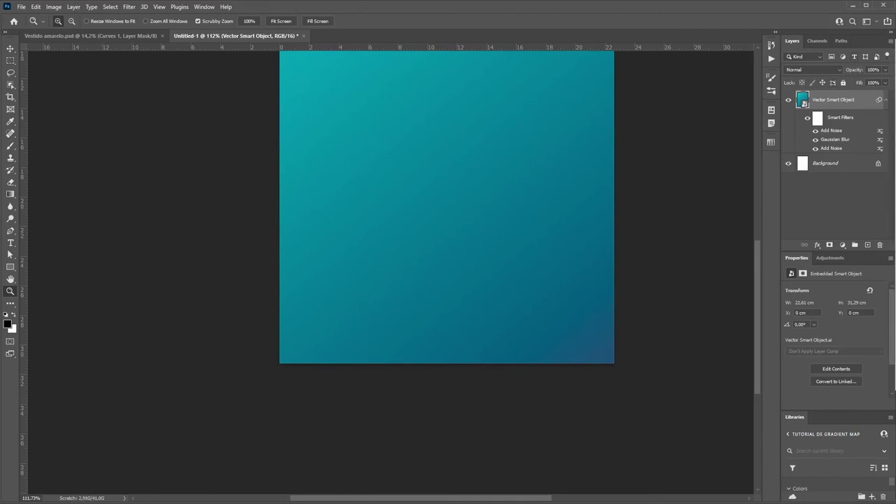
{"action": "key", "text": "ctrl+shift+e"}
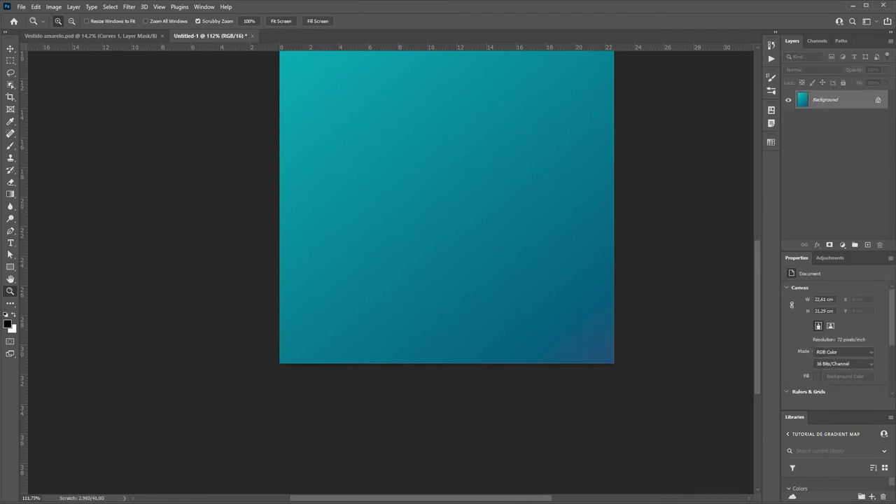
Save a TIFF copy over fundo.tif in 05_Gradiente Map, then return to Illustrator
{"action": "key", "text": "ctrl+alt+s"}
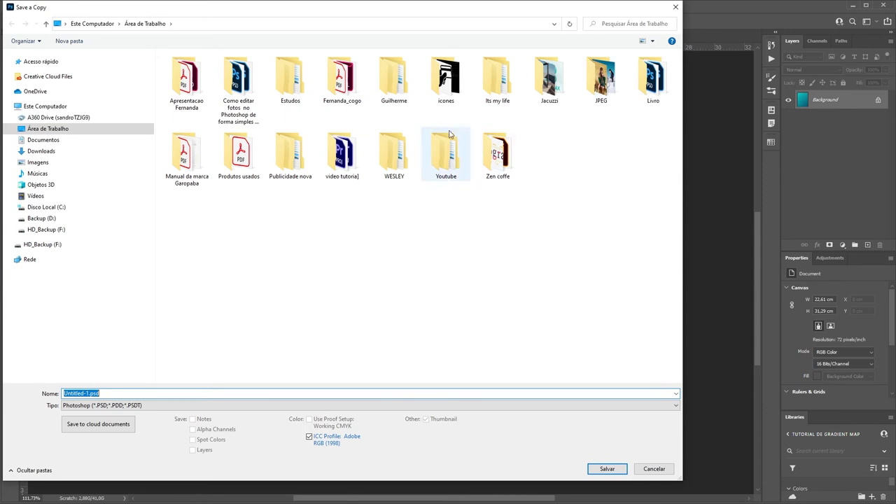
{"action": "double_click", "coordinate": [442, 154]}
{"action": "left_click", "coordinate": [397, 82]}
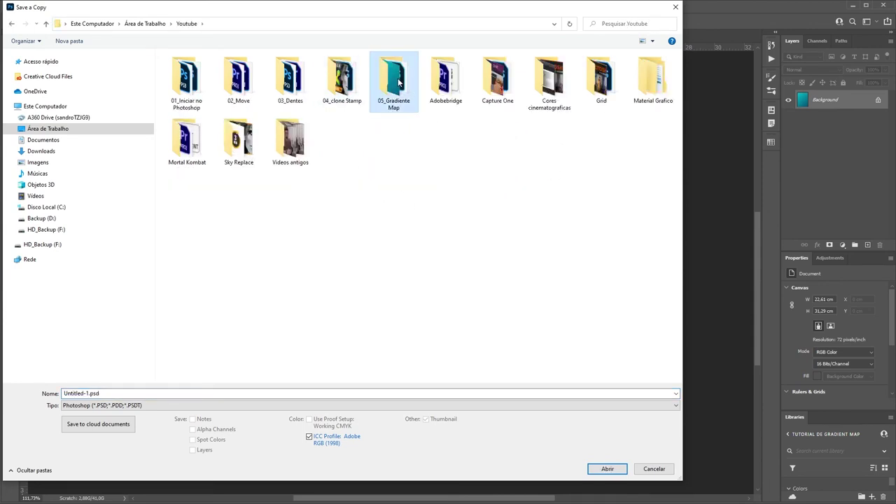
{"action": "double_click", "coordinate": [398, 82]}
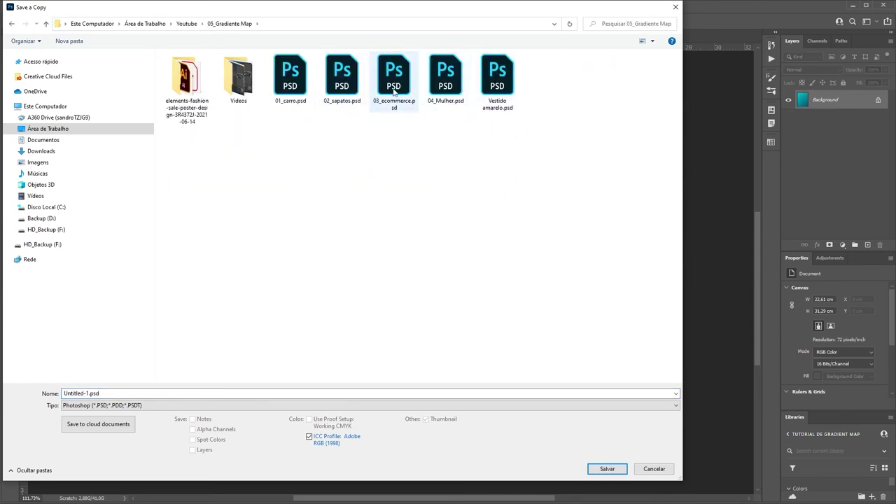
{"action": "left_click", "coordinate": [154, 405]}
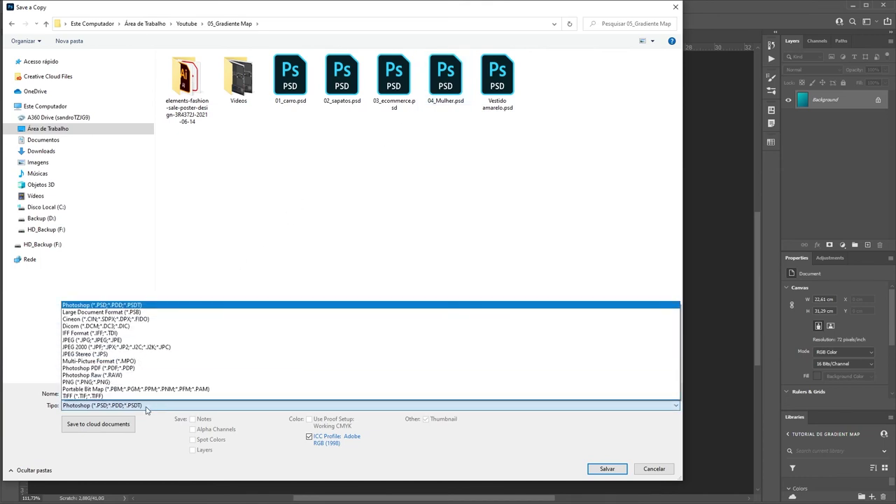
{"action": "left_click", "coordinate": [140, 394]}
{"action": "left_click", "coordinate": [289, 75]}
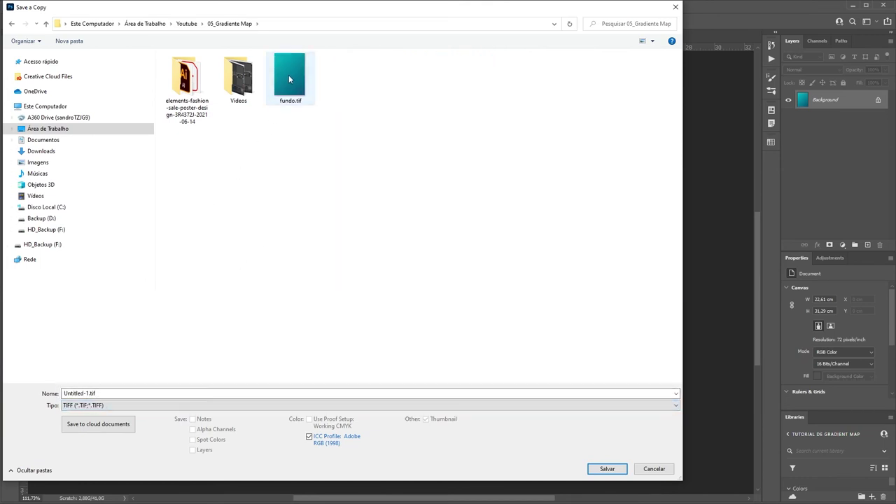
{"action": "left_click", "coordinate": [605, 470]}
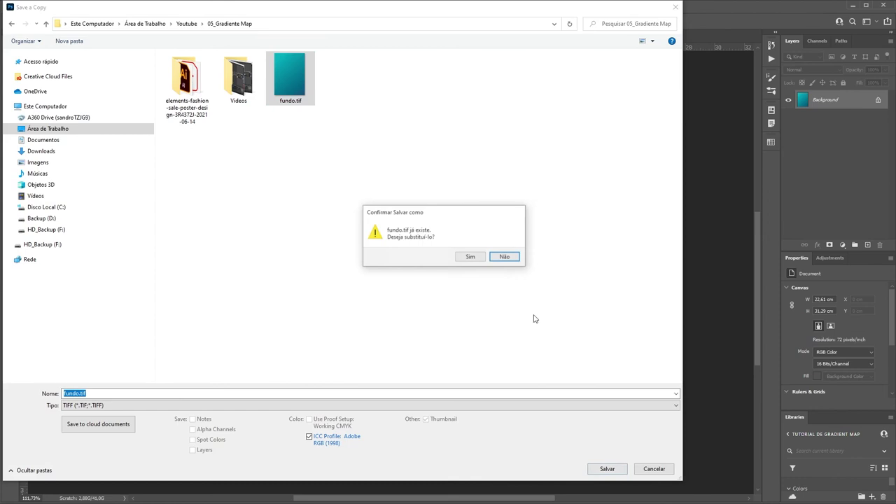
{"action": "left_click", "coordinate": [472, 257]}
{"action": "left_click", "coordinate": [550, 132]}
{"action": "key", "text": "alt+Tab"}
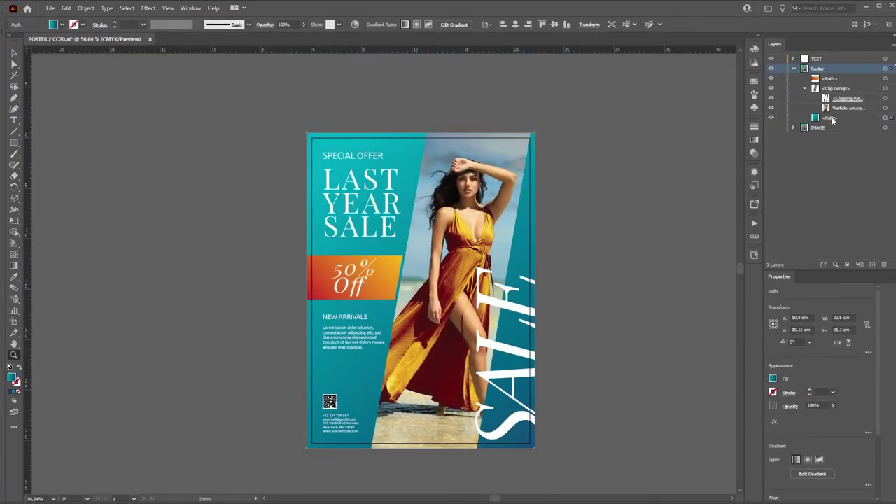
Delete the teal vector background and place fundo.tif aligned to the artboard's left and top
{"action": "left_click_drag", "start_coordinate": [838, 118], "coordinate": [883, 265]}
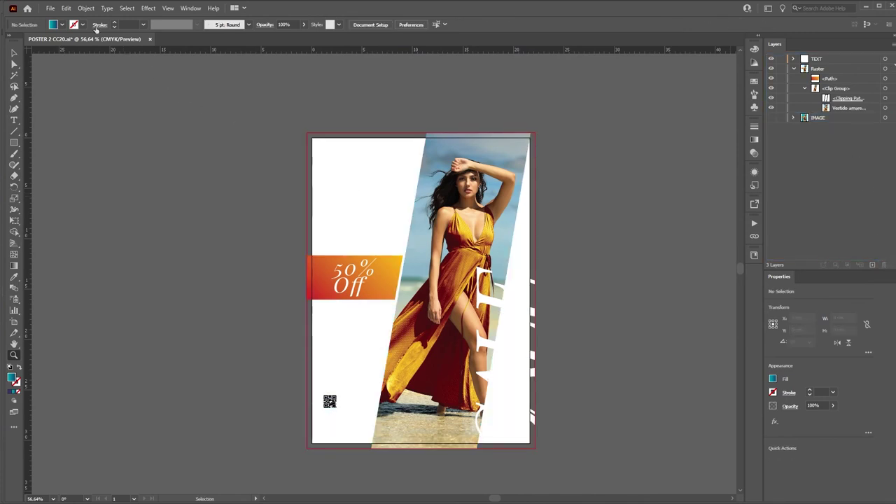
{"action": "left_click", "coordinate": [51, 8]}
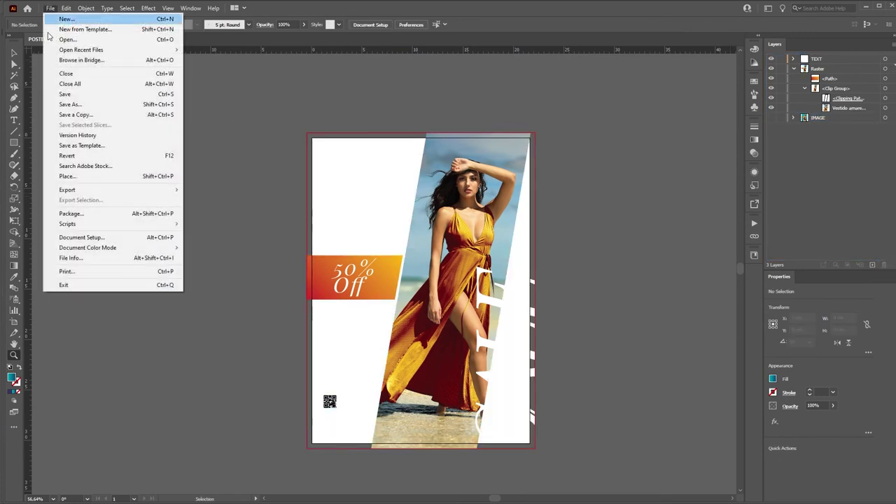
{"action": "left_click", "coordinate": [63, 175]}
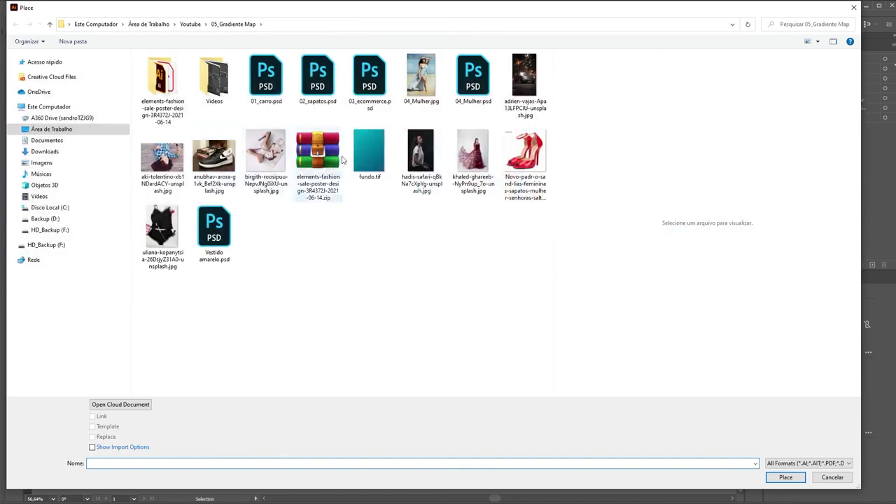
{"action": "left_click", "coordinate": [360, 154]}
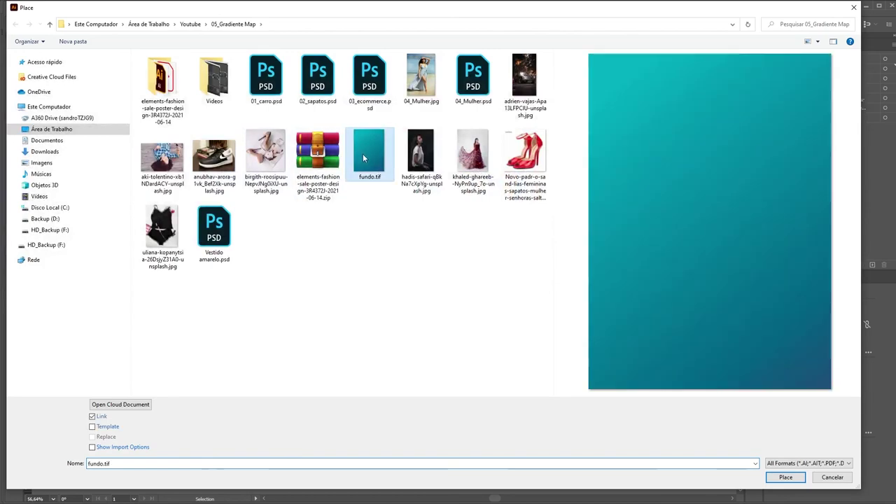
{"action": "left_click", "coordinate": [785, 477]}
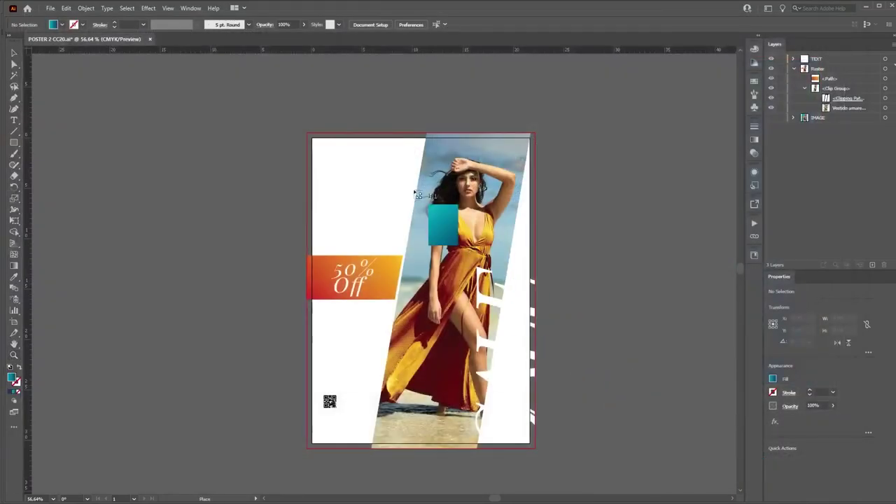
{"action": "left_click", "coordinate": [324, 90]}
{"action": "left_click", "coordinate": [383, 24]}
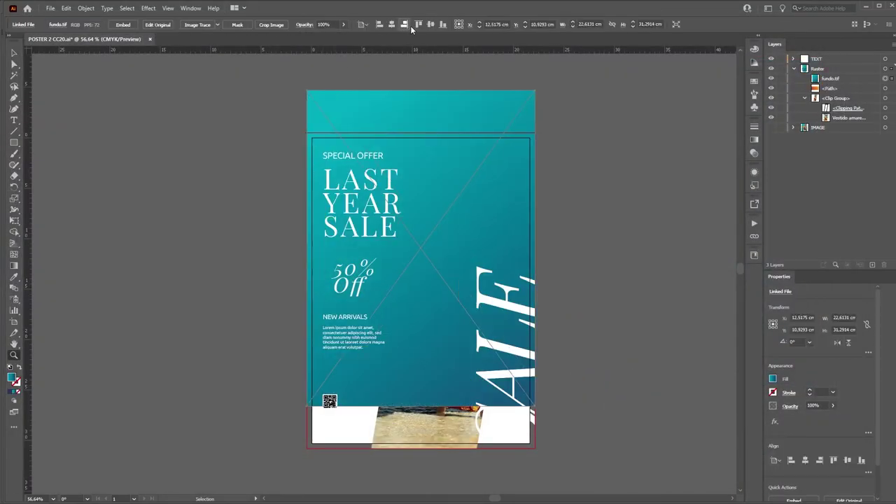
{"action": "left_click", "coordinate": [418, 24]}
Stack fundo.tif beneath the photo clip group and orange band, and target the Raster layer
{"action": "left_click", "coordinate": [804, 98]}
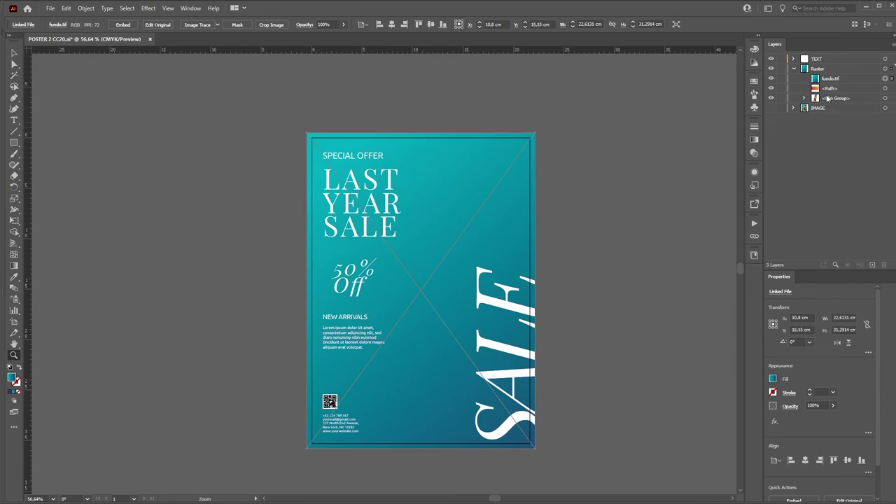
{"action": "left_click", "coordinate": [834, 98]}
{"action": "left_click", "coordinate": [830, 78], "text": "shift"}
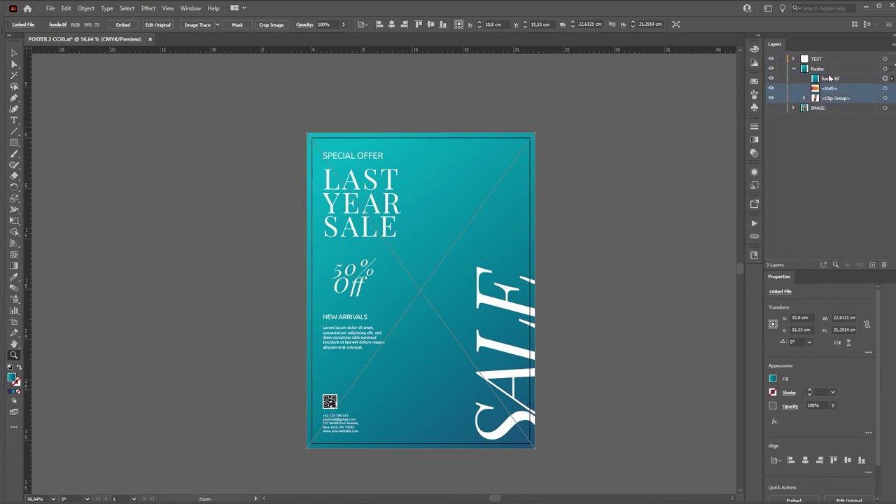
{"action": "left_click_drag", "start_coordinate": [830, 78], "coordinate": [819, 102]}
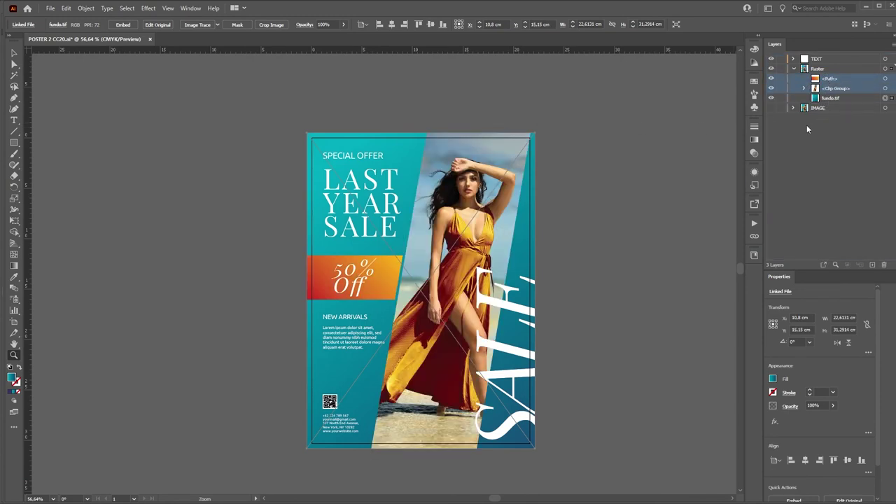
{"action": "left_click", "coordinate": [794, 68]}
{"action": "left_click", "coordinate": [885, 69]}
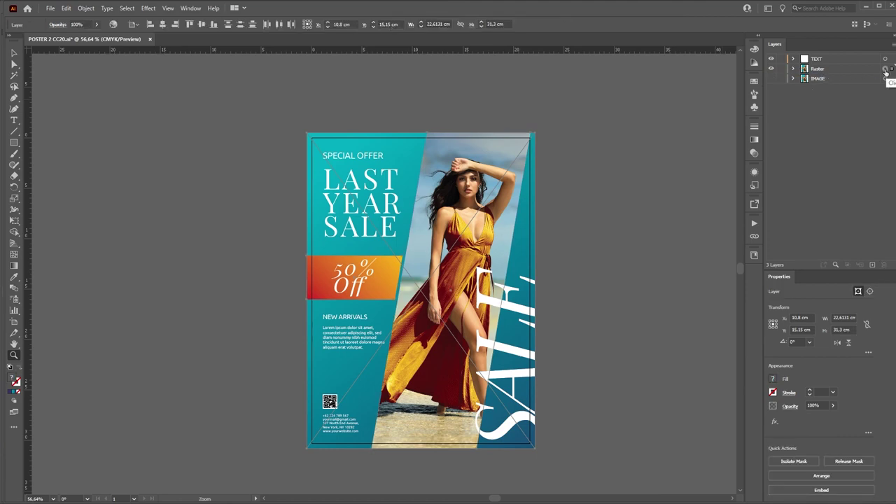
{"action": "left_click", "coordinate": [87, 9]}
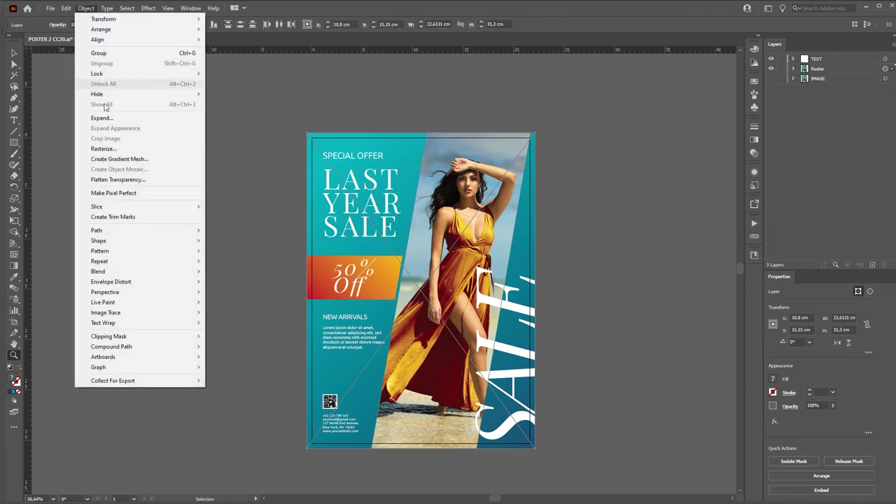
Rasterize the Raster layer as a CMYK 300 ppi image and check the result
{"action": "left_click", "coordinate": [104, 148]}
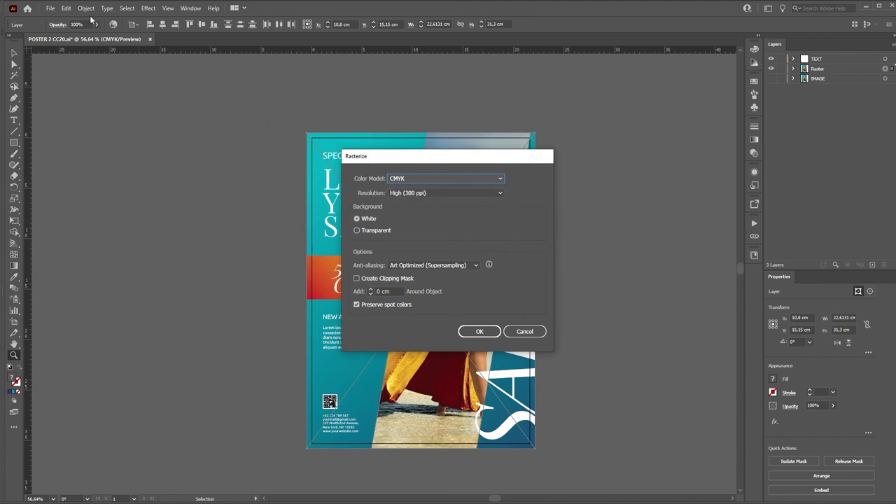
{"action": "left_click", "coordinate": [479, 331]}
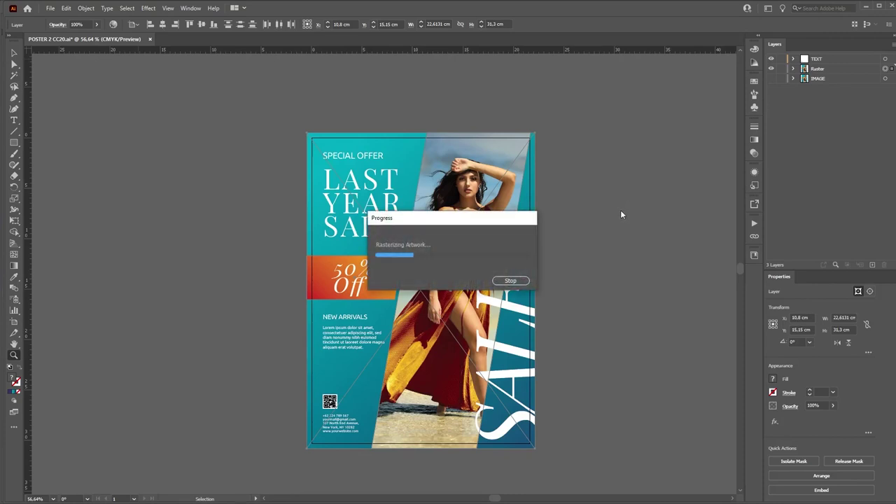
{"action": "left_click", "coordinate": [793, 69]}
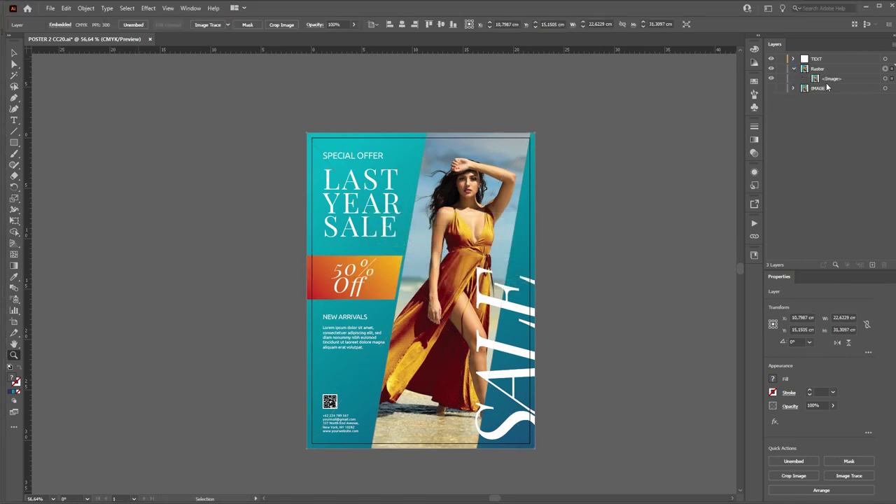
{"action": "left_click", "coordinate": [793, 68]}
{"action": "left_click", "coordinate": [771, 59]}
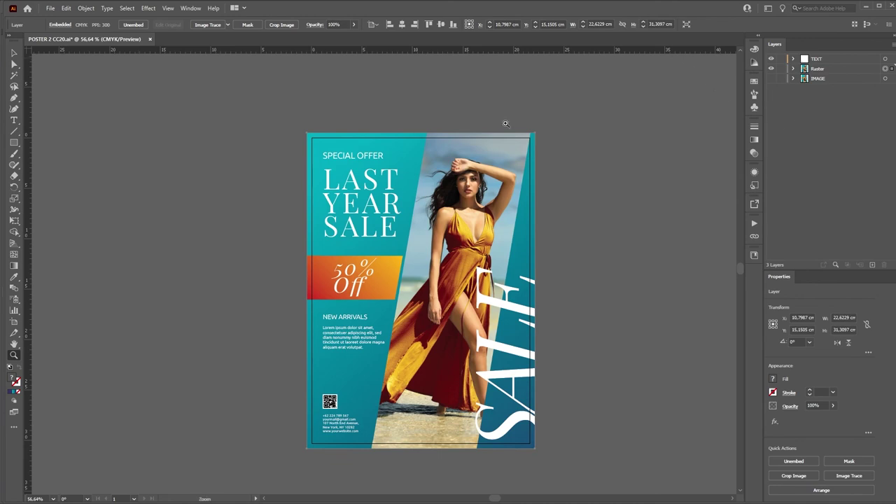
{"action": "left_click", "coordinate": [50, 8]}
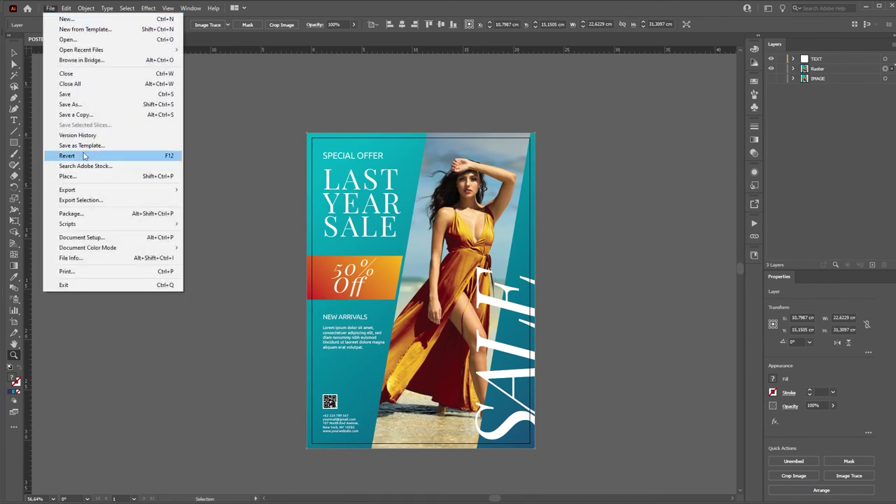
Save the poster as Adobe PDF, replacing cartaz.pdf on the desktop
{"action": "left_click", "coordinate": [79, 104]}
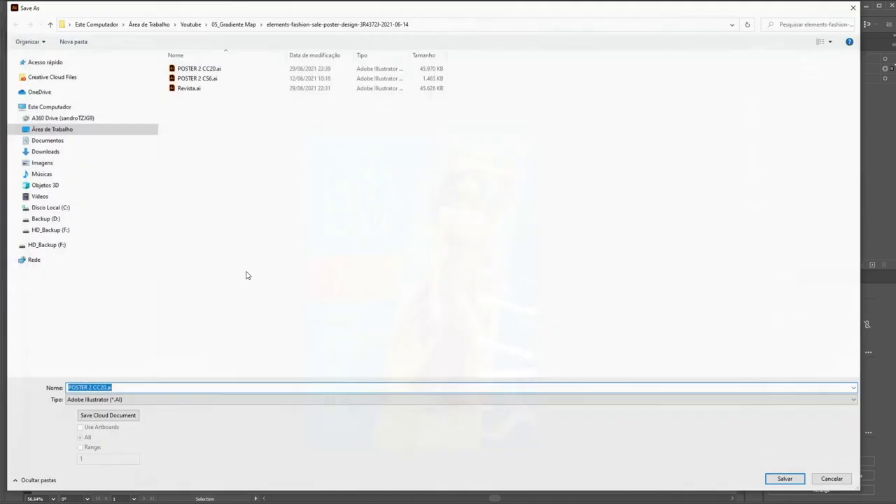
{"action": "left_click", "coordinate": [112, 400]}
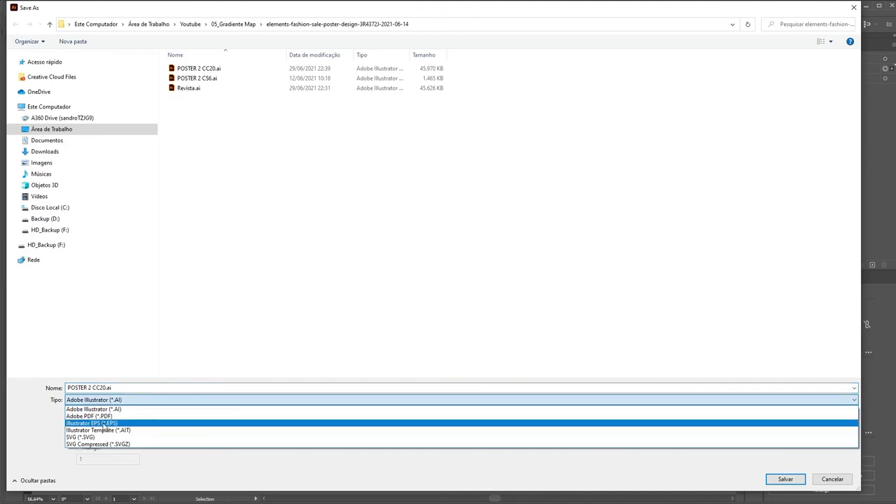
{"action": "left_click", "coordinate": [103, 417]}
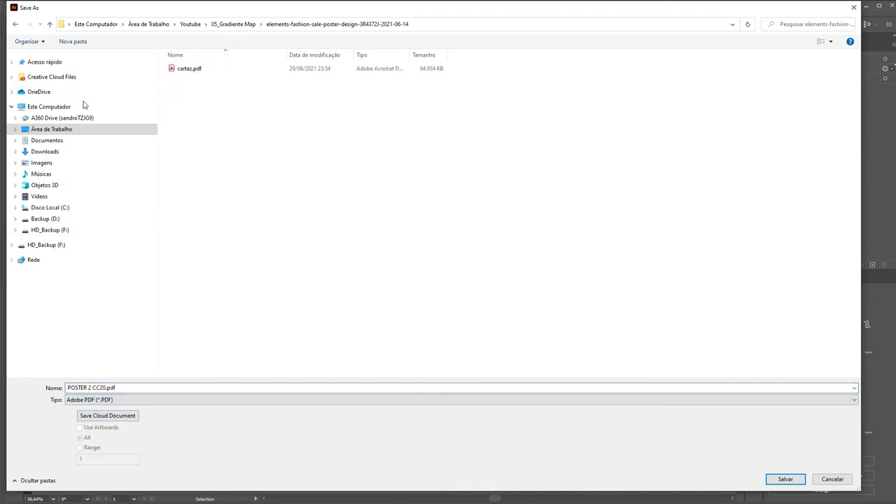
{"action": "left_click", "coordinate": [64, 131]}
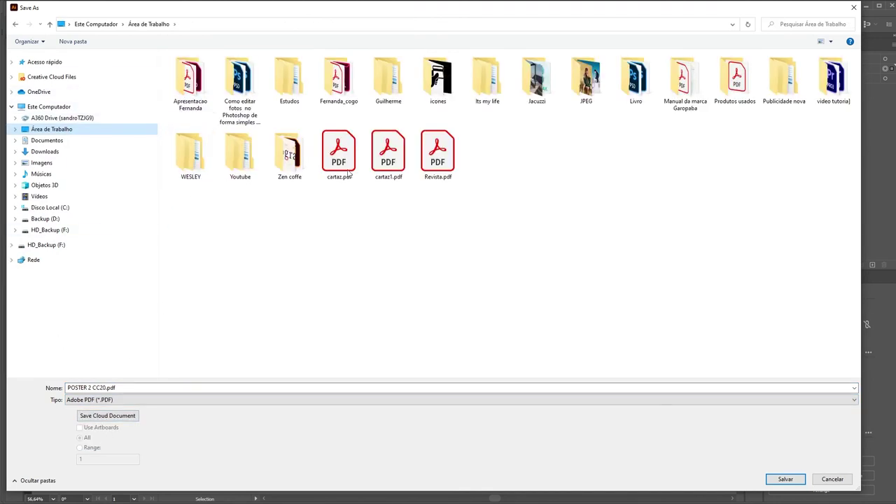
{"action": "left_click", "coordinate": [344, 162]}
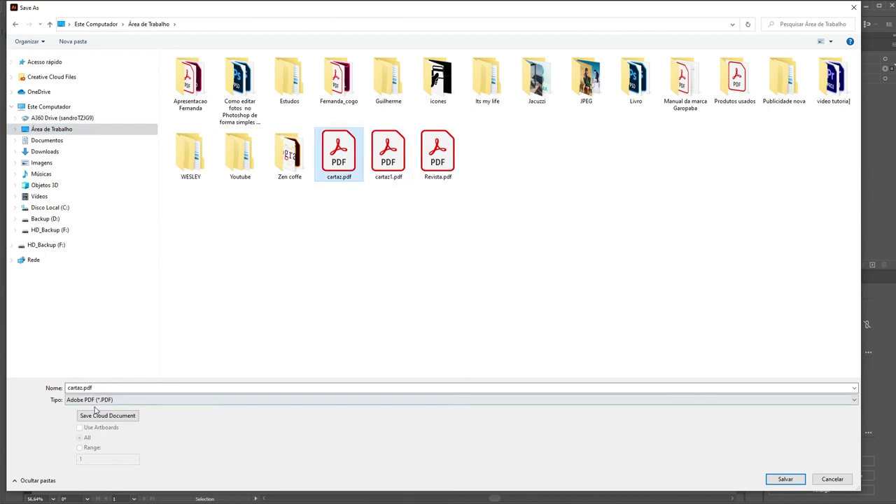
{"action": "left_click", "coordinate": [785, 479]}
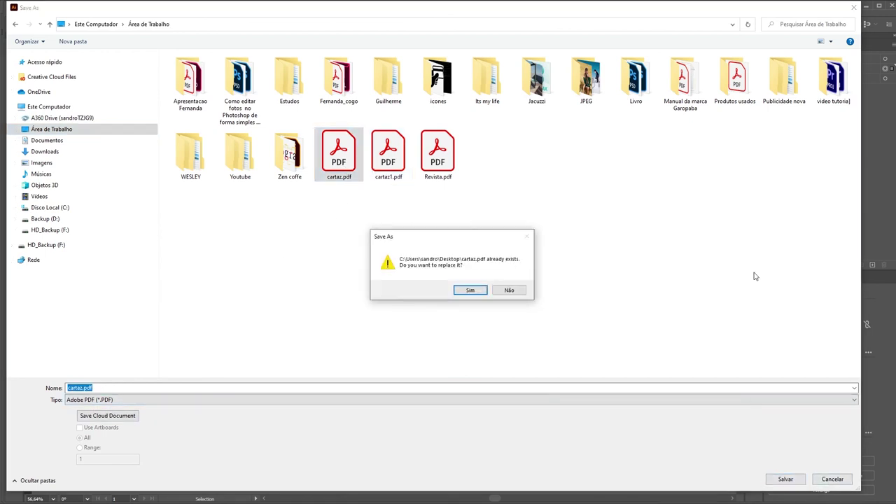
{"action": "left_click", "coordinate": [467, 290]}
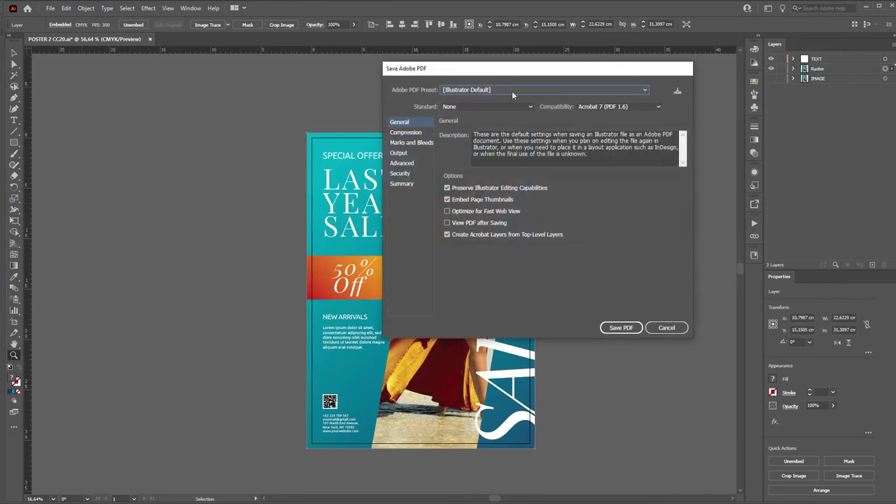
Save the PDF as PDF/X-1a:2001 with all printer's marks and Coated FOGRA39 output
{"action": "left_click", "coordinate": [466, 107]}
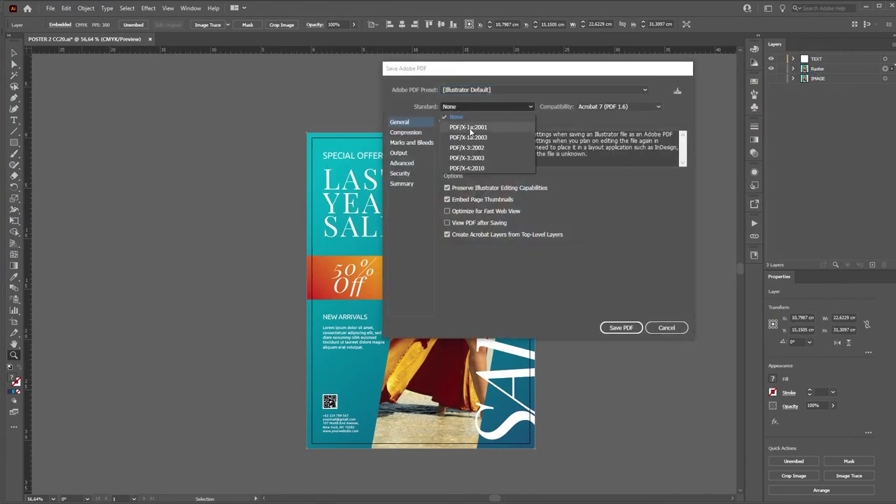
{"action": "left_click", "coordinate": [481, 129]}
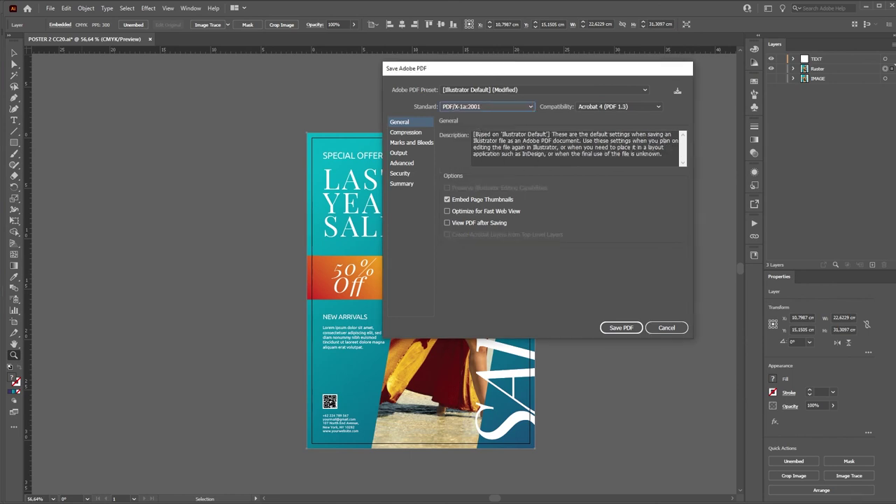
{"action": "left_click", "coordinate": [406, 132]}
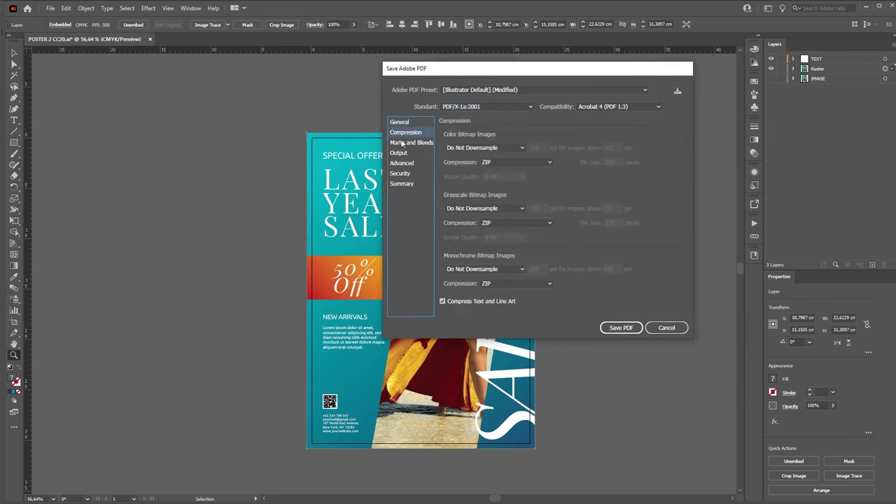
{"action": "left_click", "coordinate": [402, 143]}
{"action": "left_click", "coordinate": [448, 146]}
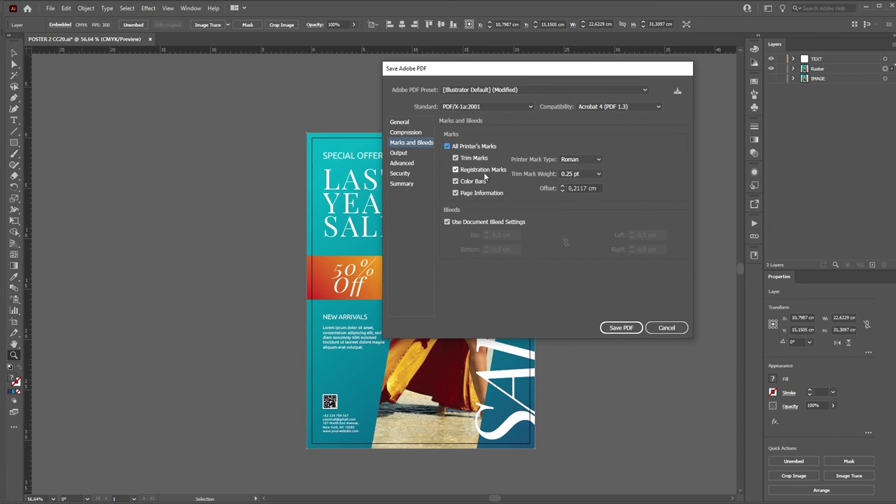
{"action": "left_click", "coordinate": [405, 152]}
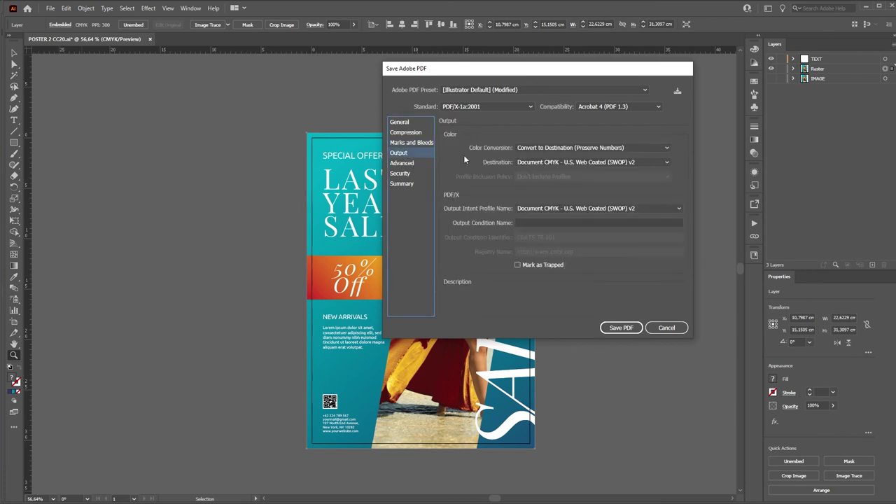
{"action": "left_click", "coordinate": [588, 162]}
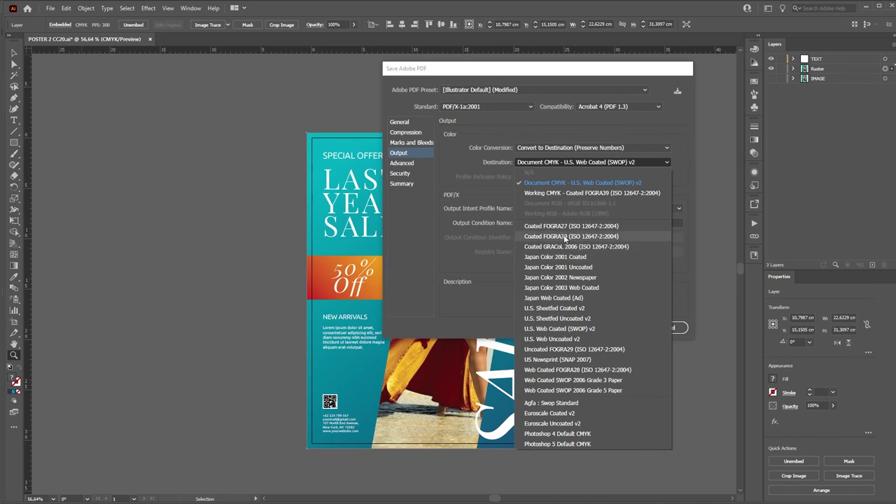
{"action": "left_click", "coordinate": [564, 236]}
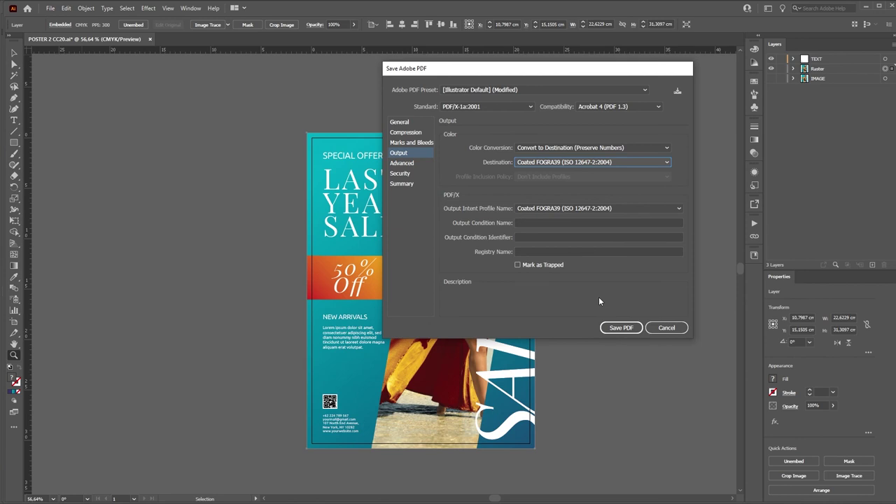
{"action": "left_click", "coordinate": [621, 328]}
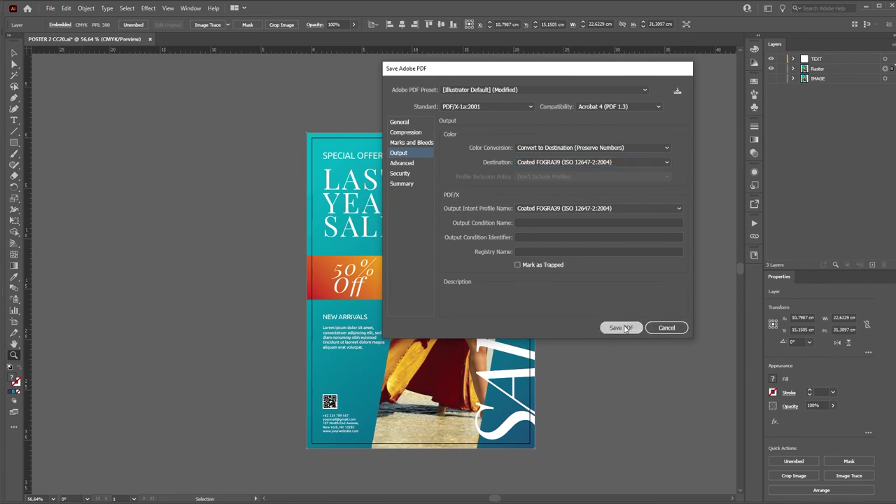
{"action": "left_click", "coordinate": [401, 173]}
{"action": "left_click", "coordinate": [621, 327]}
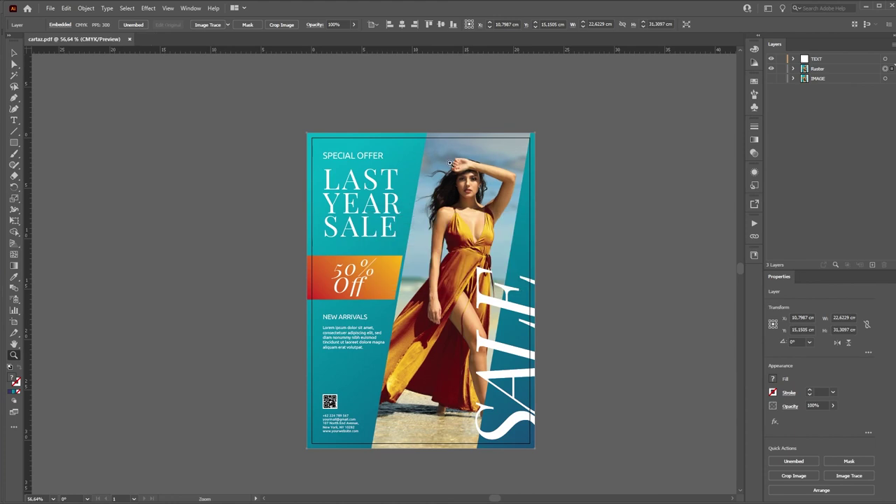
Set the document bleed to 0 and briefly toggle the Raster layer's visibility
{"action": "key", "text": "ctrl+alt+p"}
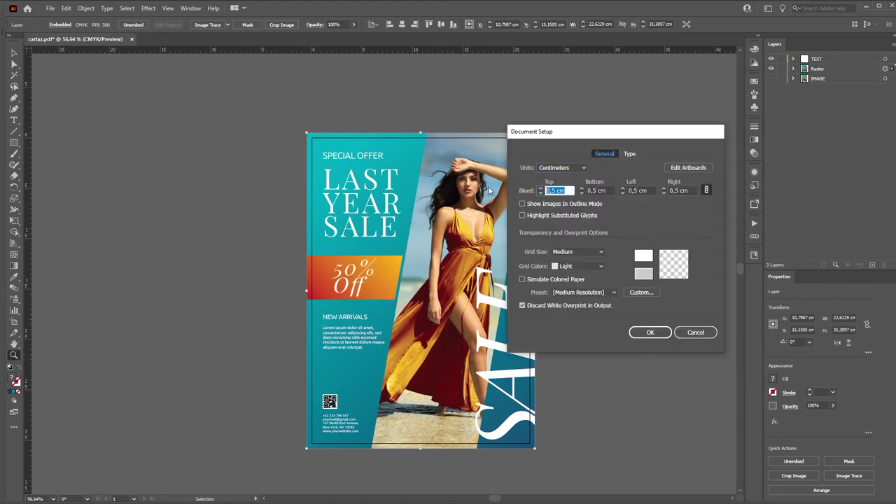
{"action": "type", "text": "0"}
{"action": "key", "text": "Return"}
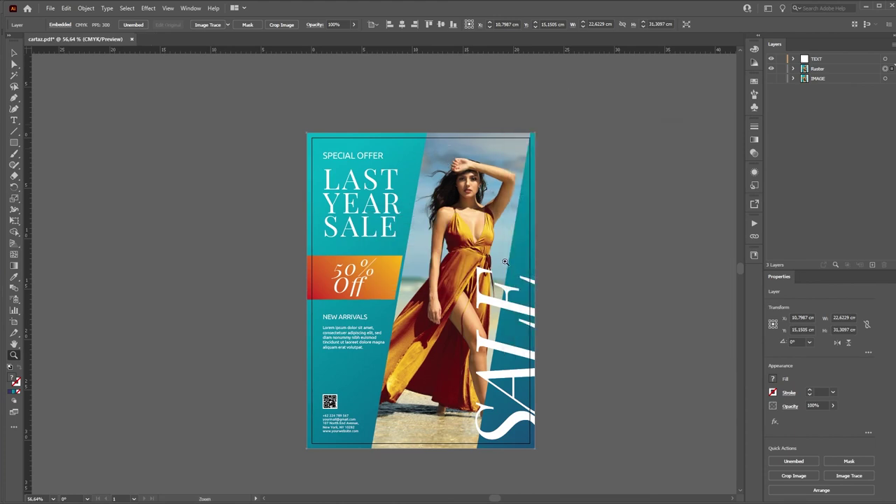
{"action": "left_click", "coordinate": [771, 69]}
{"action": "left_click", "coordinate": [771, 68]}
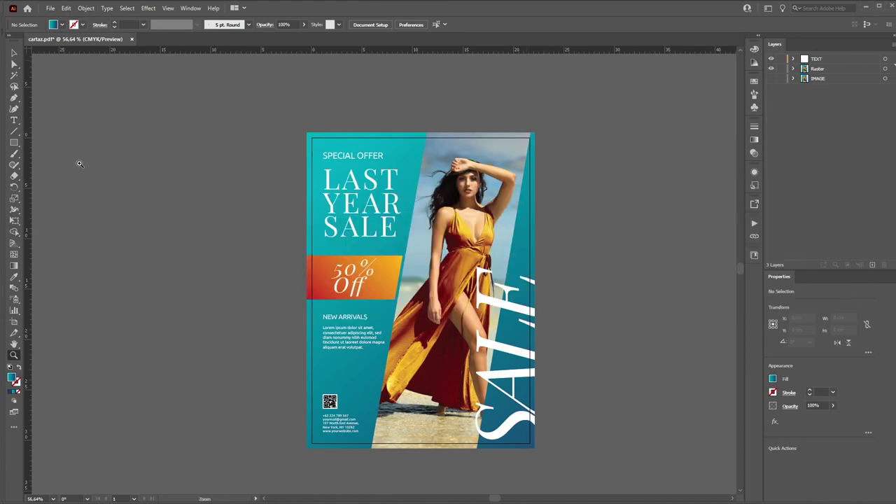
{"action": "left_click", "coordinate": [51, 8]}
Save another PDF copy, replacing Revista.pdf
{"action": "left_click", "coordinate": [70, 104]}
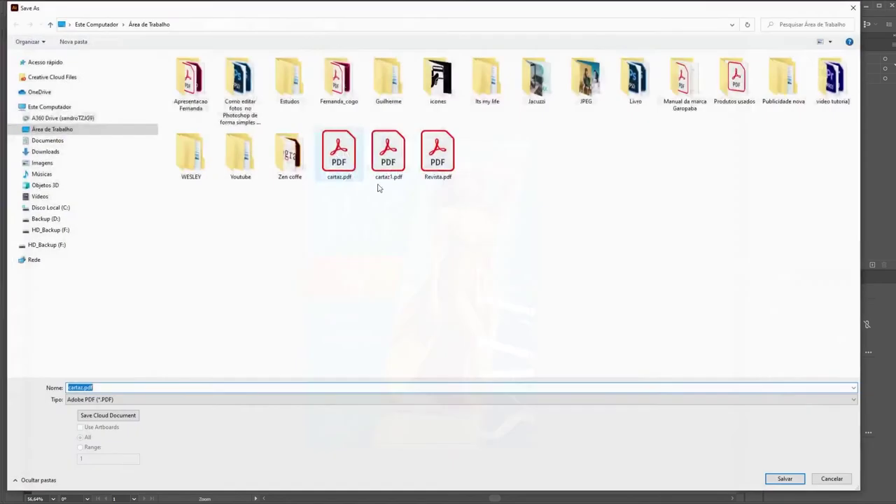
{"action": "left_click", "coordinate": [438, 160]}
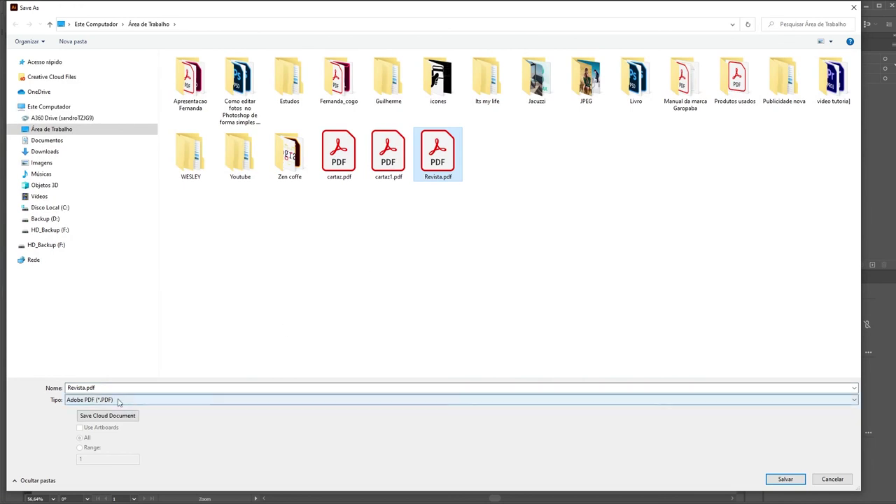
{"action": "left_click", "coordinate": [787, 480]}
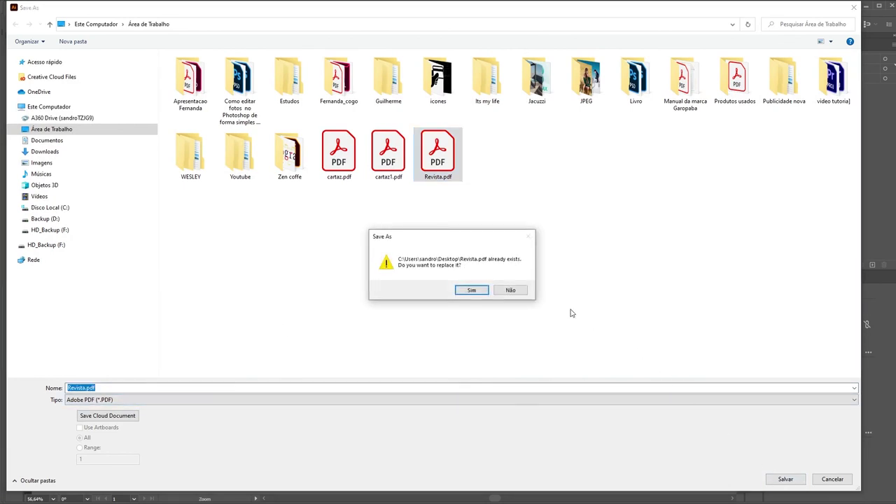
{"action": "left_click", "coordinate": [471, 290]}
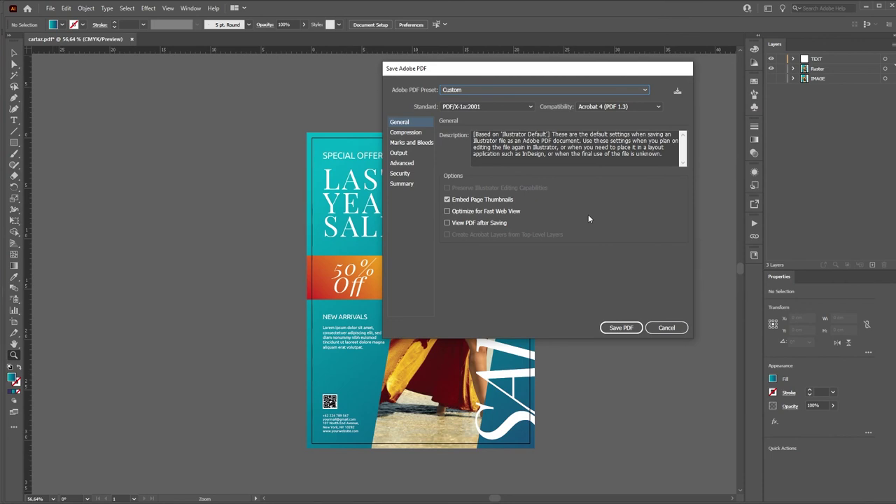
Save the PDF without printer's marks, using U.S. Web Coated (SWOP) v2 output
{"action": "left_click", "coordinate": [408, 133]}
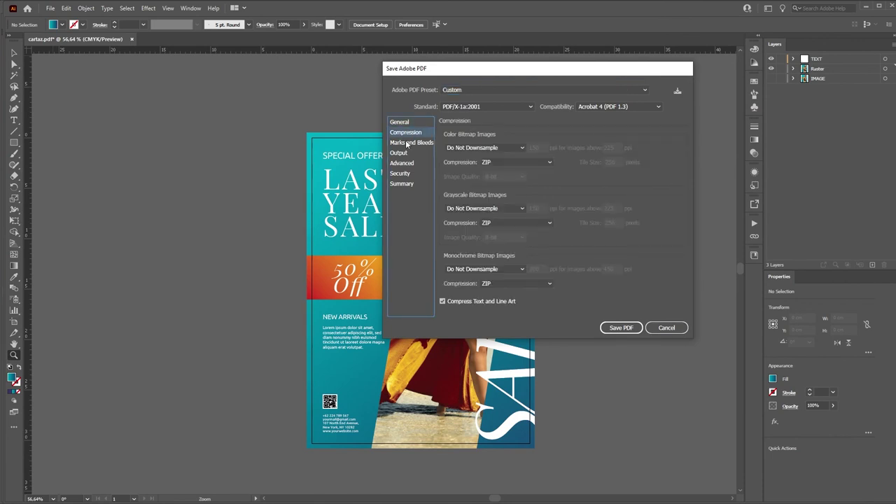
{"action": "left_click", "coordinate": [408, 143]}
{"action": "left_click", "coordinate": [449, 146]}
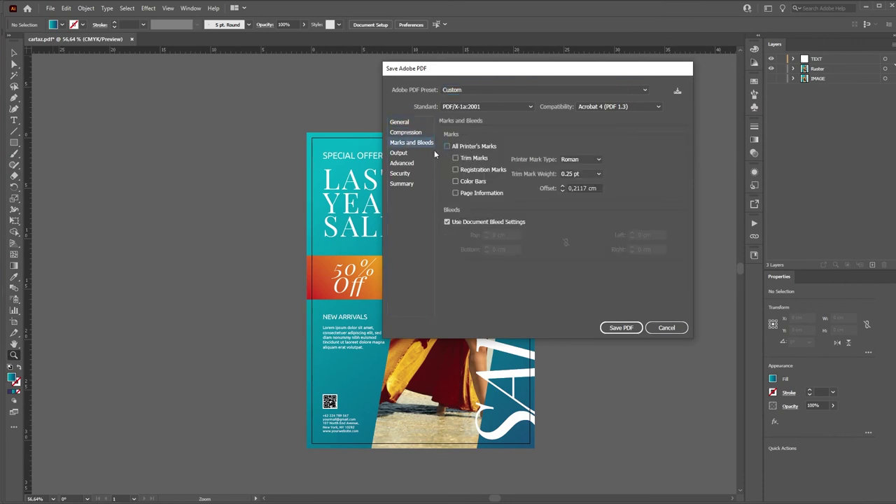
{"action": "left_click", "coordinate": [399, 153]}
{"action": "left_click", "coordinate": [553, 163]}
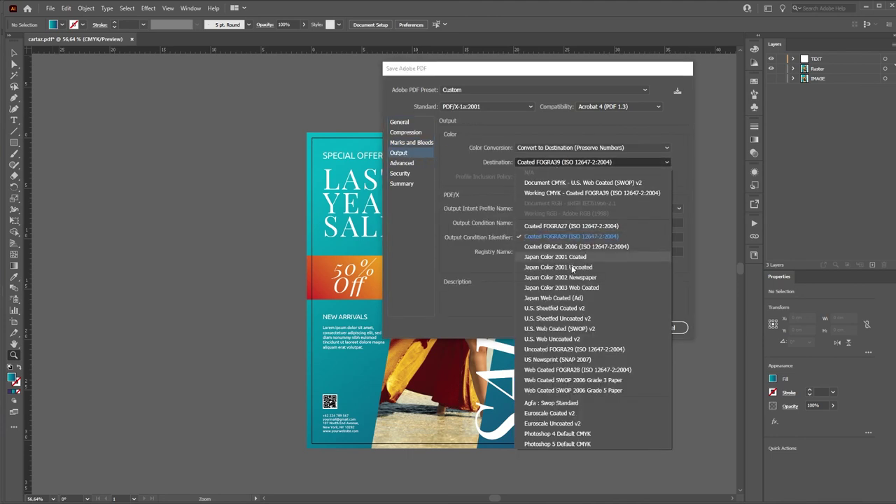
{"action": "left_click", "coordinate": [589, 331]}
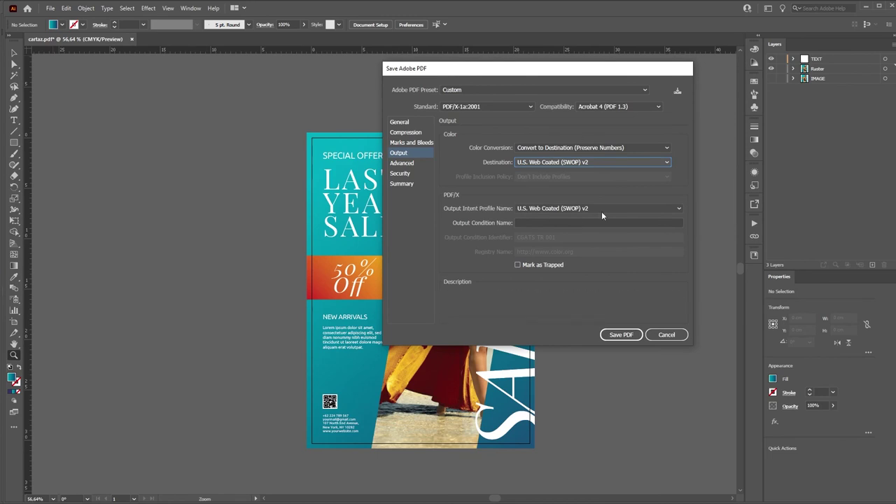
{"action": "left_click", "coordinate": [621, 335]}
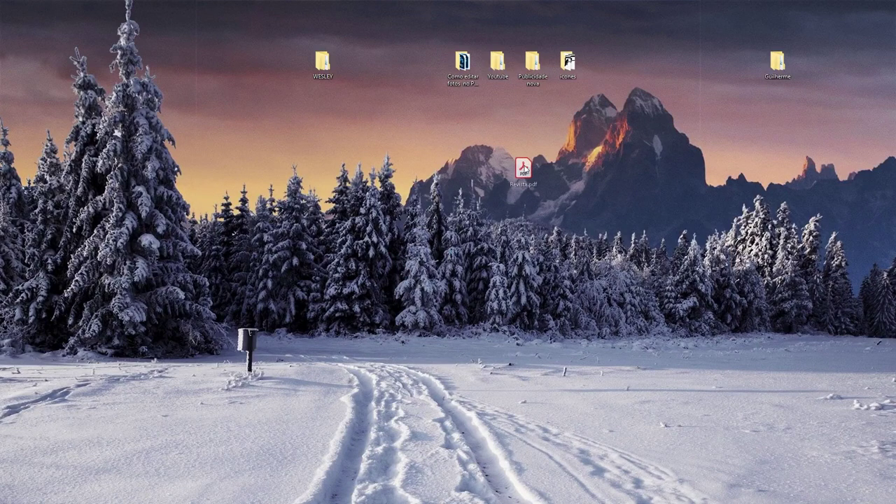
Open cartaz.pdf and Revista.pdf together in Acrobat and fit the full cartaz.pdf page in view
{"action": "mouse_move", "coordinate": [401, 266]}
{"action": "left_mouse_down"}
{"action": "mouse_move", "coordinate": [532, 154]}
{"action": "mouse_move", "coordinate": [497, 154]}
{"action": "left_mouse_up"}
{"action": "key", "text": "Return"}
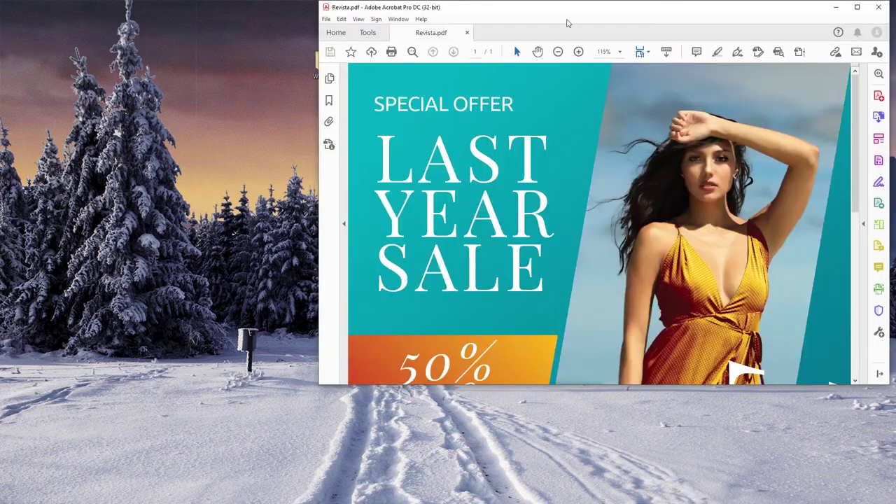
{"action": "left_click_drag", "start_coordinate": [514, 45], "coordinate": [194, 45]}
{"action": "key", "text": "ctrl+0"}
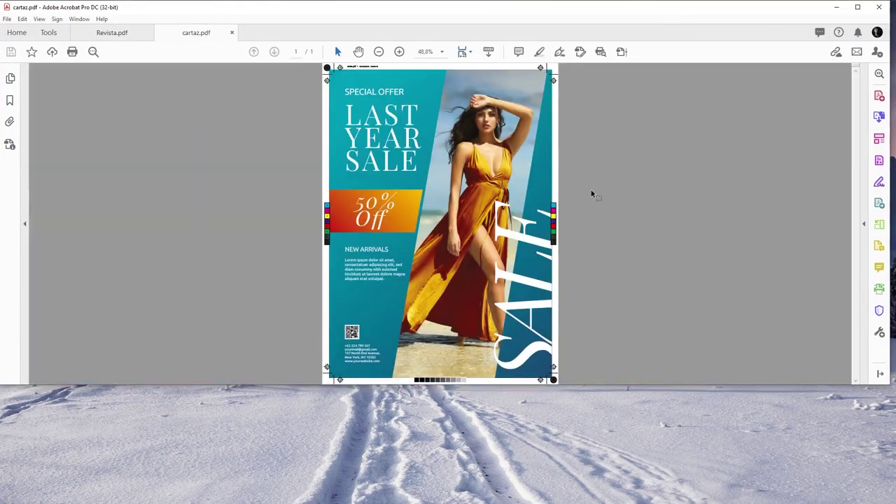
Show the full Revista.pdf page to compare it with the marked cartaz.pdf version
{"action": "left_click", "coordinate": [123, 33]}
{"action": "key", "text": "ctrl+0"}
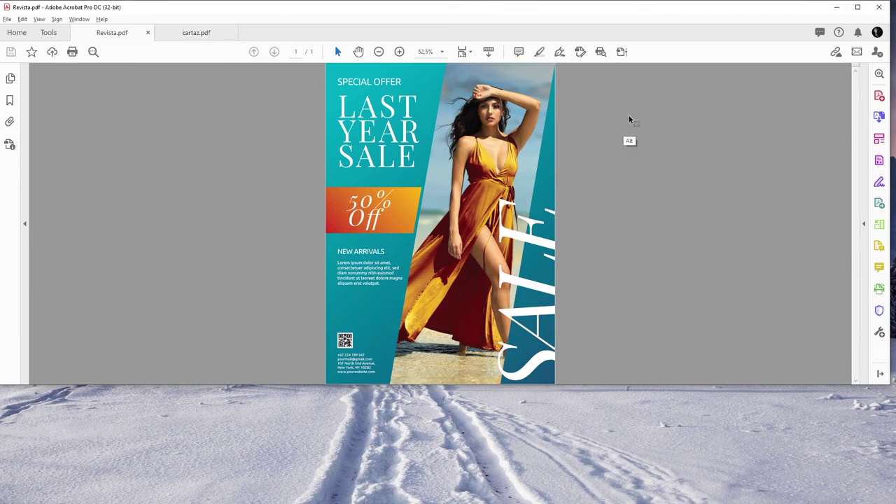
{"action": "key", "text": "alt+Tab"}
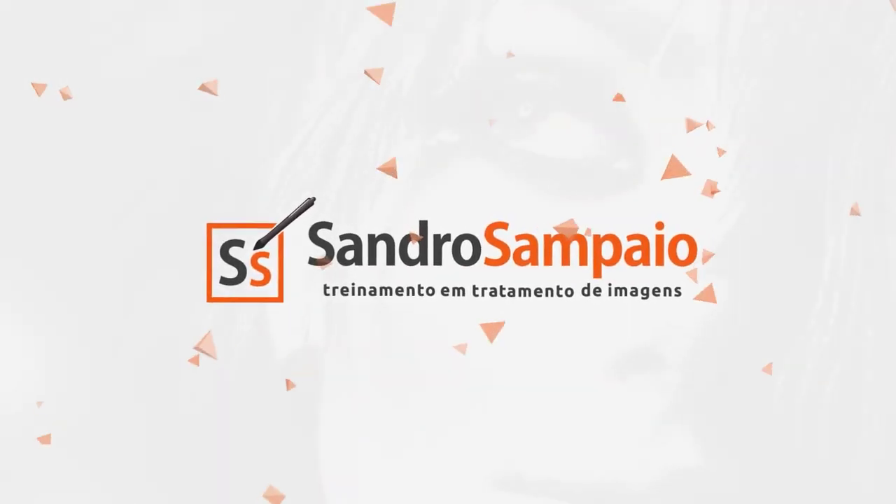